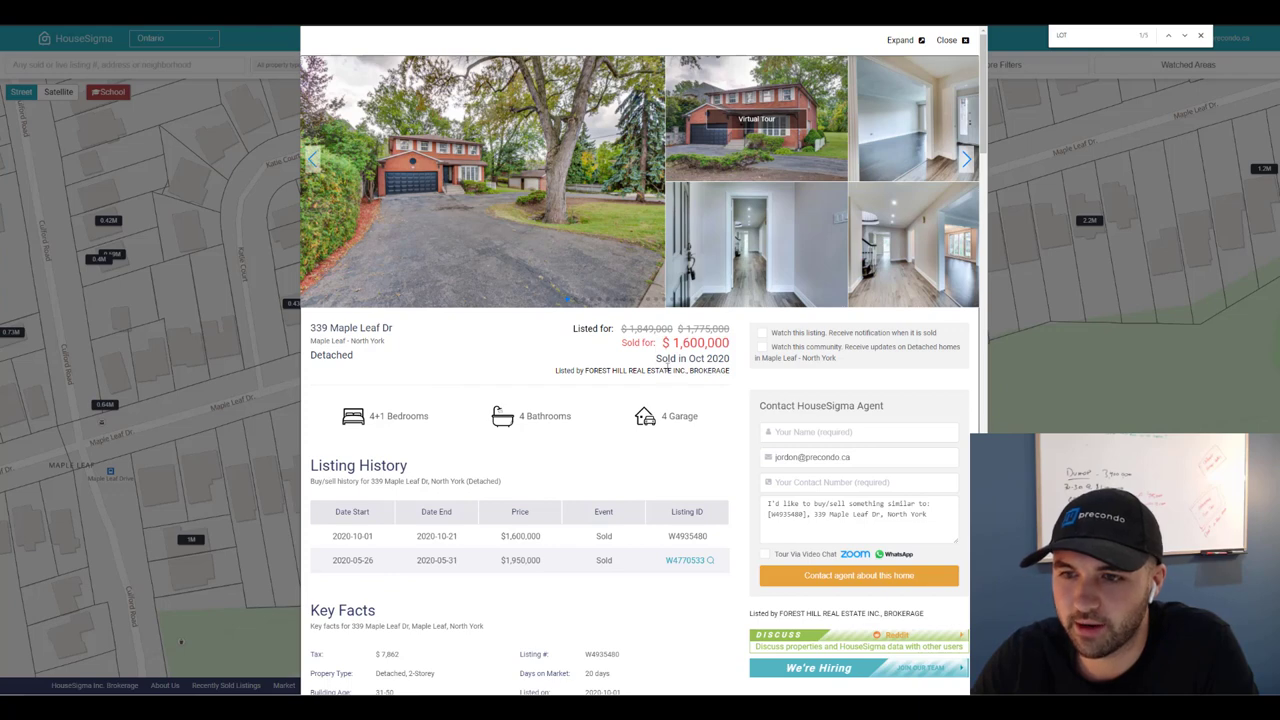
Step: Review the October 2020 sold price and the earlier May 2020 sale date and price in the property's listing history
{"action": "left_click_drag", "start_coordinate": [621, 342], "coordinate": [746, 361]}
{"action": "left_click", "coordinate": [742, 368]}
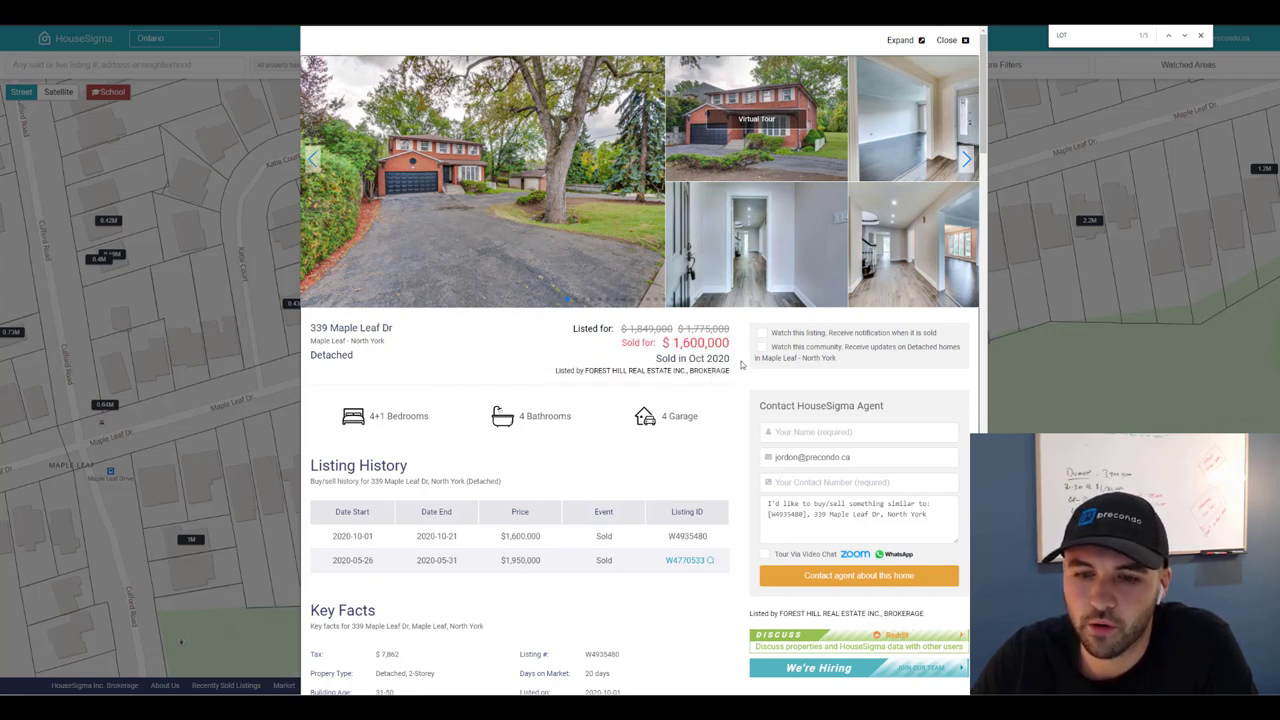
{"action": "double_click", "coordinate": [677, 345]}
{"action": "left_click", "coordinate": [505, 591]}
{"action": "left_click_drag", "start_coordinate": [412, 562], "coordinate": [462, 566]}
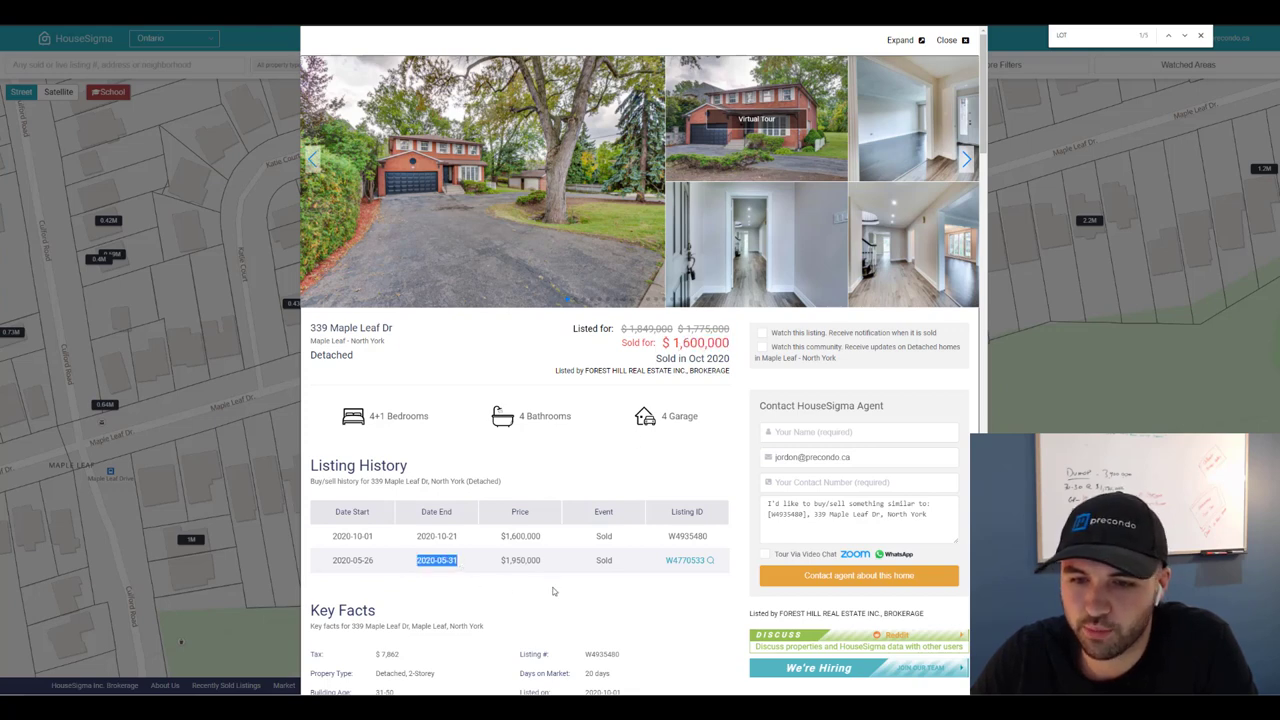
{"action": "left_click", "coordinate": [510, 565]}
{"action": "double_click", "coordinate": [511, 565]}
{"action": "left_click", "coordinate": [574, 572]}
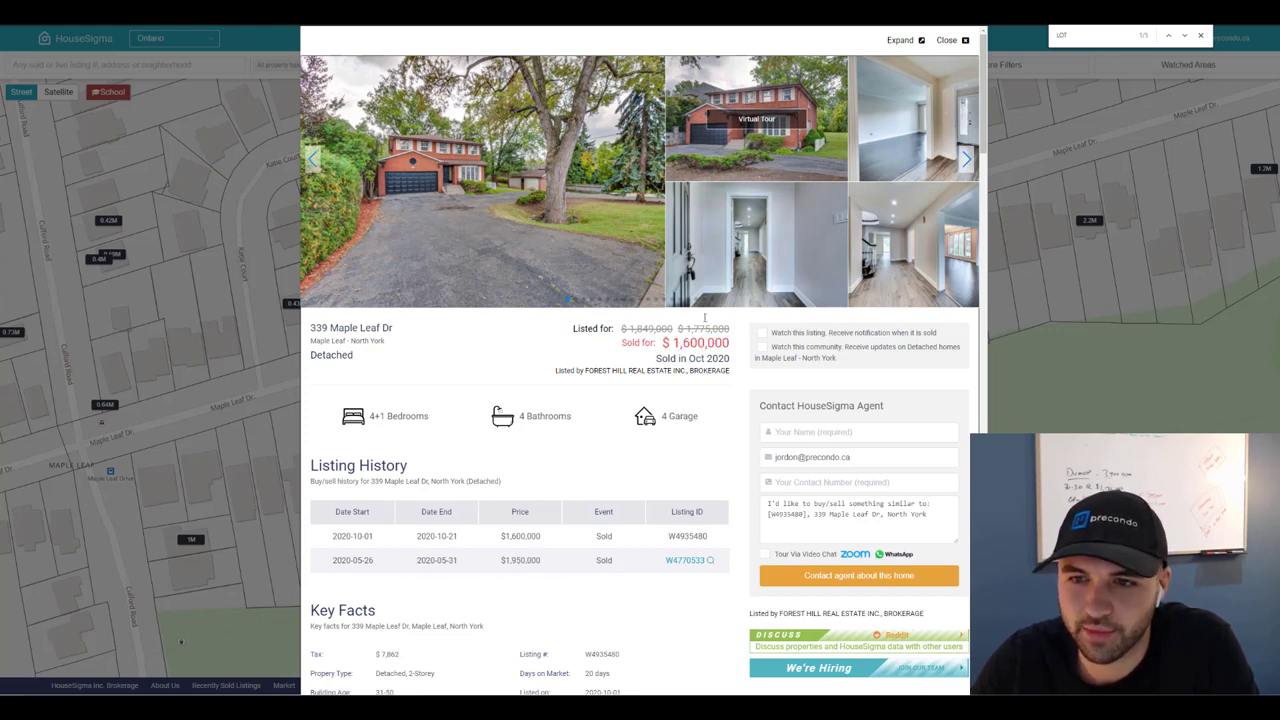
Step: Look over the listing's key facts and close the listing and its map preview
{"action": "scroll", "coordinate": [602, 254], "scroll_direction": "down", "scroll_amount": 1}
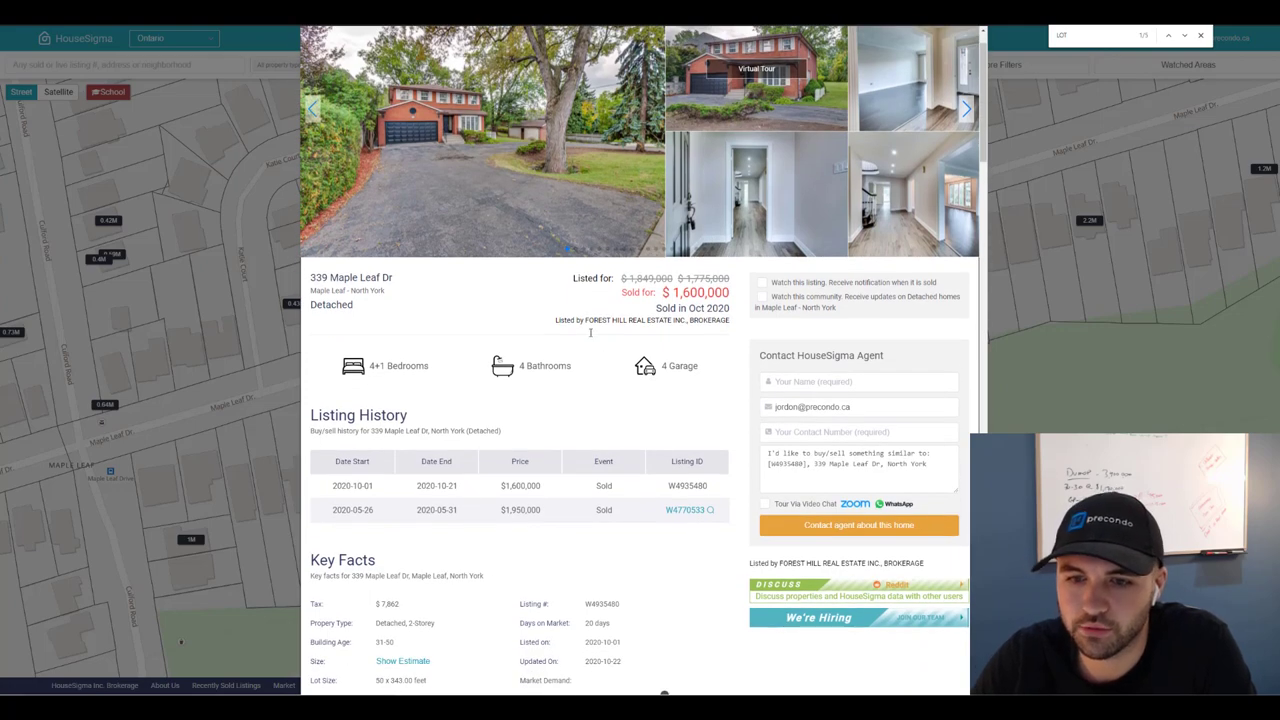
{"action": "scroll", "coordinate": [520, 330], "scroll_direction": "down", "scroll_amount": 3}
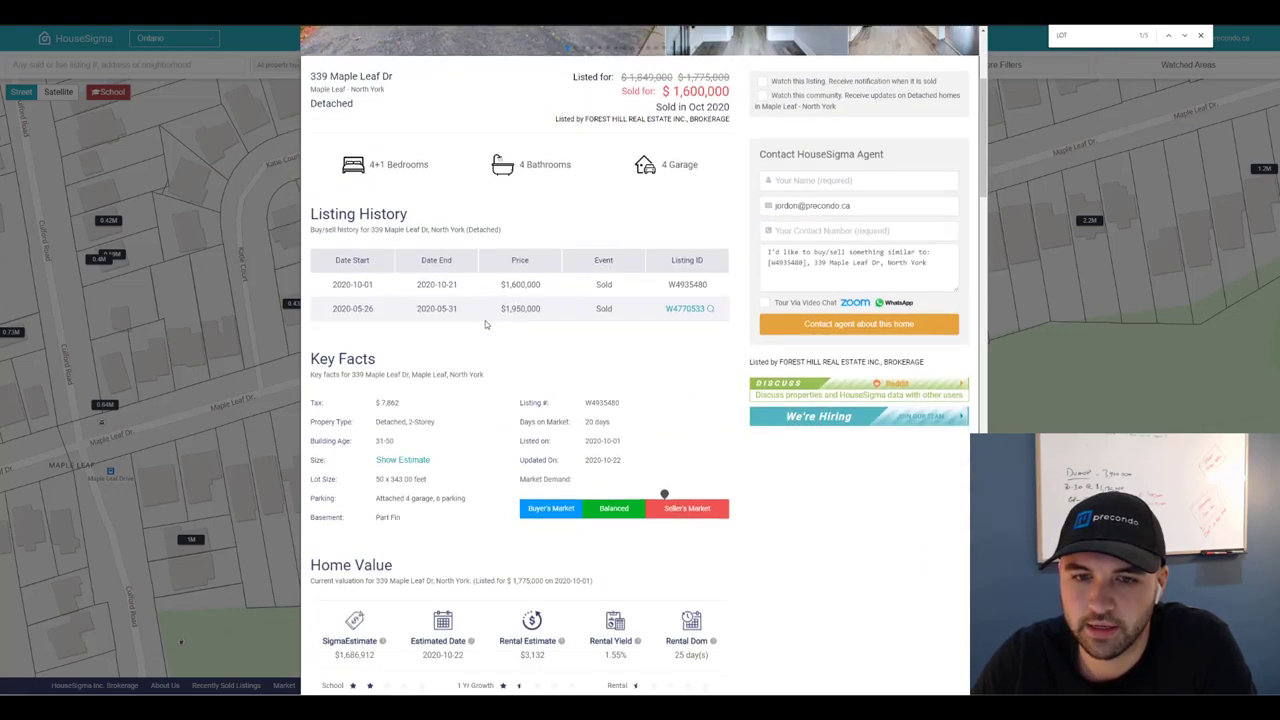
{"action": "scroll", "coordinate": [424, 396], "scroll_direction": "up", "scroll_amount": 5}
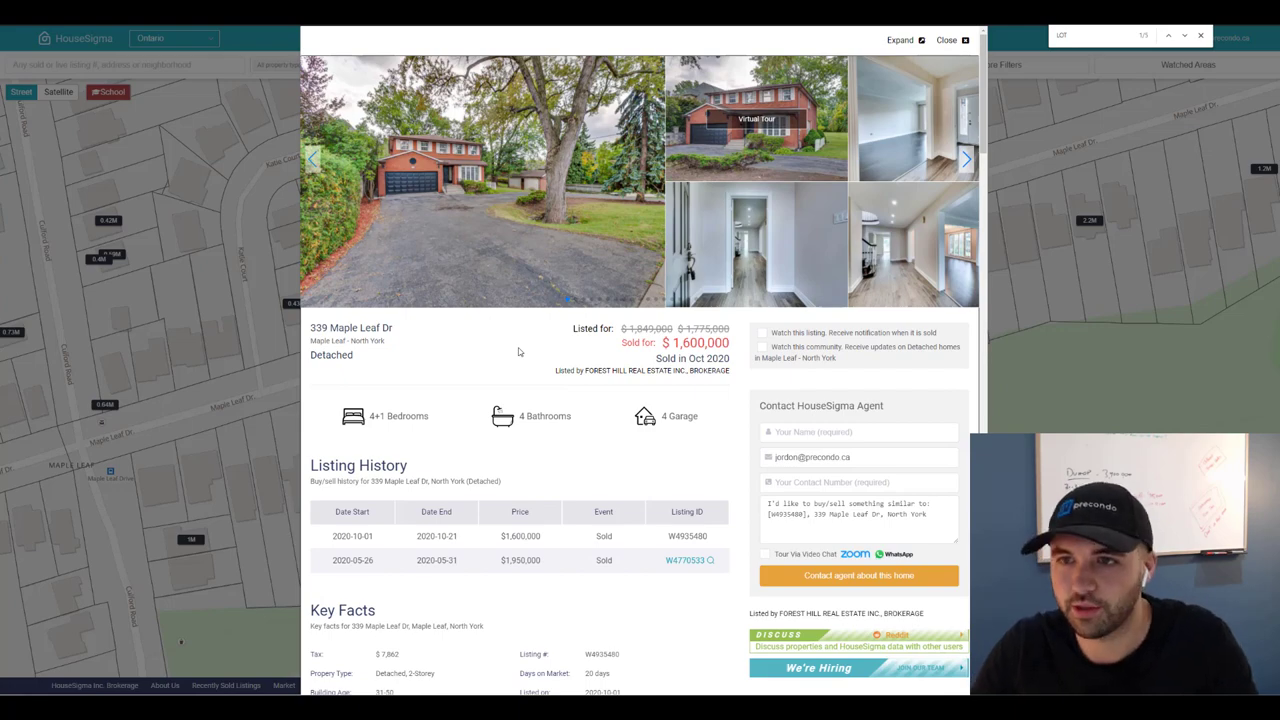
{"action": "left_click", "coordinate": [964, 40]}
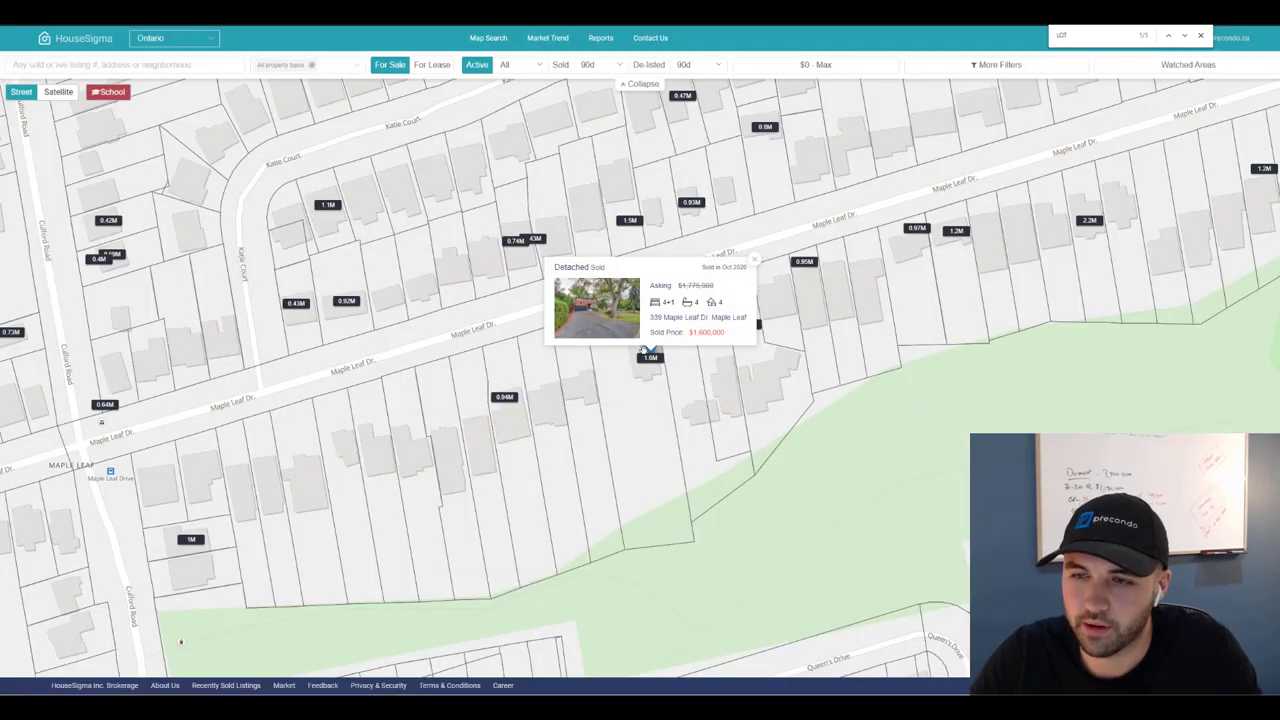
{"action": "left_click", "coordinate": [755, 262]}
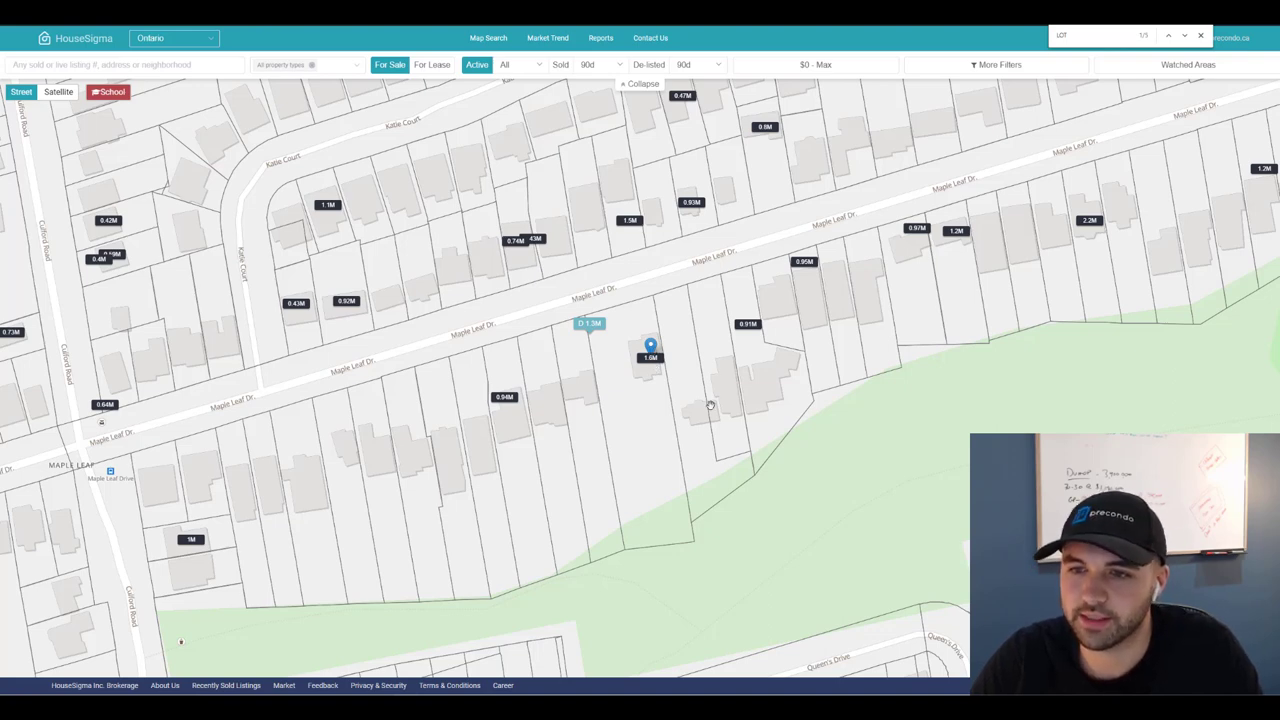
Step: Reopen the 1.6M sold listing from the map and search the page for "lot" to check its lot size
{"action": "left_click", "coordinate": [650, 360]}
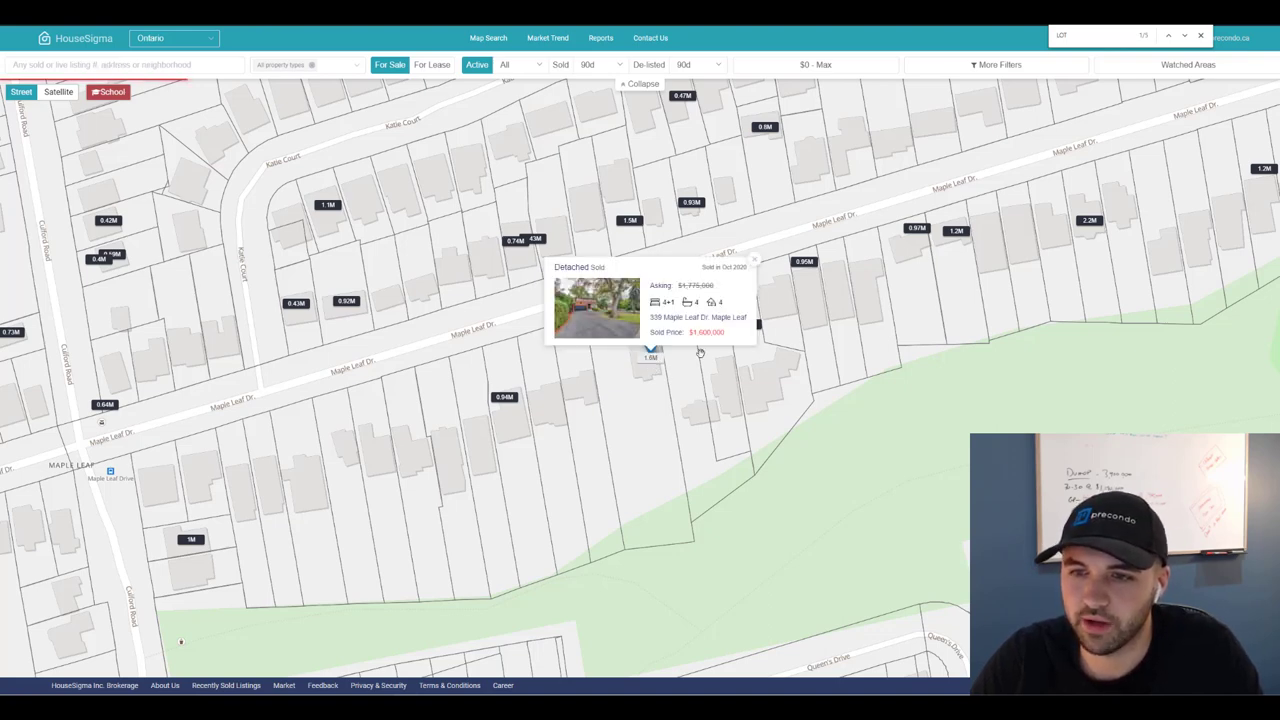
{"action": "left_click", "coordinate": [617, 314]}
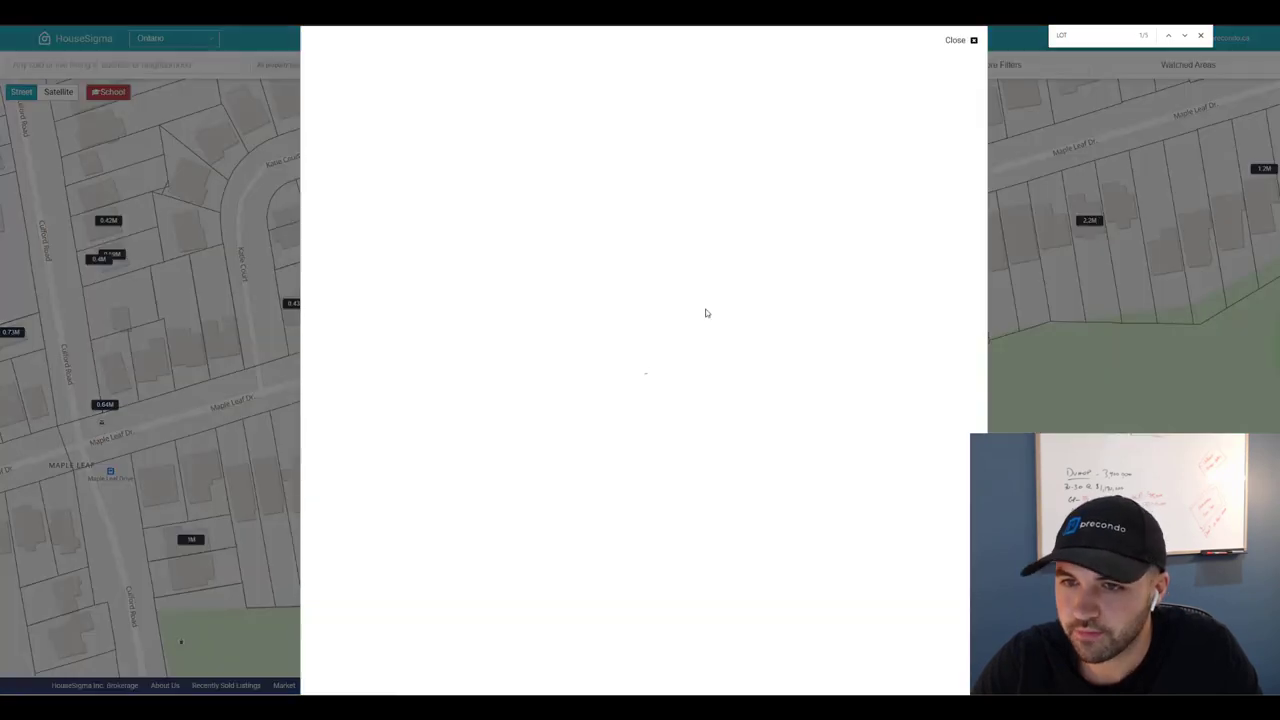
{"action": "left_click_drag", "start_coordinate": [637, 320], "coordinate": [609, 343]}
{"action": "left_click", "coordinate": [609, 343]}
{"action": "type", "text": "lot"}
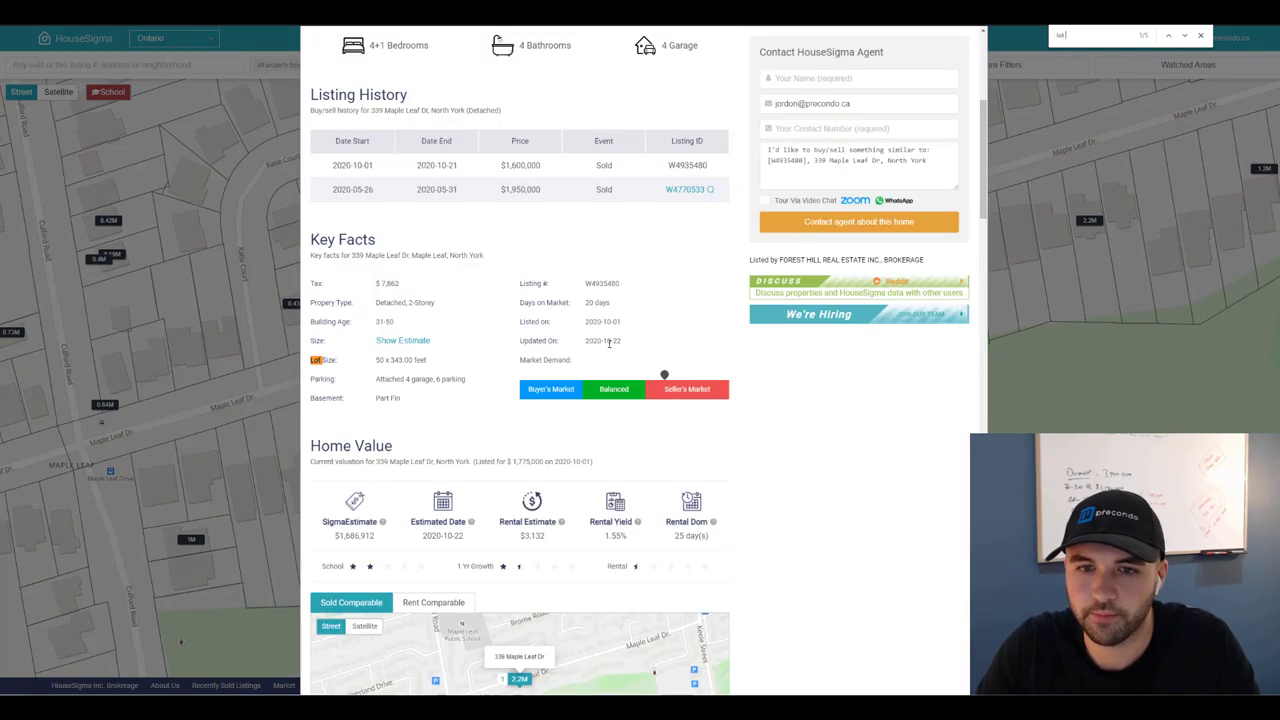
{"action": "left_click_drag", "start_coordinate": [374, 357], "coordinate": [456, 363]}
{"action": "scroll", "coordinate": [720, 352], "scroll_direction": "up", "scroll_amount": 5}
{"action": "scroll", "coordinate": [672, 320], "scroll_direction": "down", "scroll_amount": 5}
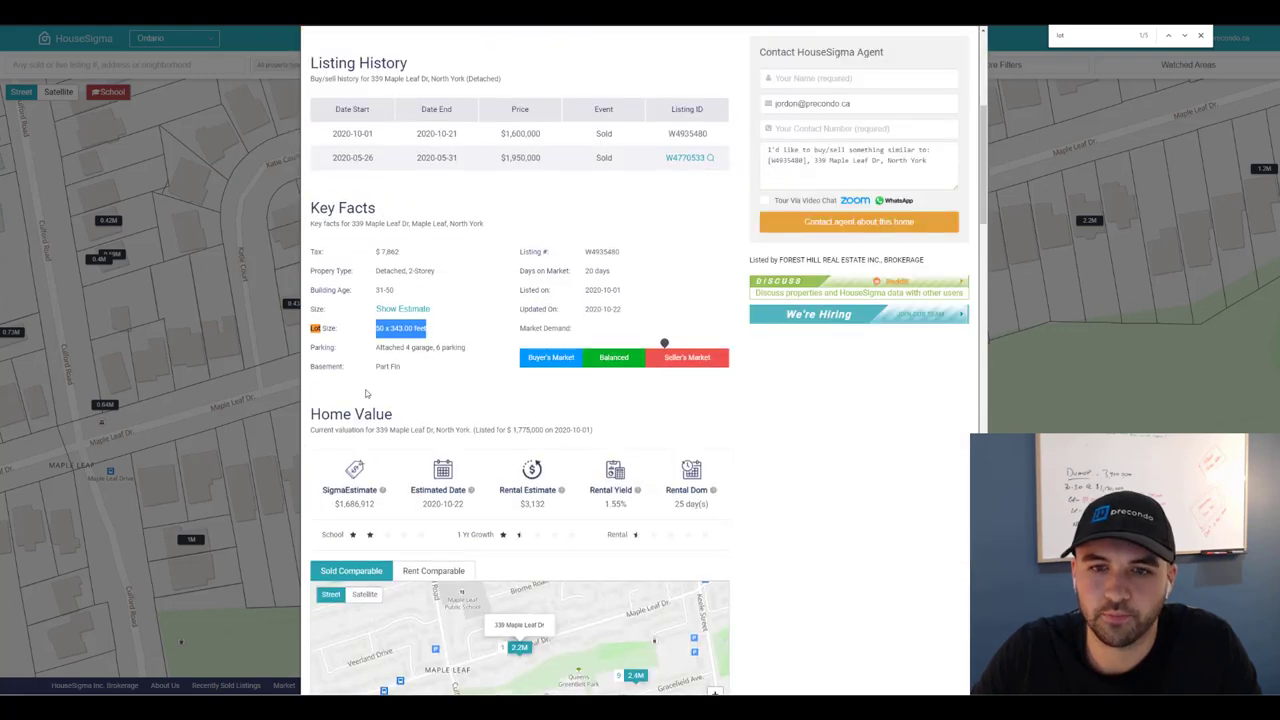
Step: Open the May 2020 sale record from the listing history and find its lot size
{"action": "scroll", "coordinate": [401, 330], "scroll_direction": "up", "scroll_amount": 5}
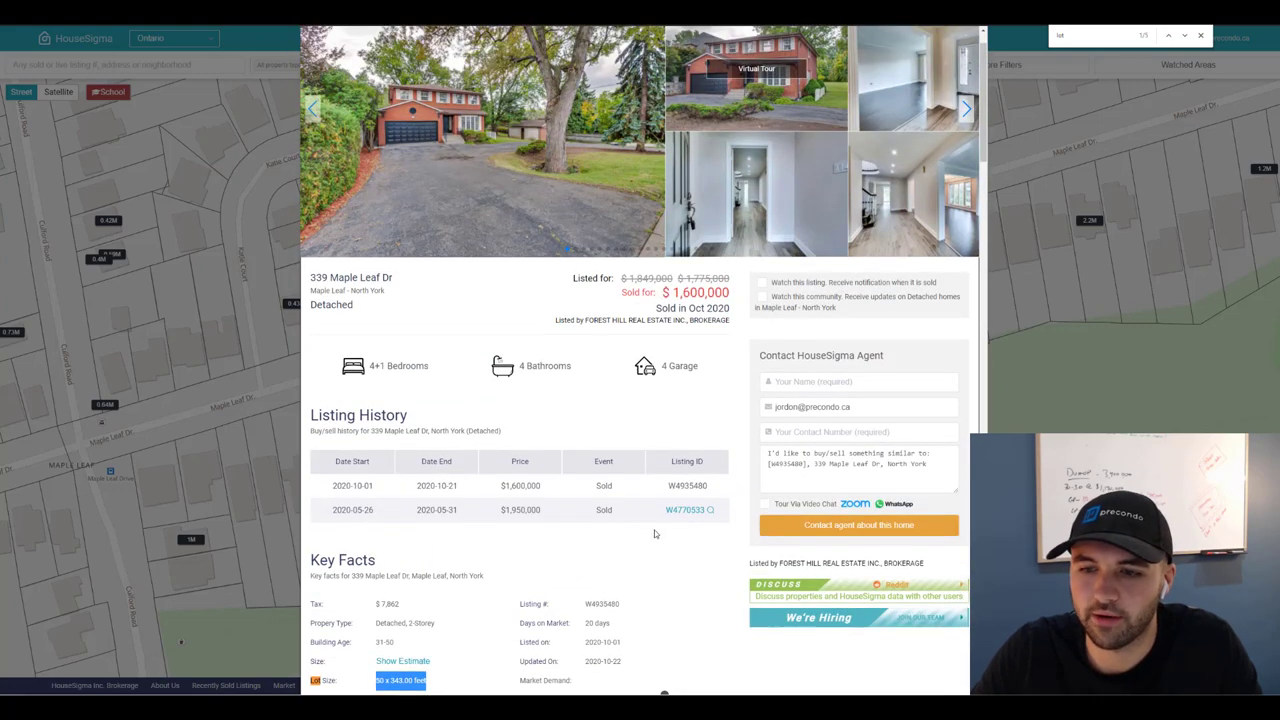
{"action": "left_click", "coordinate": [690, 518]}
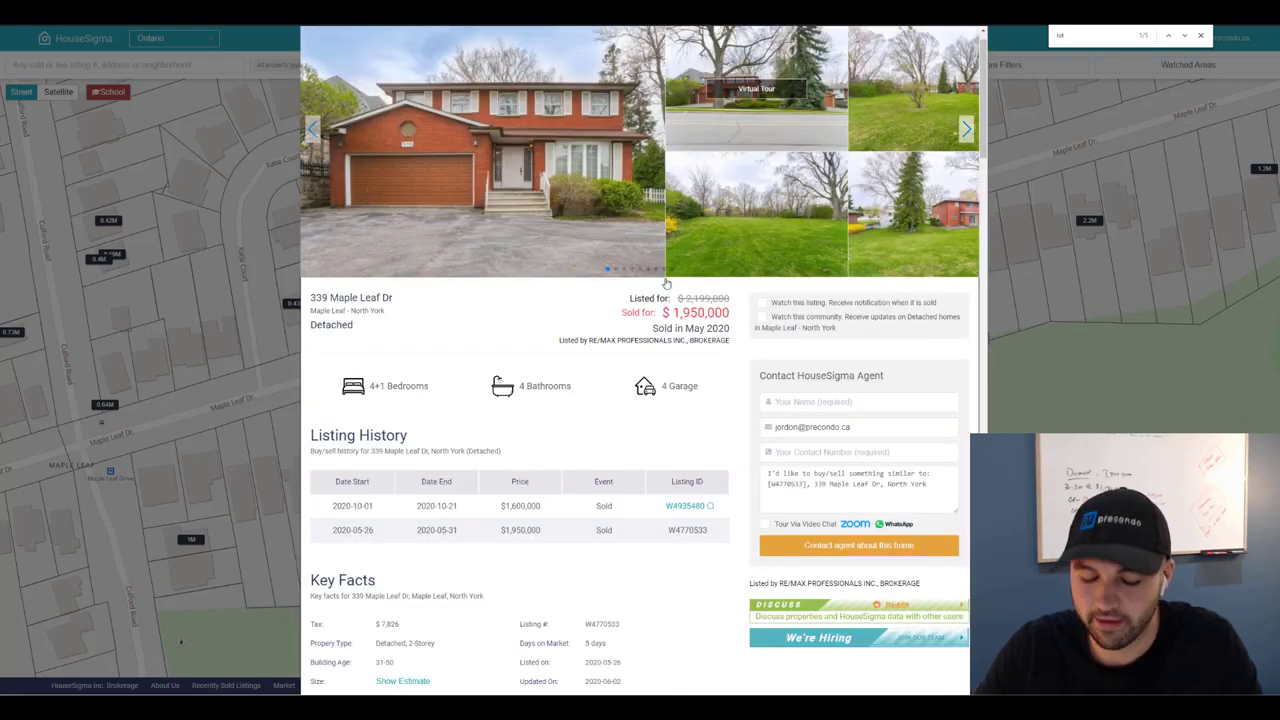
{"action": "key", "text": "Return"}
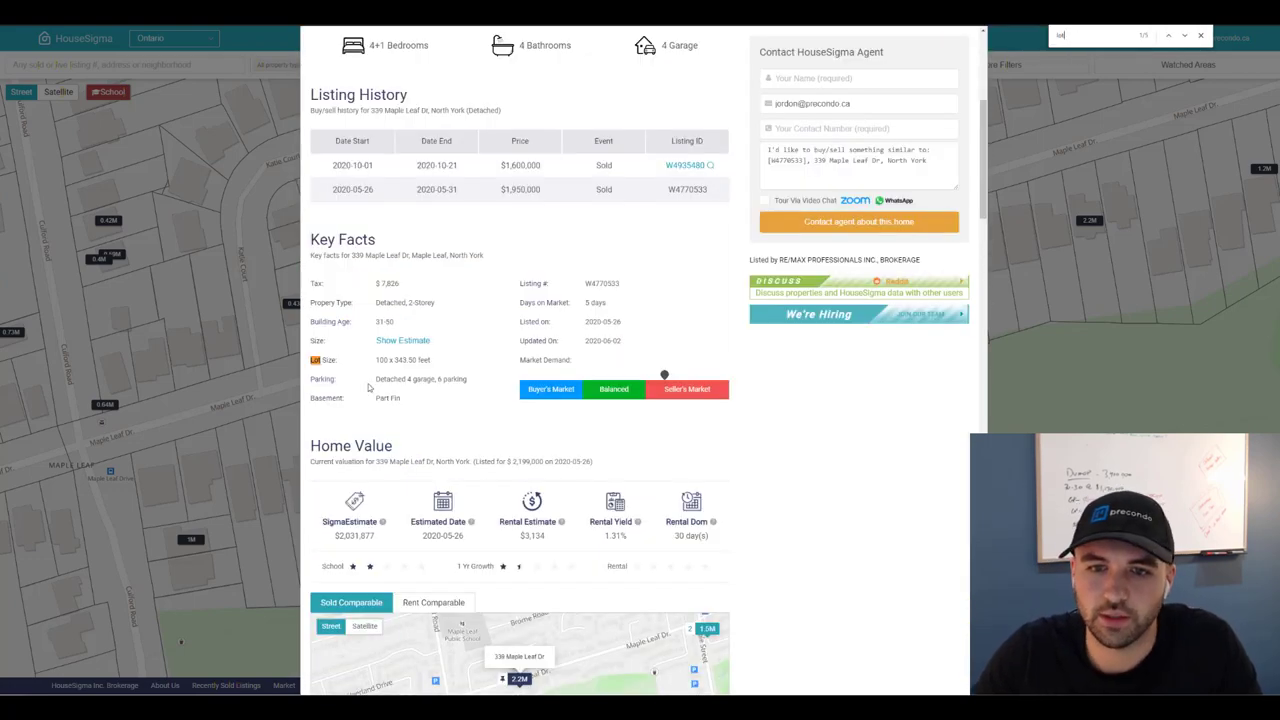
{"action": "left_click_drag", "start_coordinate": [376, 360], "coordinate": [424, 361]}
{"action": "left_click", "coordinate": [475, 555]}
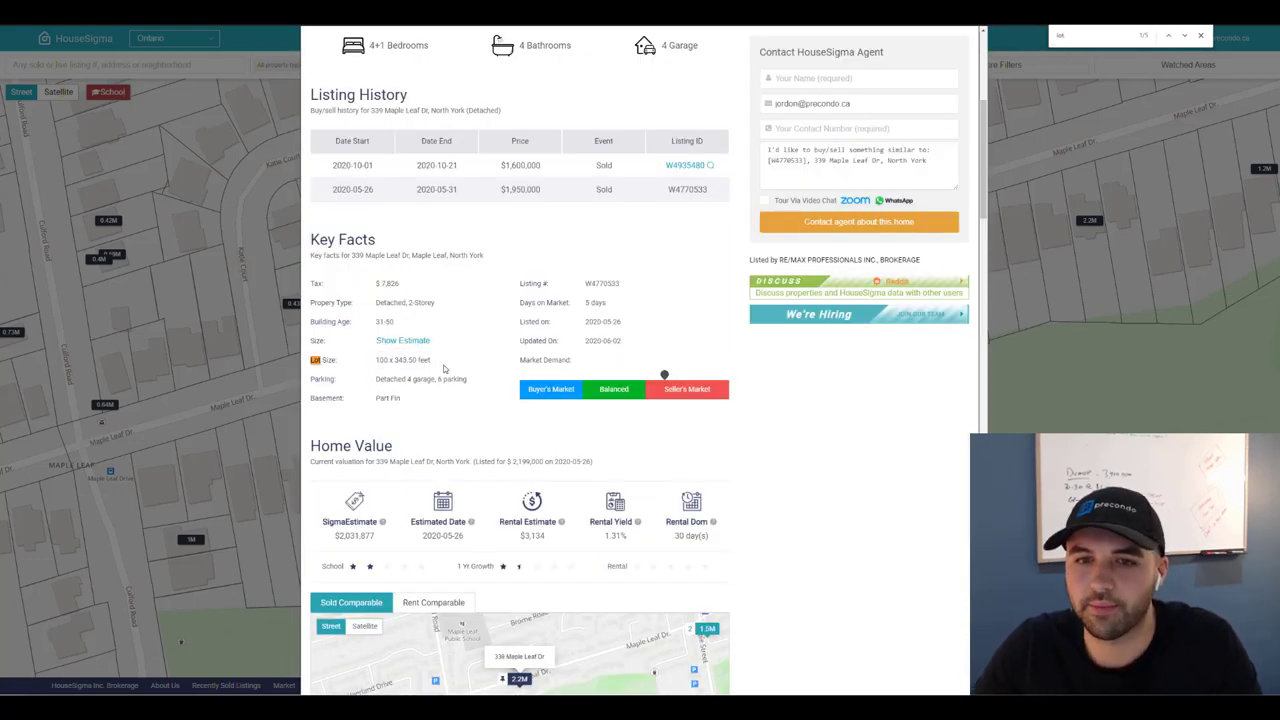
Step: Read the May 2020 listing's description for the passage on severing the lot and building a second home
{"action": "scroll", "coordinate": [506, 312], "scroll_direction": "down", "scroll_amount": 3}
{"action": "scroll", "coordinate": [584, 254], "scroll_direction": "down", "scroll_amount": 3}
{"action": "scroll", "coordinate": [618, 217], "scroll_direction": "down", "scroll_amount": 3}
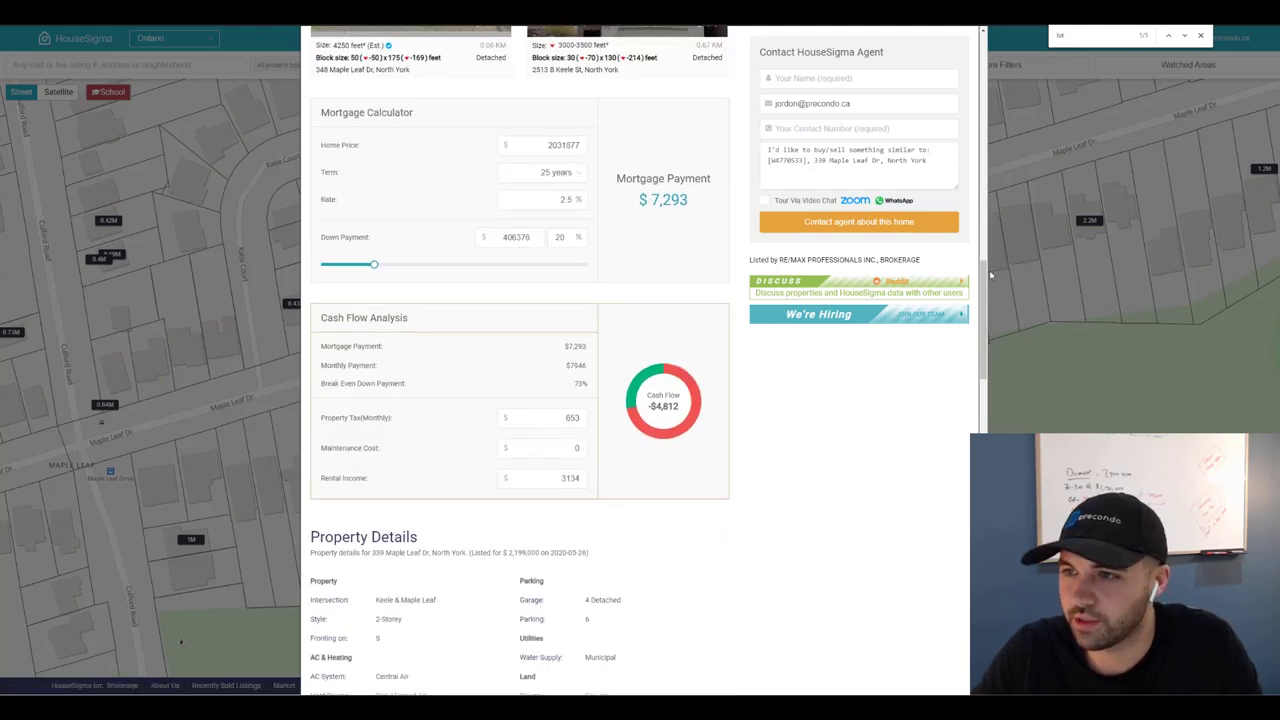
{"action": "scroll", "coordinate": [988, 328], "scroll_direction": "down", "scroll_amount": 3}
{"action": "scroll", "coordinate": [760, 440], "scroll_direction": "down", "scroll_amount": 3}
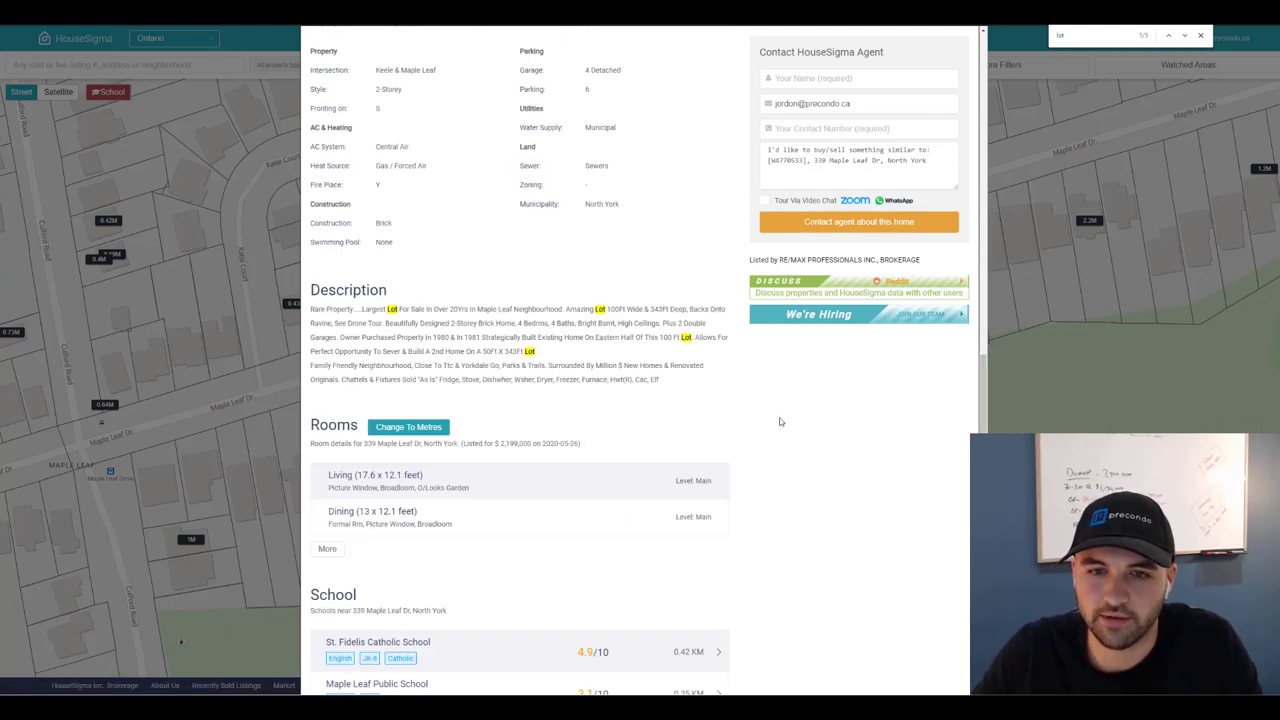
{"action": "scroll", "coordinate": [694, 346], "scroll_direction": "up", "scroll_amount": 15}
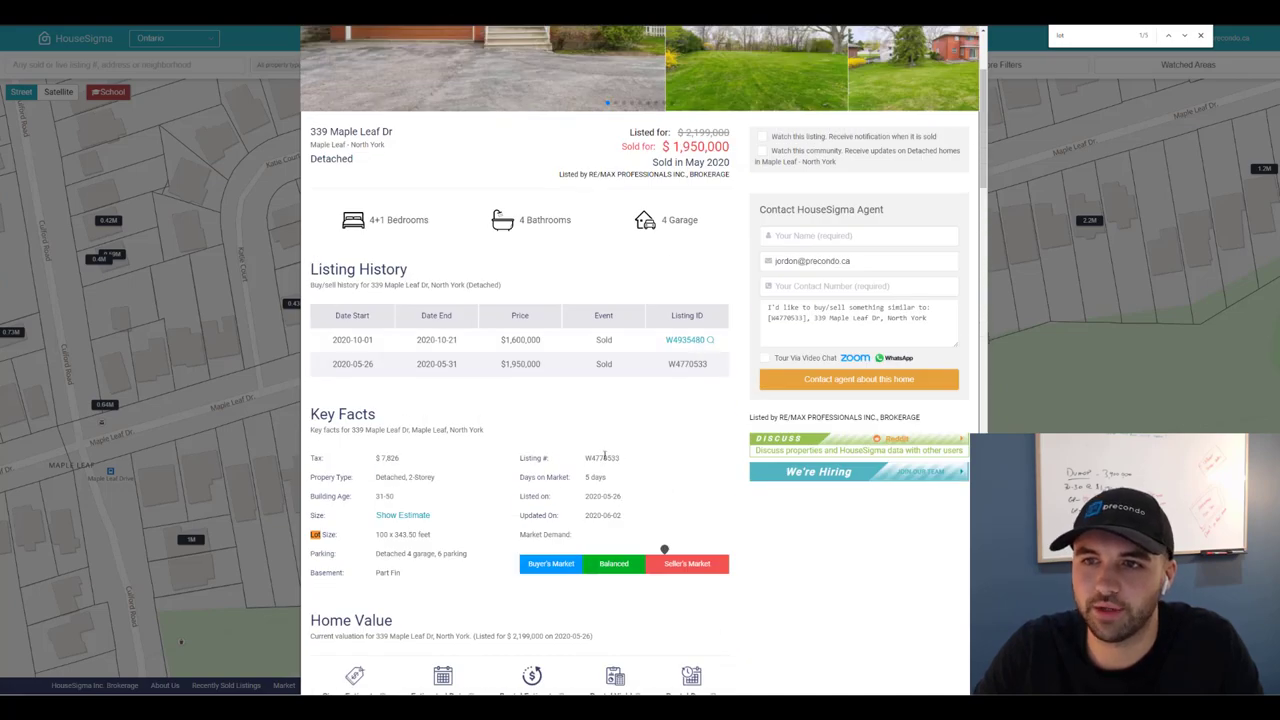
{"action": "scroll", "coordinate": [552, 430], "scroll_direction": "down", "scroll_amount": 10}
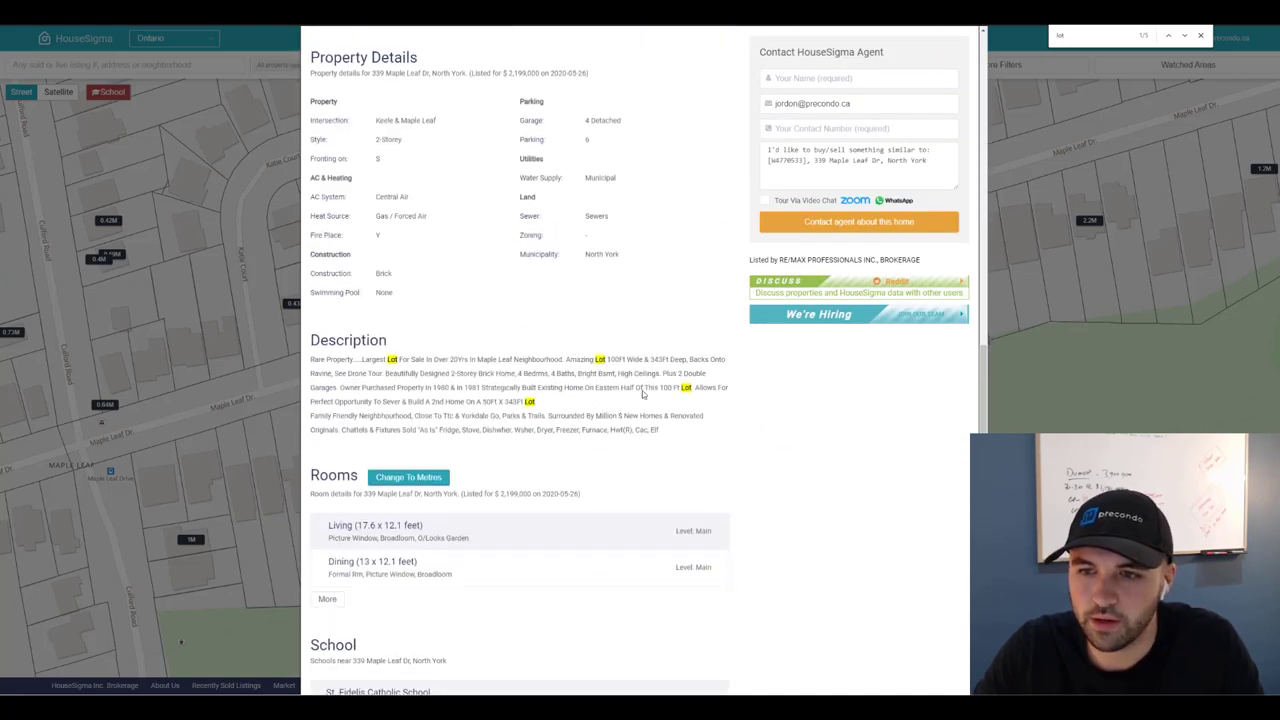
{"action": "left_click_drag", "start_coordinate": [696, 389], "coordinate": [672, 406]}
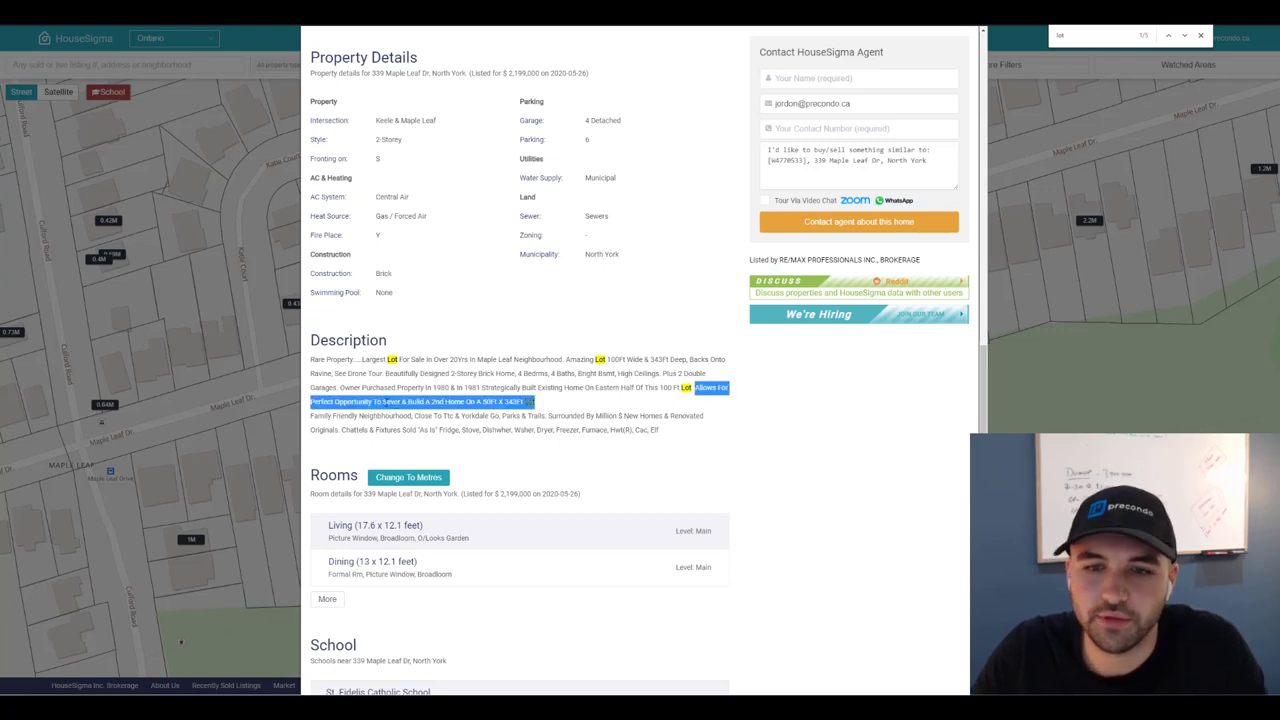
{"action": "left_click", "coordinate": [508, 405]}
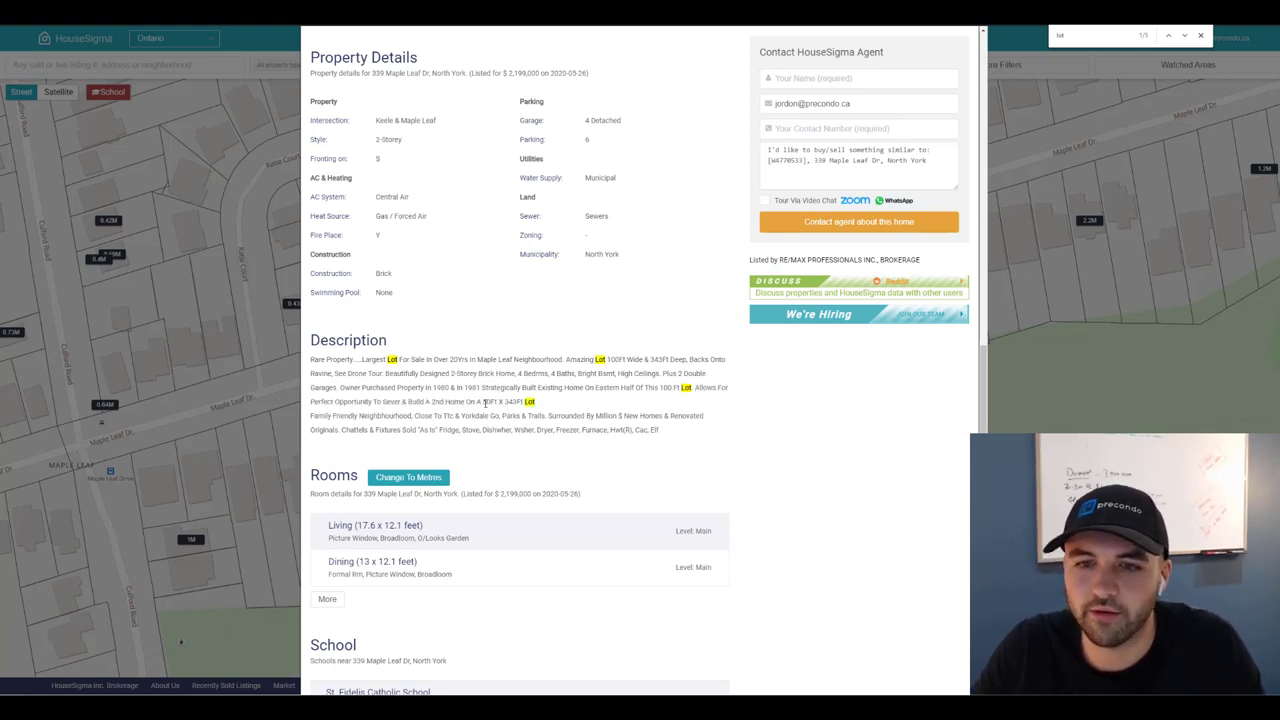
{"action": "left_click_drag", "start_coordinate": [484, 402], "coordinate": [518, 402]}
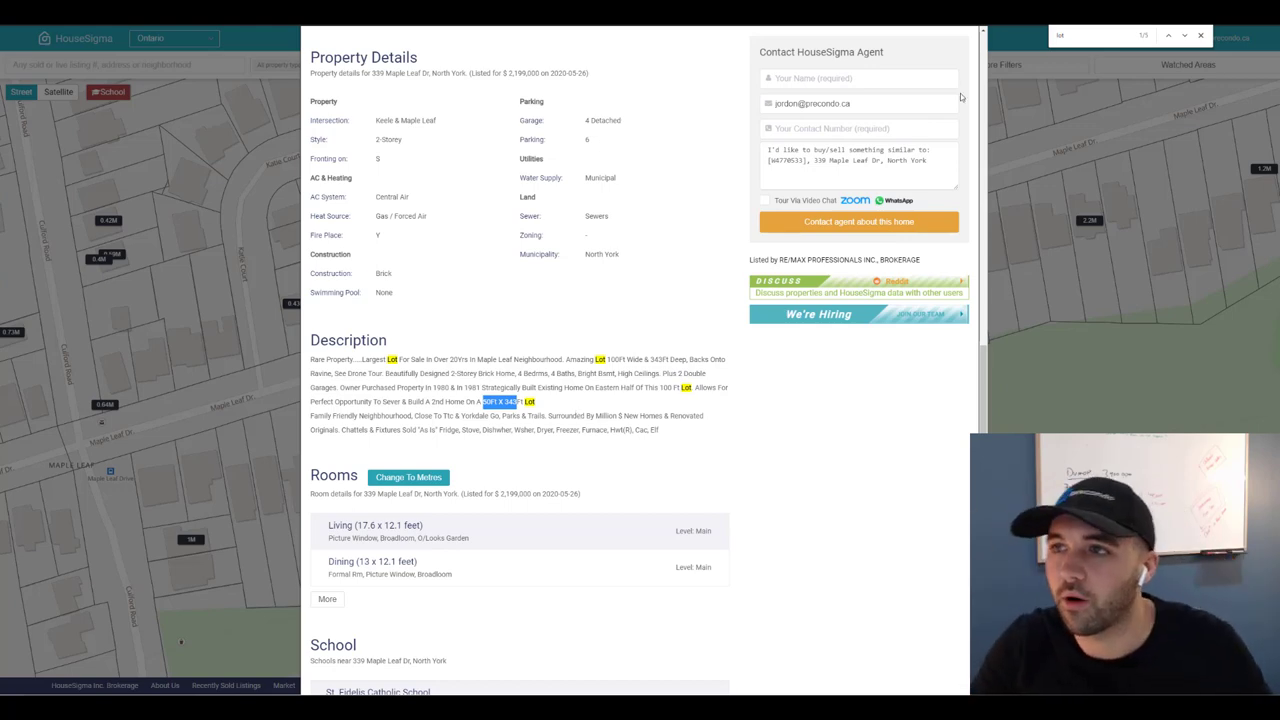
Step: Close the page search, the May 2020 sale record and the sold property's map preview
{"action": "scroll", "coordinate": [842, 222], "scroll_direction": "up", "scroll_amount": 6}
{"action": "key", "text": "Escape"}
{"action": "scroll", "coordinate": [842, 222], "scroll_direction": "up", "scroll_amount": 10}
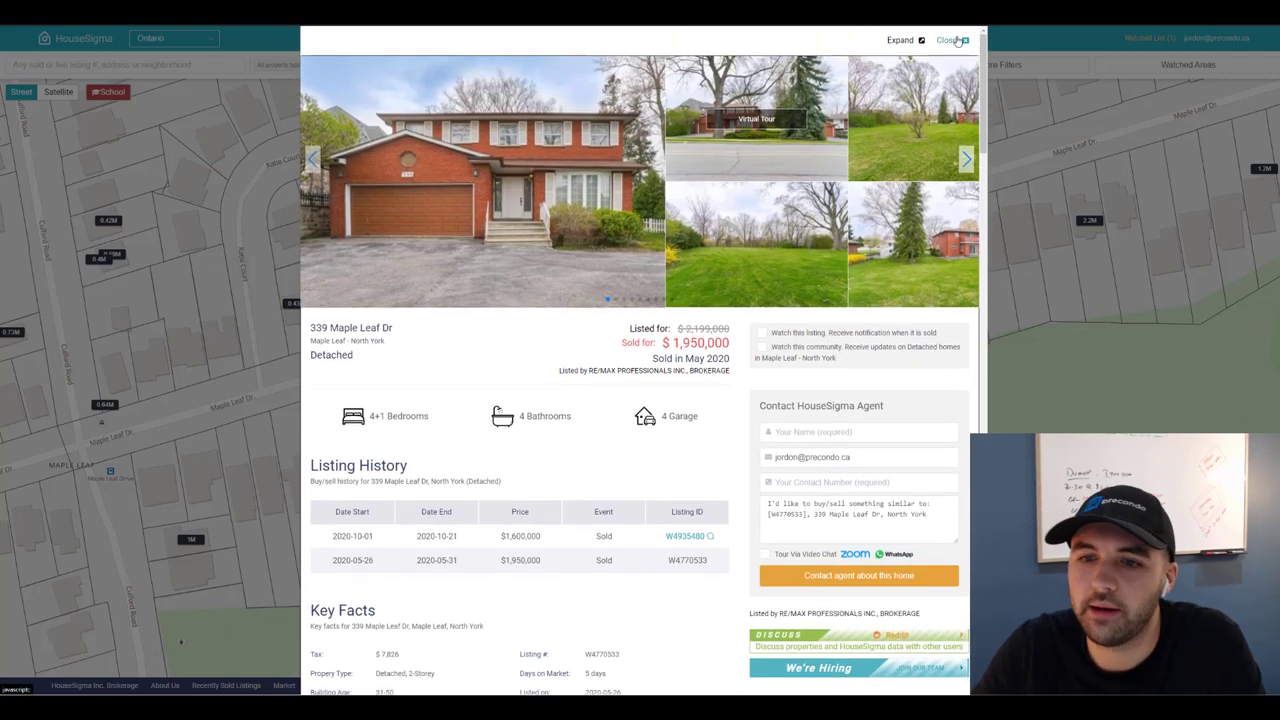
{"action": "left_click", "coordinate": [950, 40]}
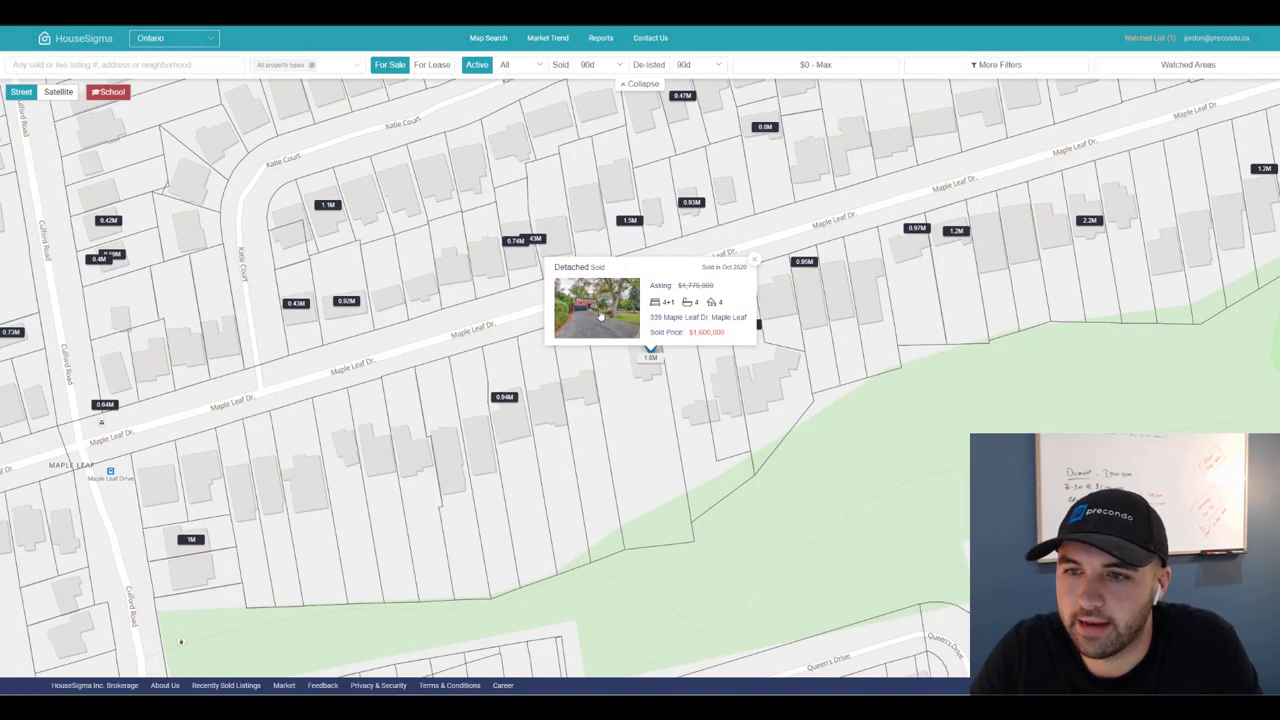
{"action": "left_click", "coordinate": [754, 259]}
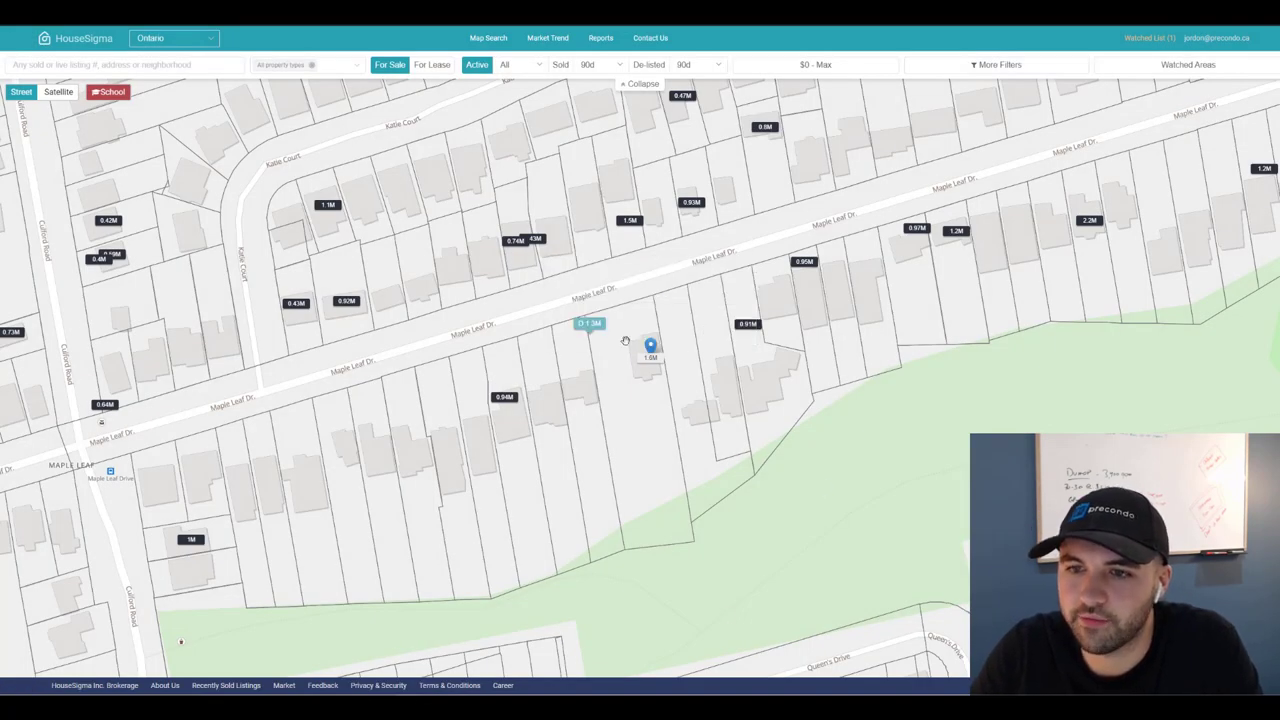
Step: Open the 1.3M for-sale listing beside the sold property, check its asking price, and close the listing
{"action": "left_click", "coordinate": [589, 324]}
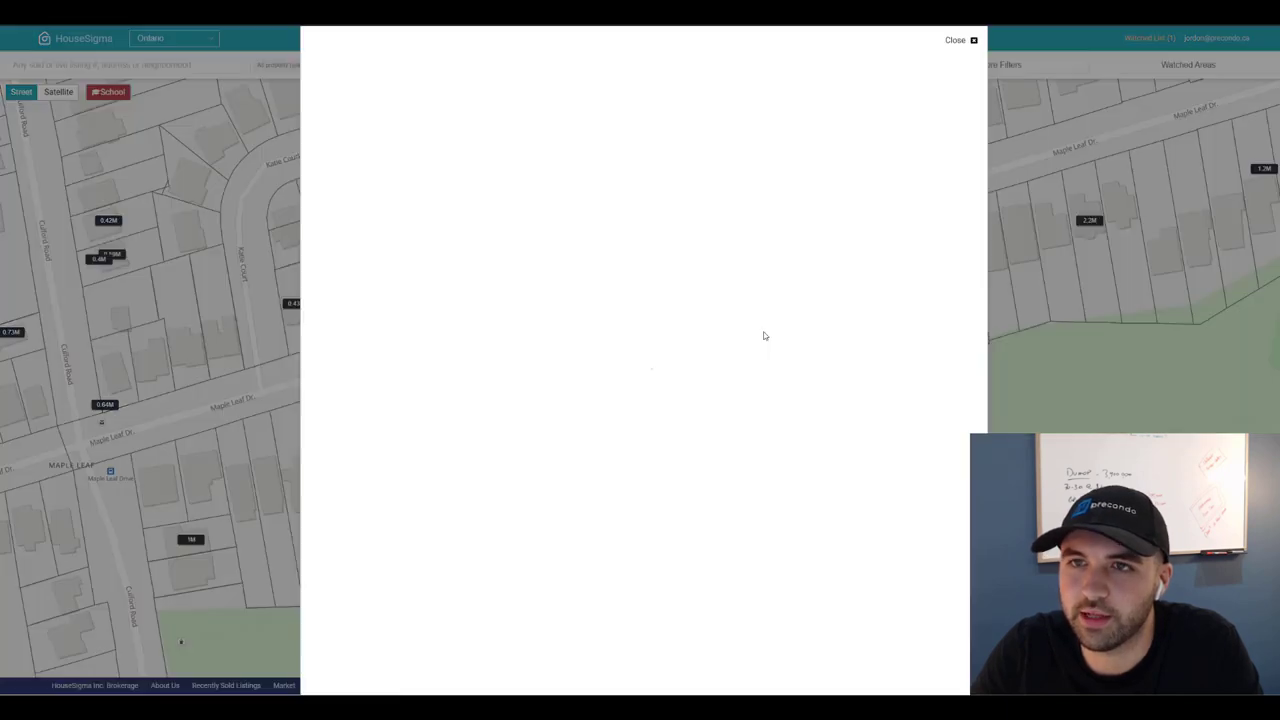
{"action": "left_click", "coordinate": [525, 255]}
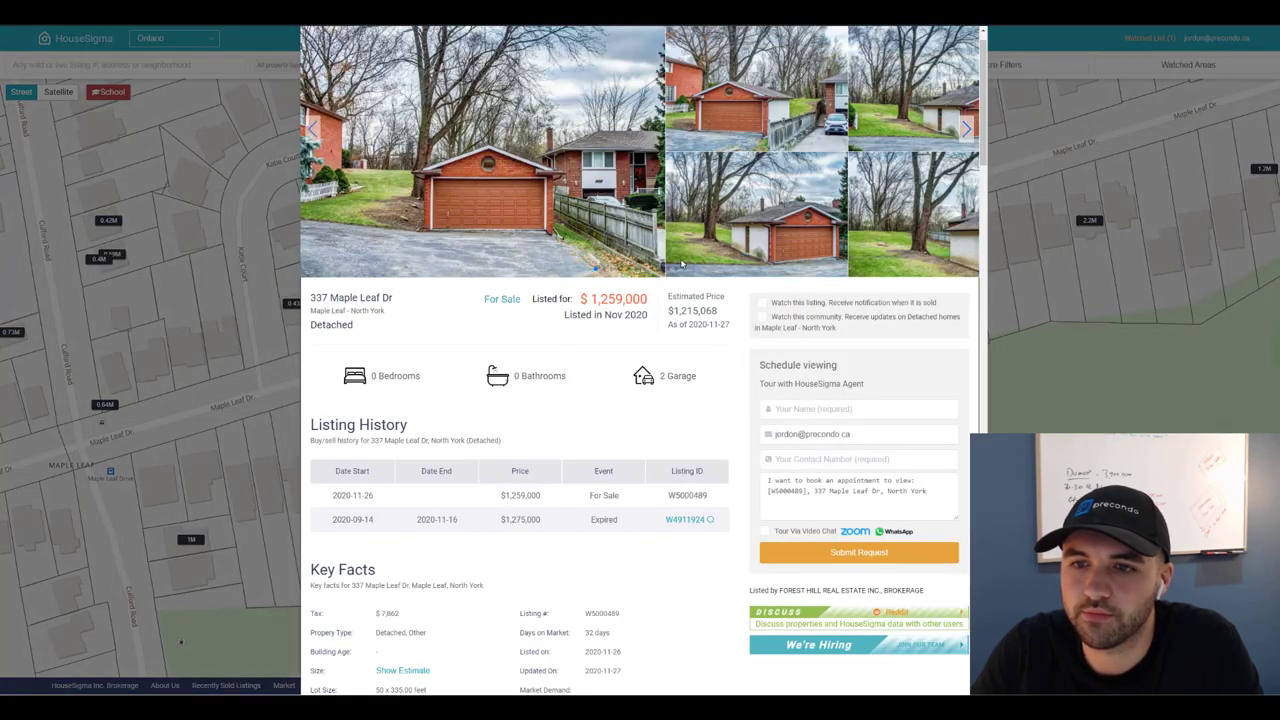
{"action": "left_click_drag", "start_coordinate": [528, 300], "coordinate": [650, 302]}
{"action": "left_click", "coordinate": [631, 364]}
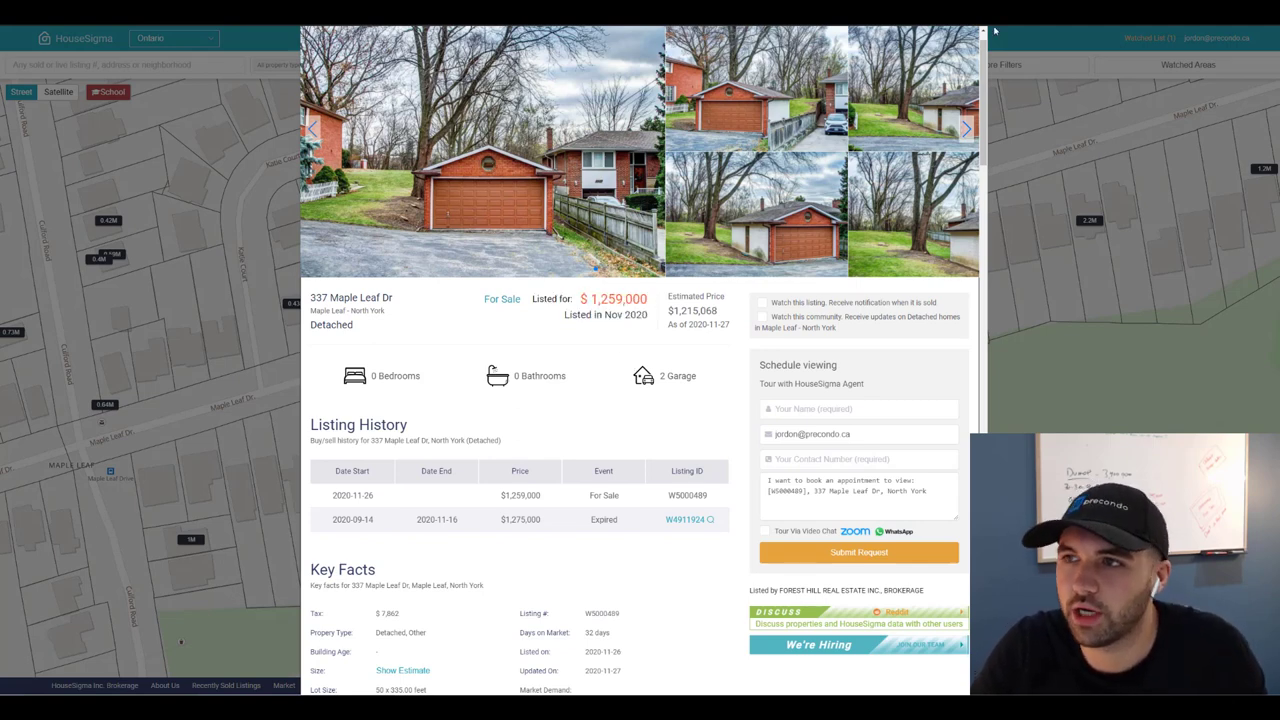
{"action": "scroll", "coordinate": [975, 50], "scroll_direction": "up", "scroll_amount": 1}
{"action": "left_click", "coordinate": [960, 42]}
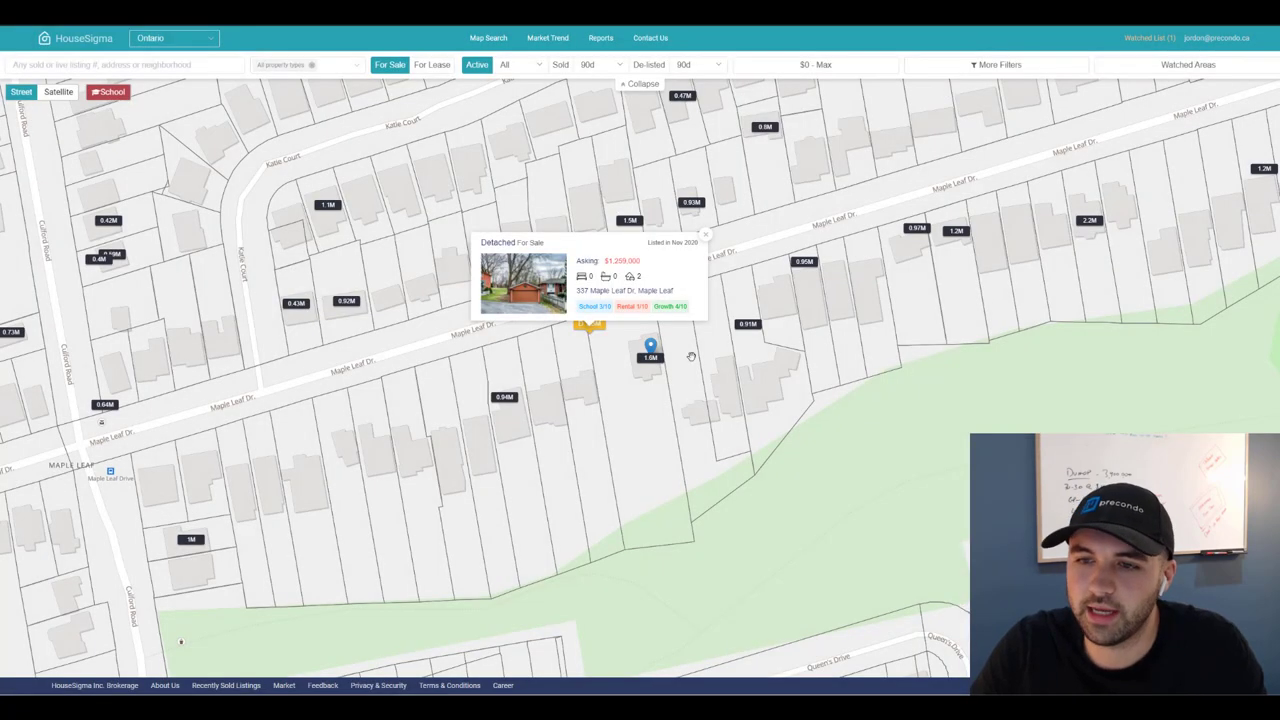
Step: Compare the 1.6M sold property's preview with the neighbouring for-sale listing, and close both to return to the map
{"action": "mouse_move", "coordinate": [657, 360]}
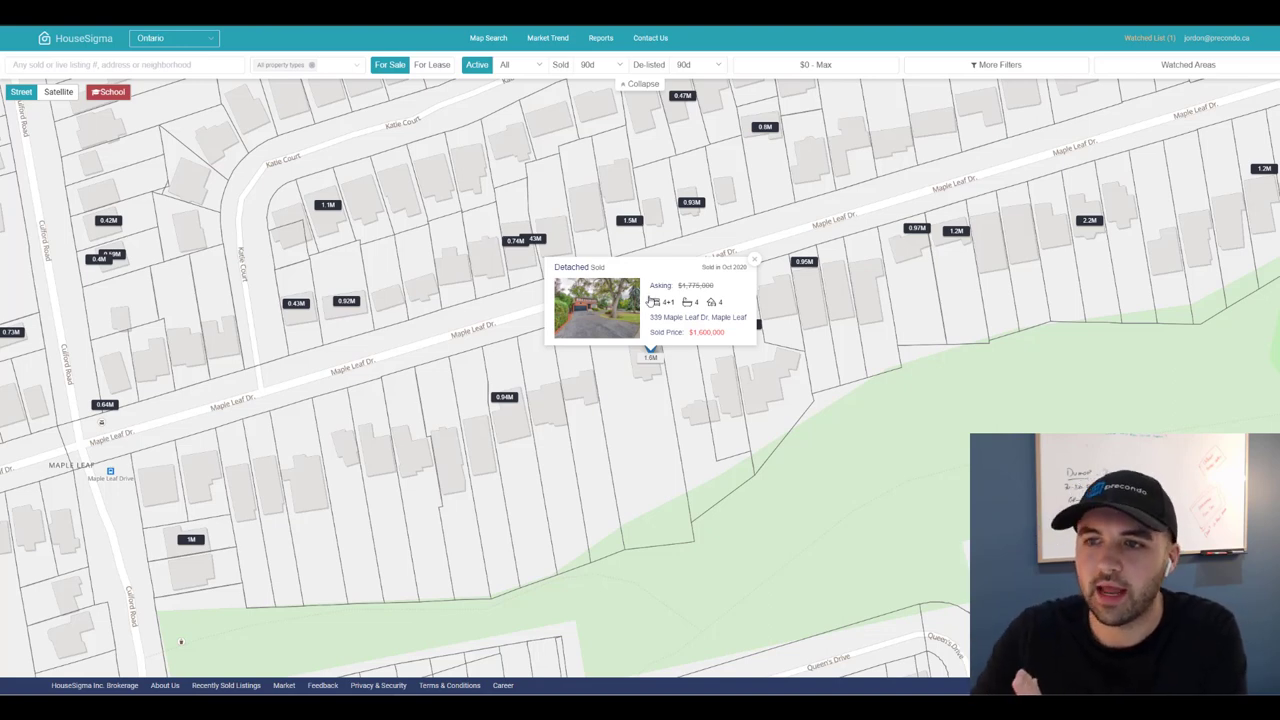
{"action": "left_click", "coordinate": [754, 261]}
{"action": "left_click", "coordinate": [596, 324]}
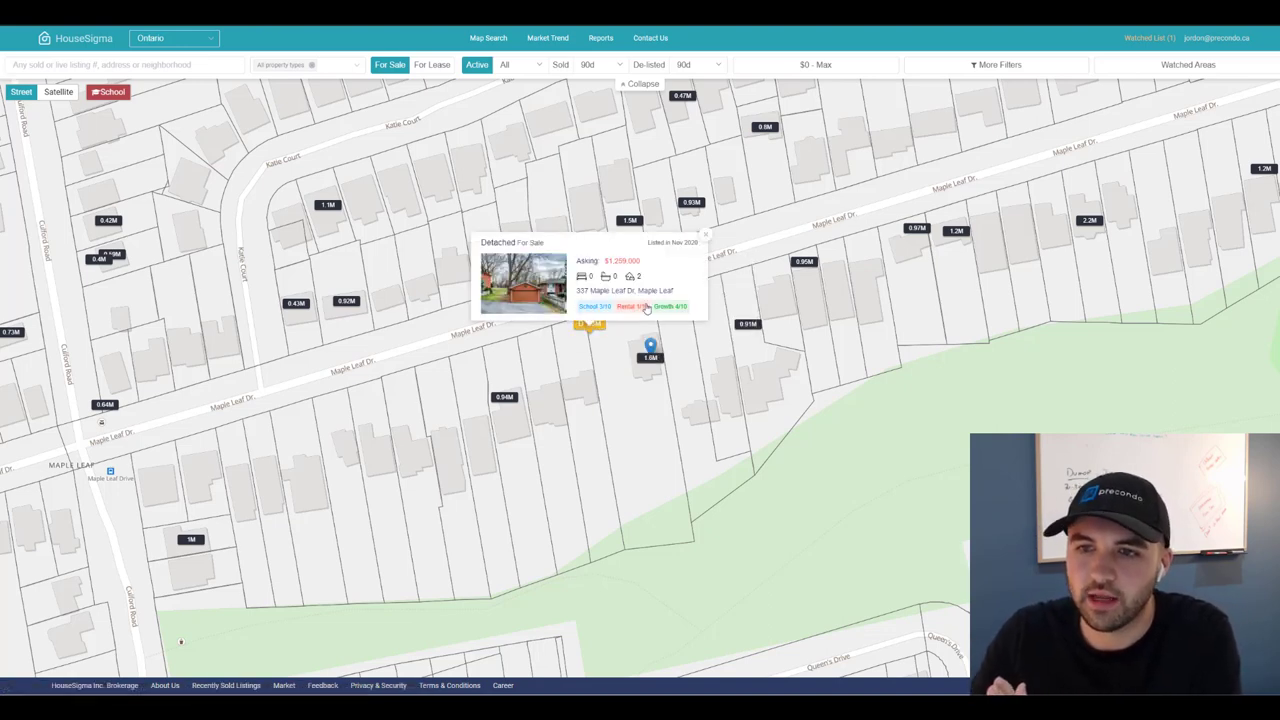
{"action": "left_click", "coordinate": [555, 270]}
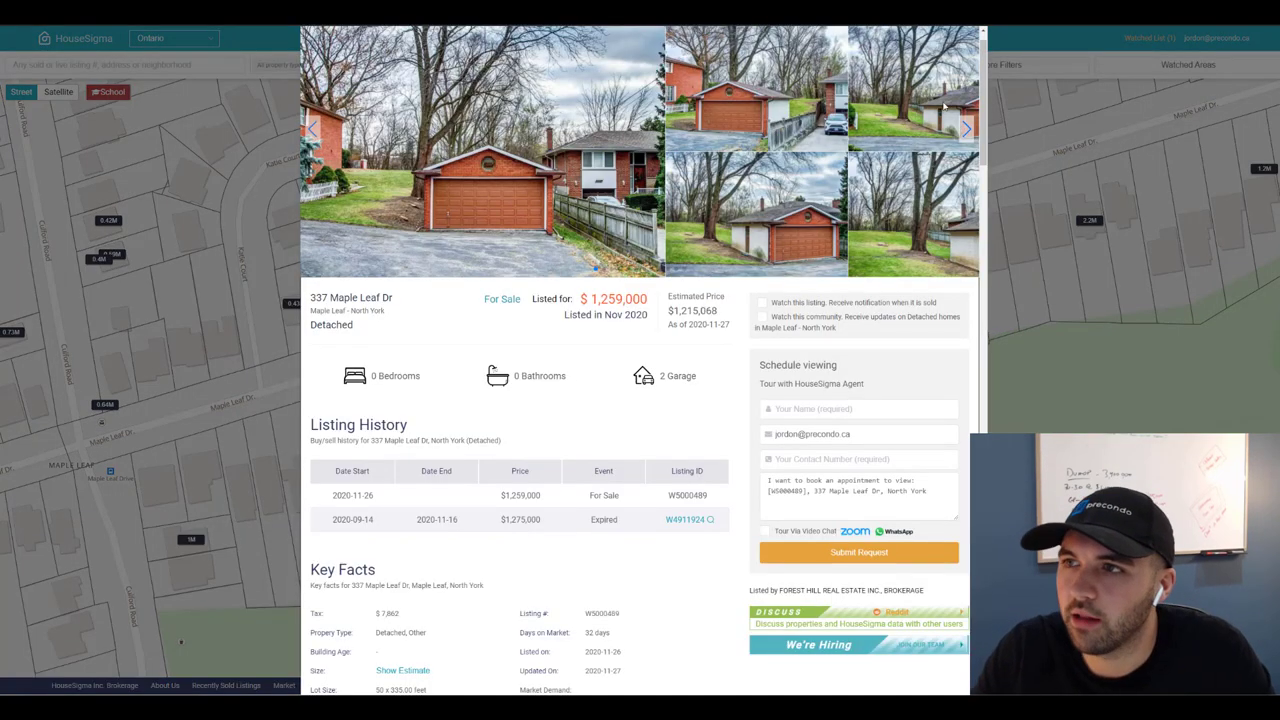
{"action": "scroll", "coordinate": [640, 200], "scroll_direction": "up", "scroll_amount": 1}
{"action": "left_click", "coordinate": [960, 46]}
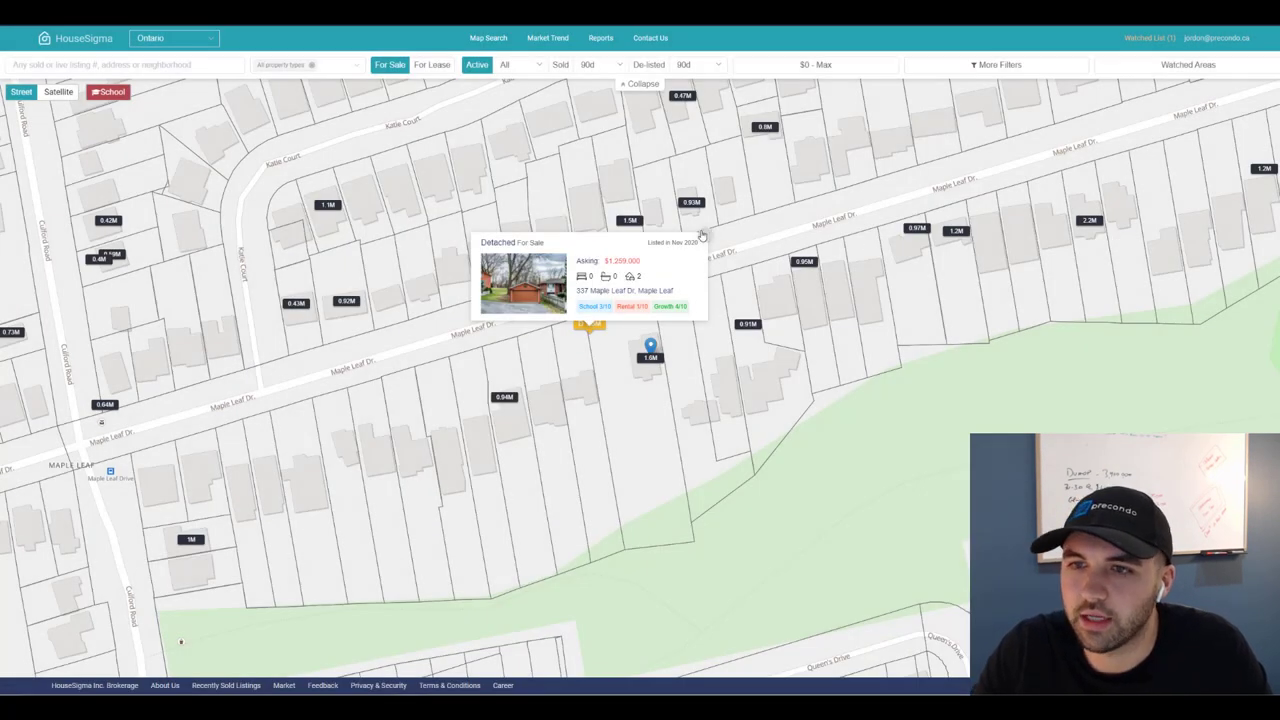
{"action": "left_click", "coordinate": [706, 235]}
{"action": "scroll", "coordinate": [875, 257], "scroll_direction": "down", "scroll_amount": 2}
{"action": "scroll", "coordinate": [860, 256], "scroll_direction": "up", "scroll_amount": 2}
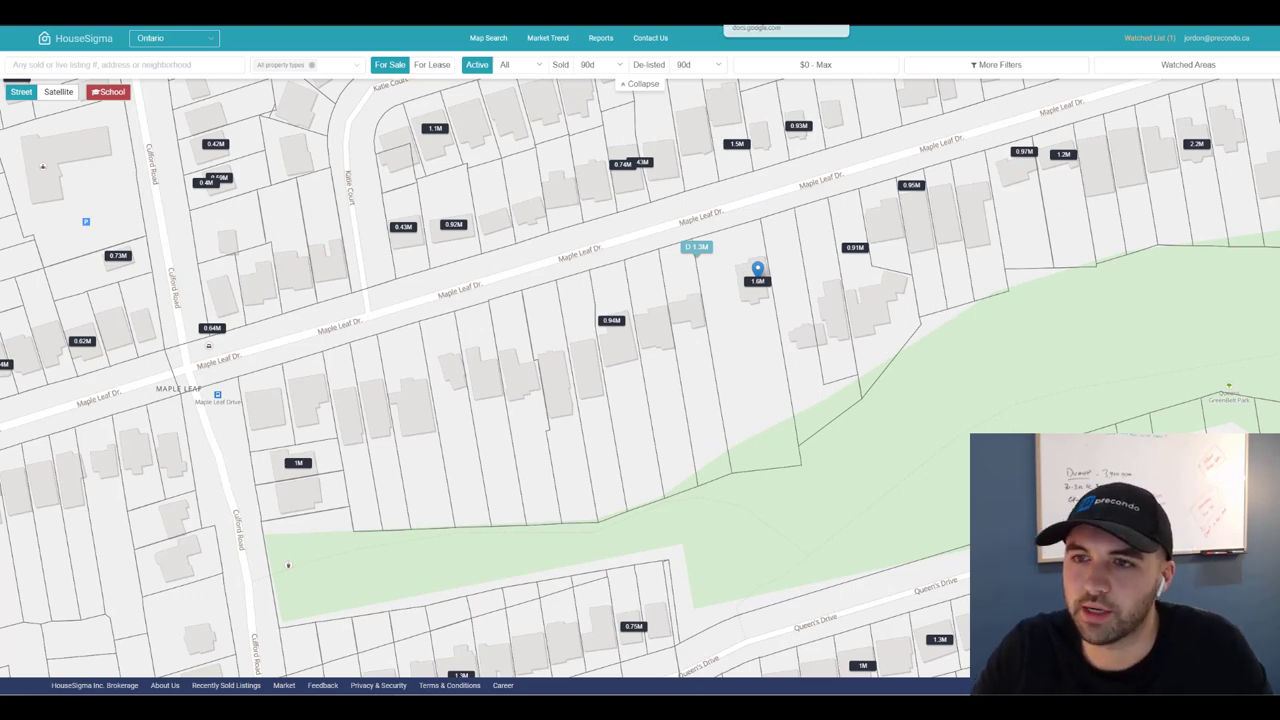
Step: Switch to the blank Google Sheets spreadsheet and enter 1950000 in cell A1, formatted as currency
{"action": "key", "text": "ctrl+Tab"}
{"action": "left_click", "coordinate": [422, 145]}
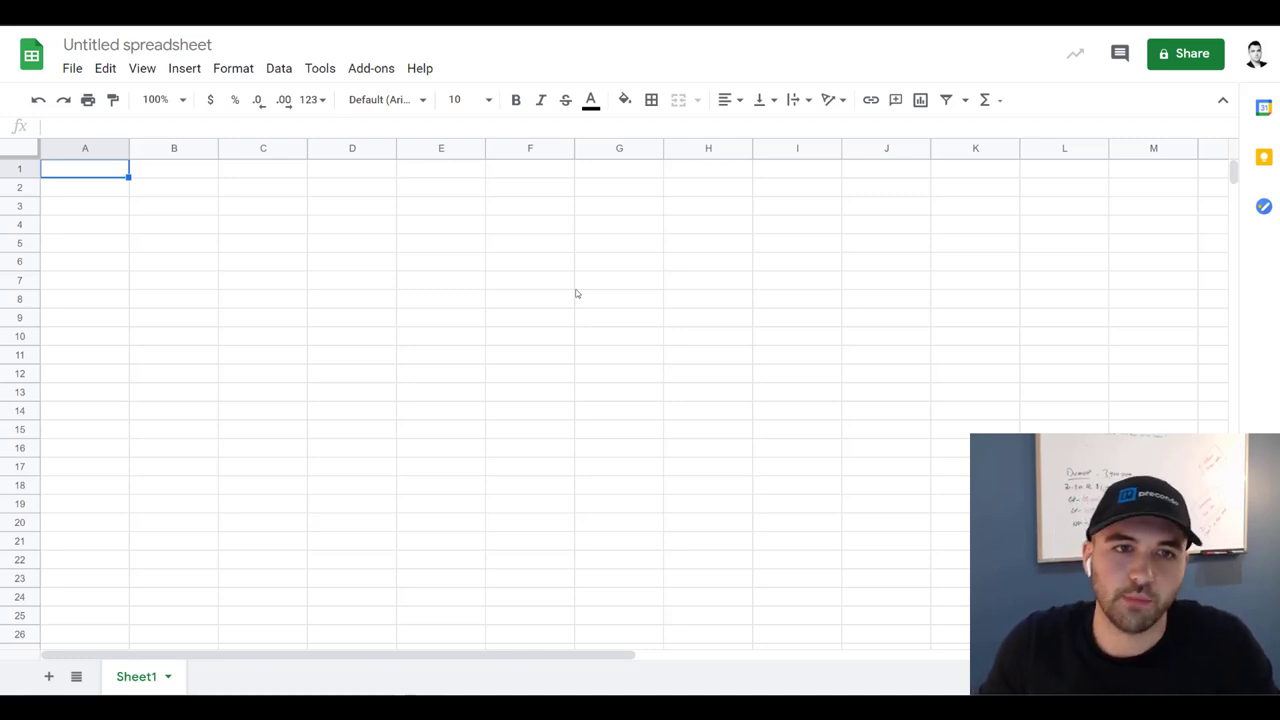
{"action": "type", "text": "1950"}
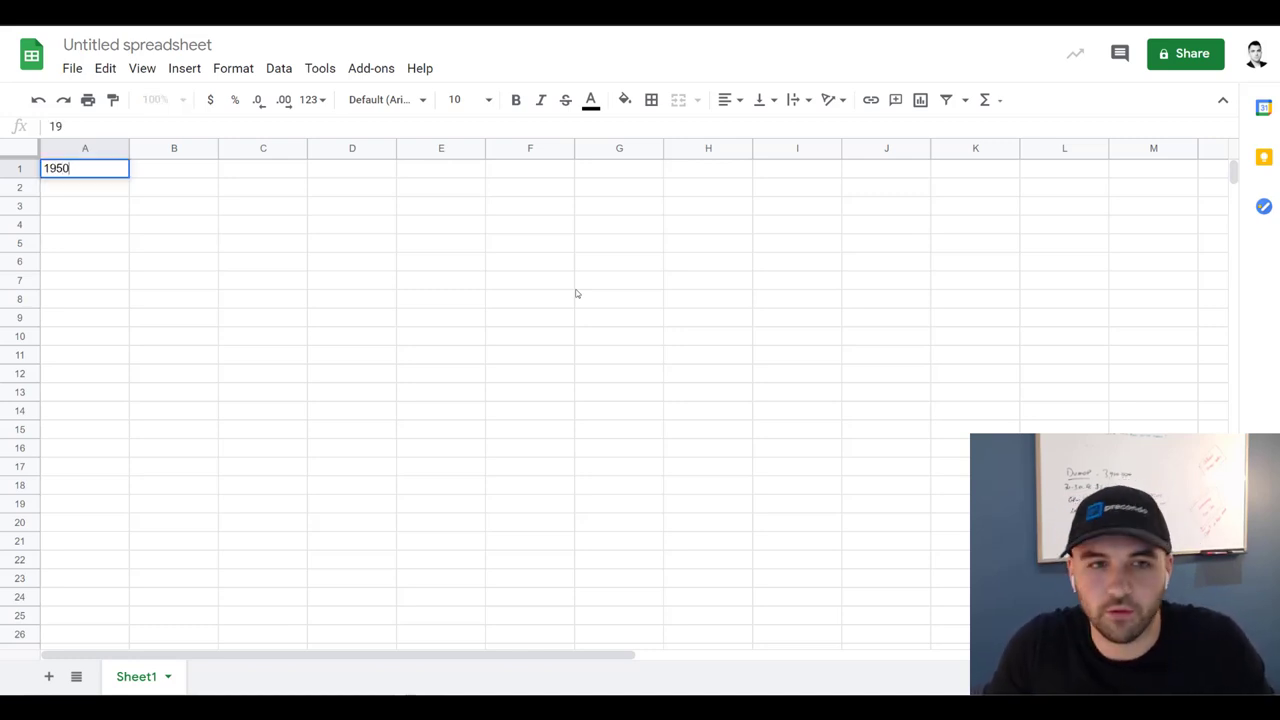
{"action": "type", "text": "000"}
{"action": "key", "text": "Return"}
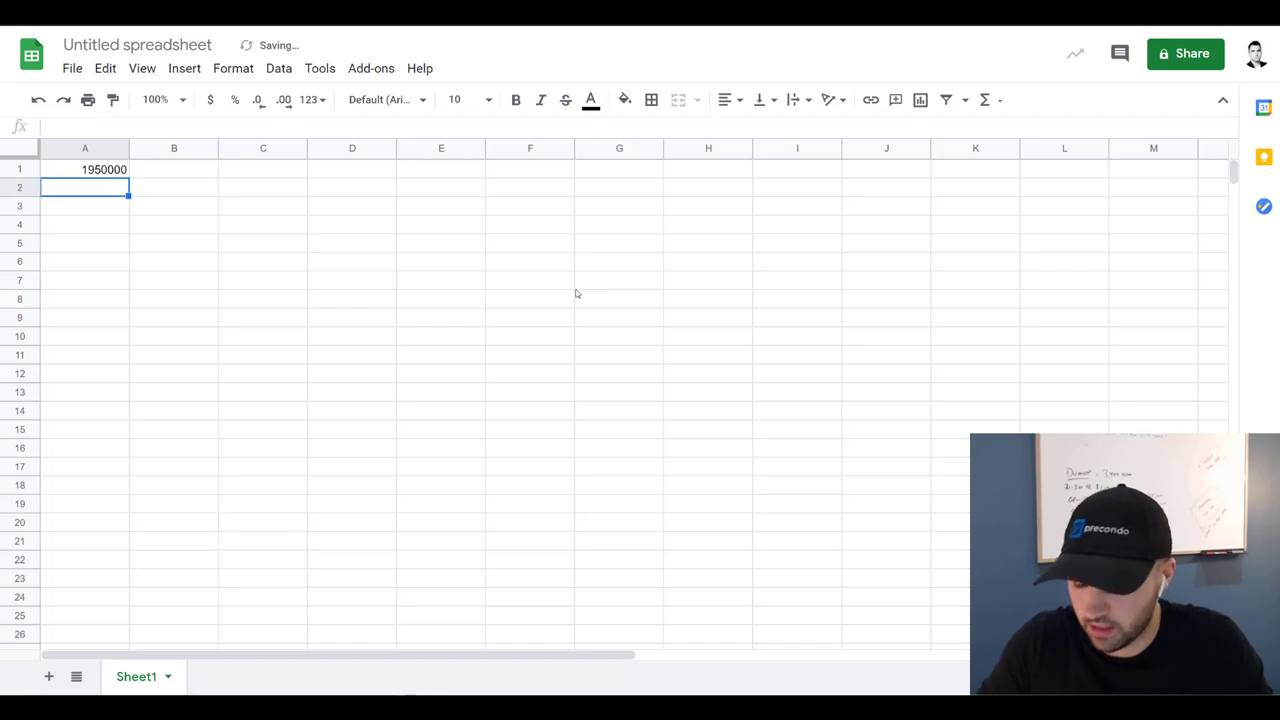
{"action": "key", "text": "Up"}
{"action": "key", "text": "ctrl+shift+4"}
{"action": "key", "text": "Down"}
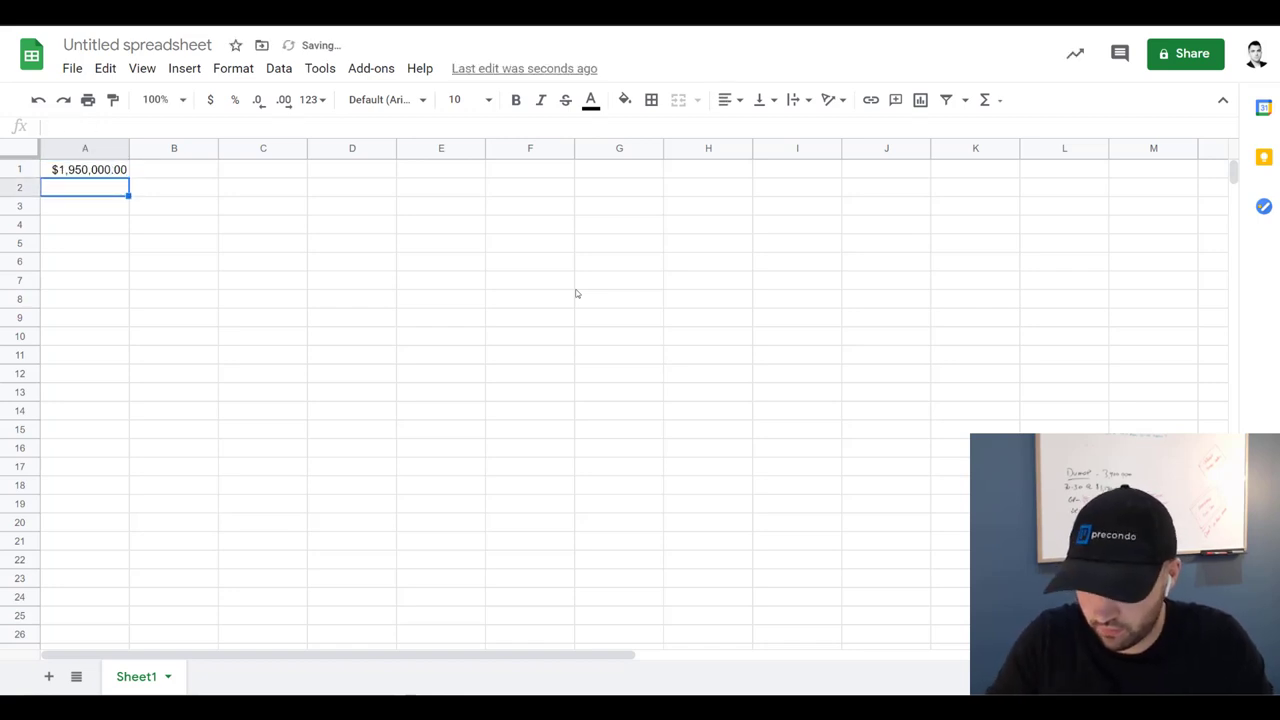
Step: Calculate 20% of the purchase price in cell A2 with the formula =A1*.2
{"action": "type", "text": "=*2"}
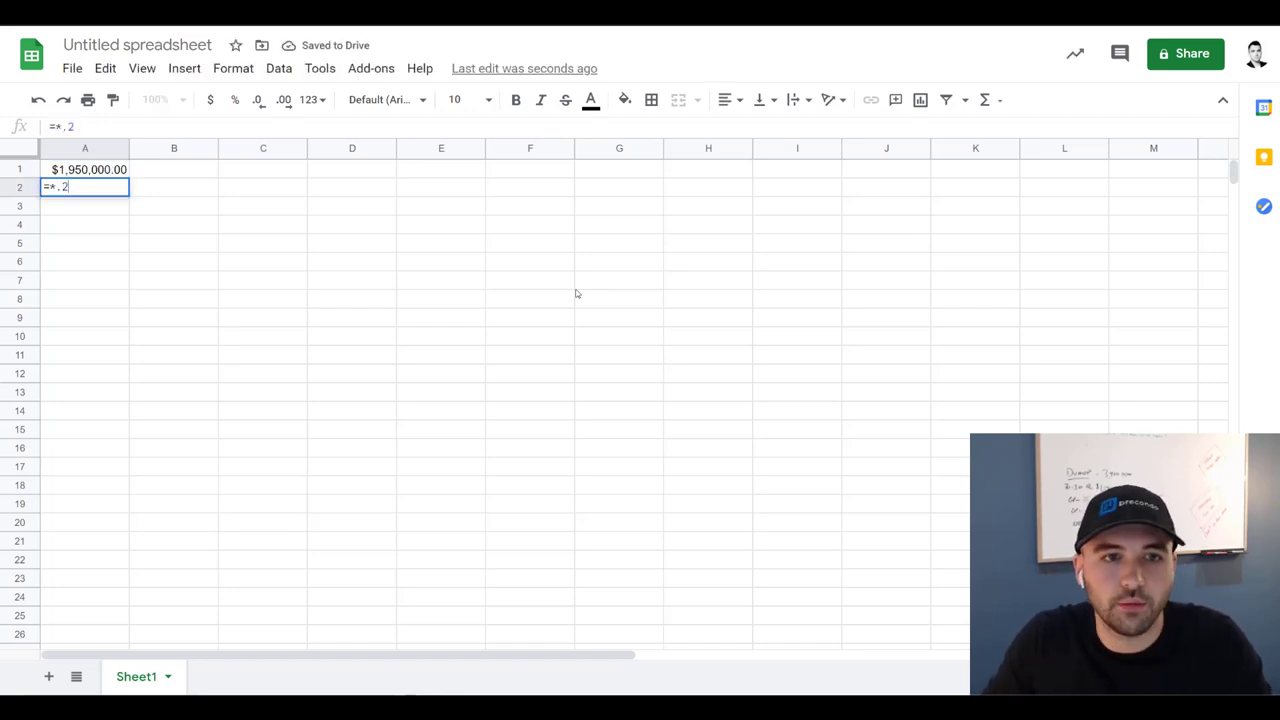
{"action": "key", "text": "Return"}
{"action": "key", "text": "Up"}
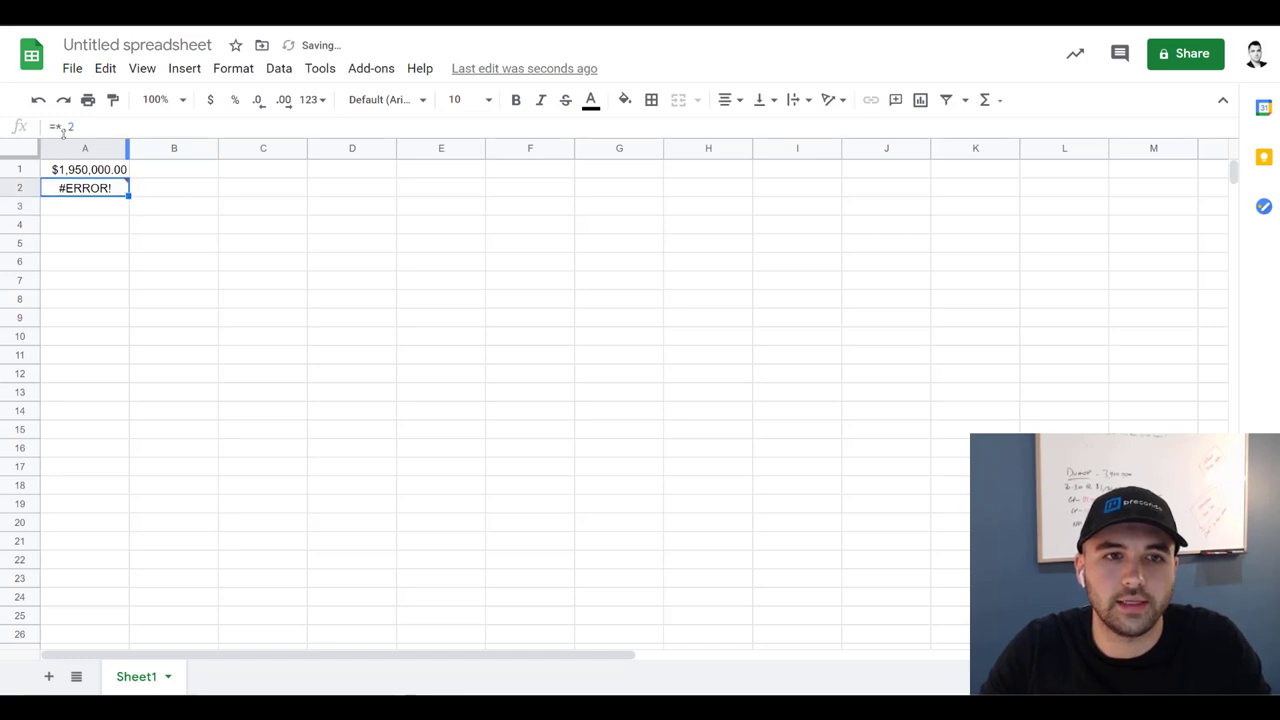
{"action": "key", "text": "Return"}
{"action": "type", "text": "A1"}
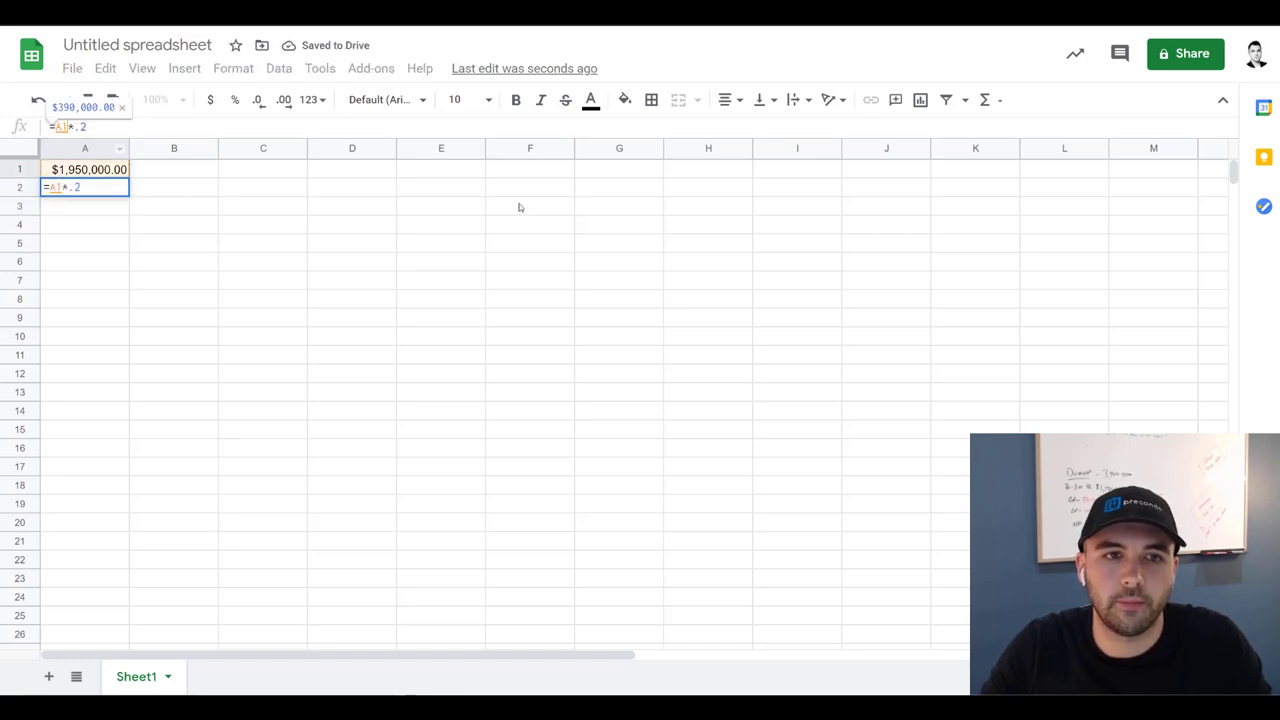
{"action": "key", "text": "Return"}
{"action": "left_click", "coordinate": [482, 433]}
{"action": "left_click", "coordinate": [60, 205]}
{"action": "left_click", "coordinate": [90, 217]}
{"action": "left_click", "coordinate": [90, 211]}
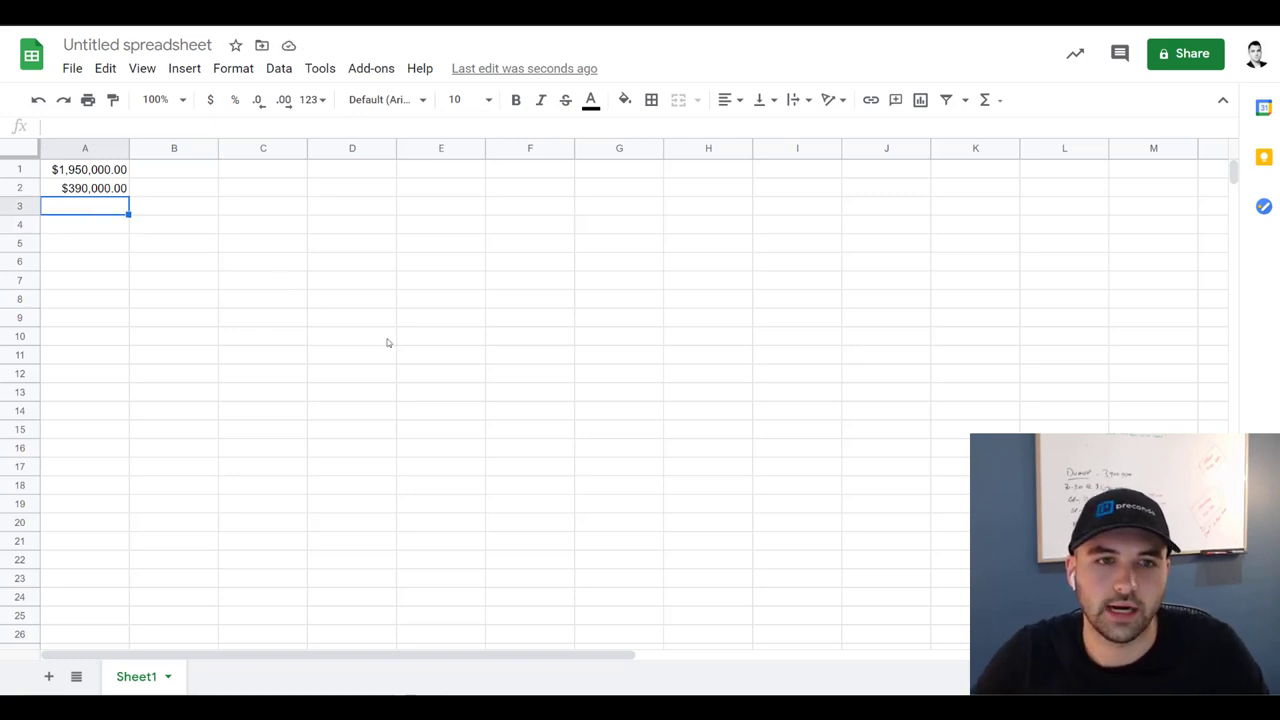
{"action": "key", "text": "Down"}
{"action": "key", "text": "Down"}
{"action": "key", "text": "Down"}
{"action": "key", "text": "Down"}
{"action": "key", "text": "Right"}
{"action": "key", "text": "Right"}
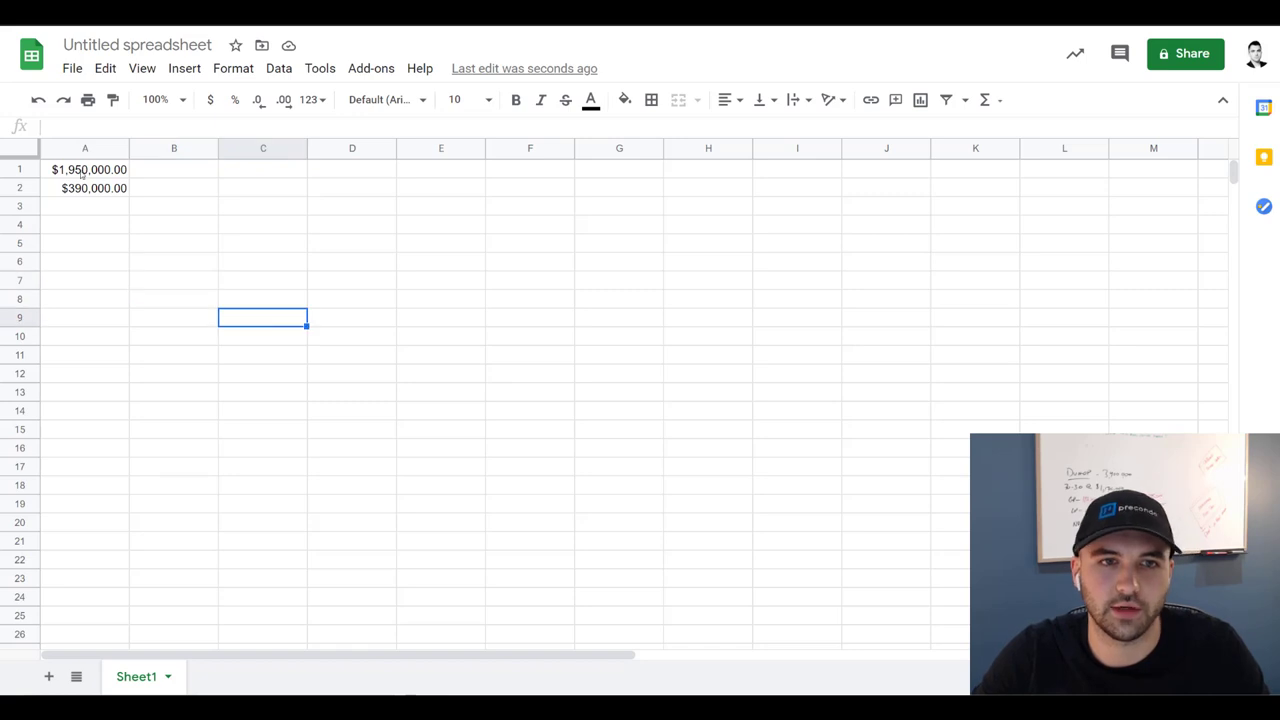
{"action": "key", "text": "Up"}
{"action": "key", "text": "Up"}
{"action": "key", "text": "Left"}
{"action": "key", "text": "Left"}
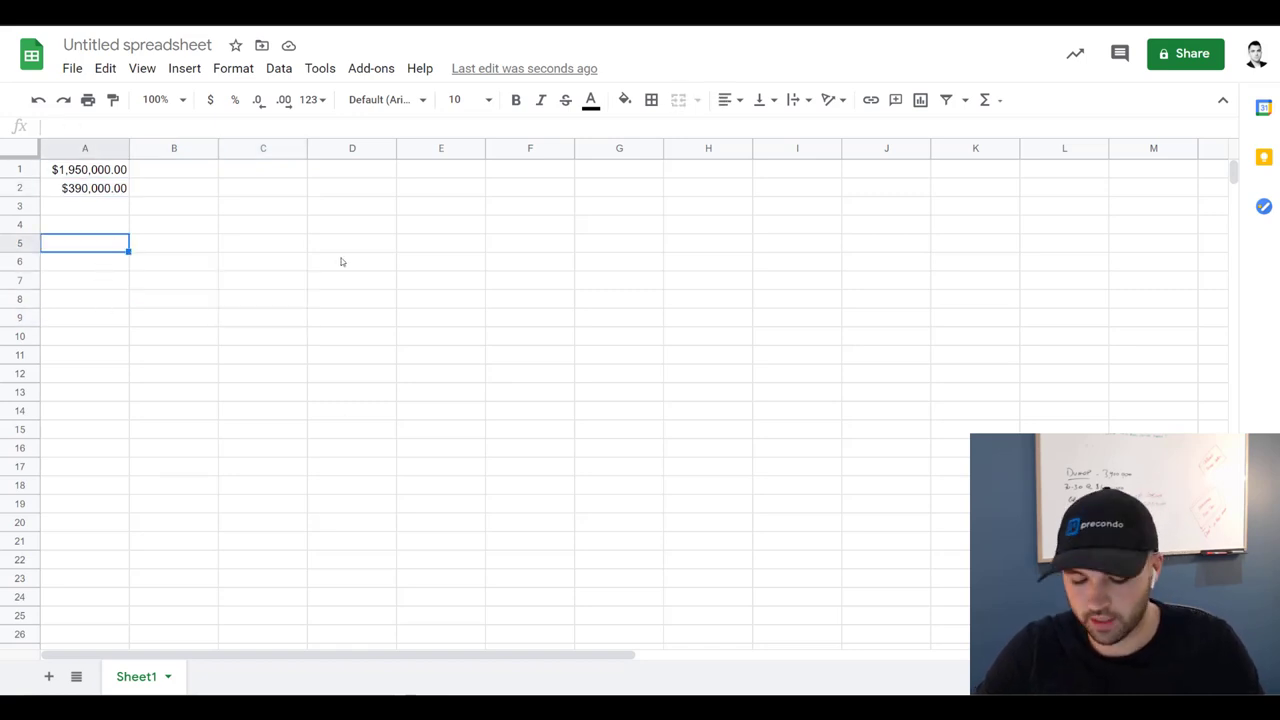
Step: Add the column headings LOT 1 in cell A4 and LOT 2 in cell B4
{"action": "key", "text": "Up"}
{"action": "type", "text": "lot"}
{"action": "key", "text": "BackSpace"}
{"action": "key", "text": "BackSpace"}
{"action": "key", "text": "BackSpace"}
{"action": "type", "text": "LOT 1"}
{"action": "key", "text": "Tab"}
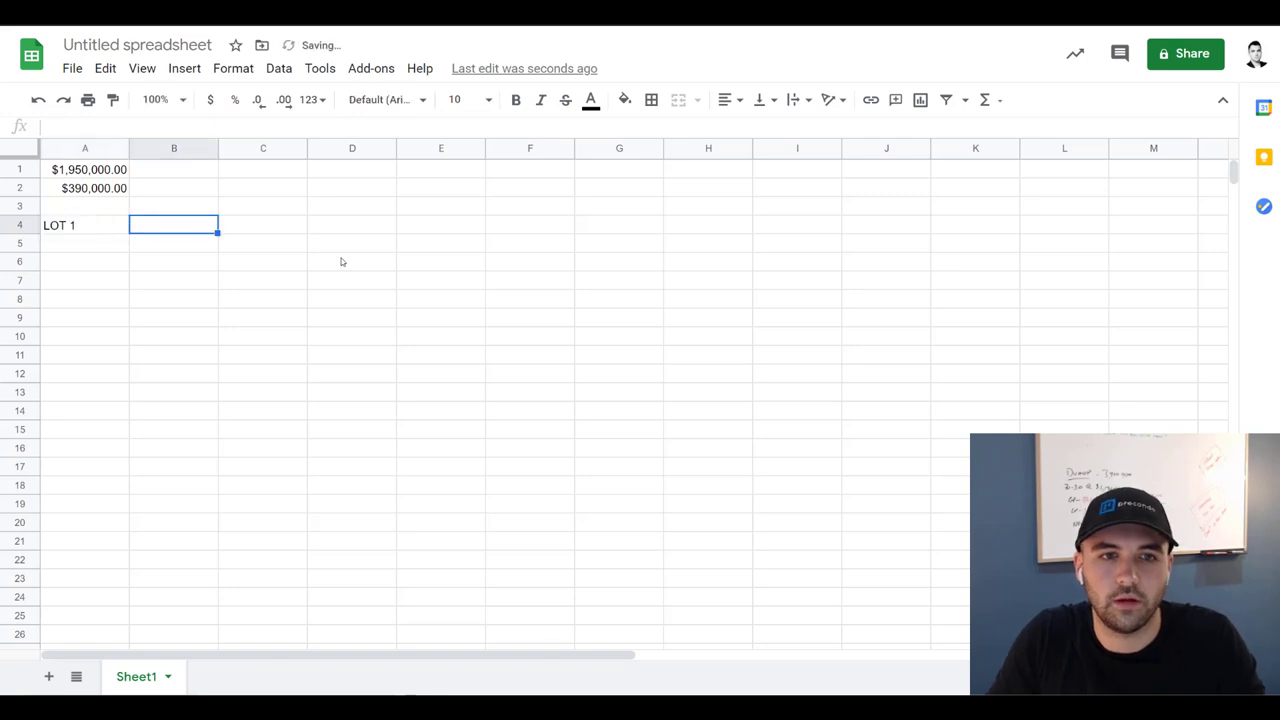
{"action": "type", "text": "LOT 2"}
{"action": "key", "text": "Return"}
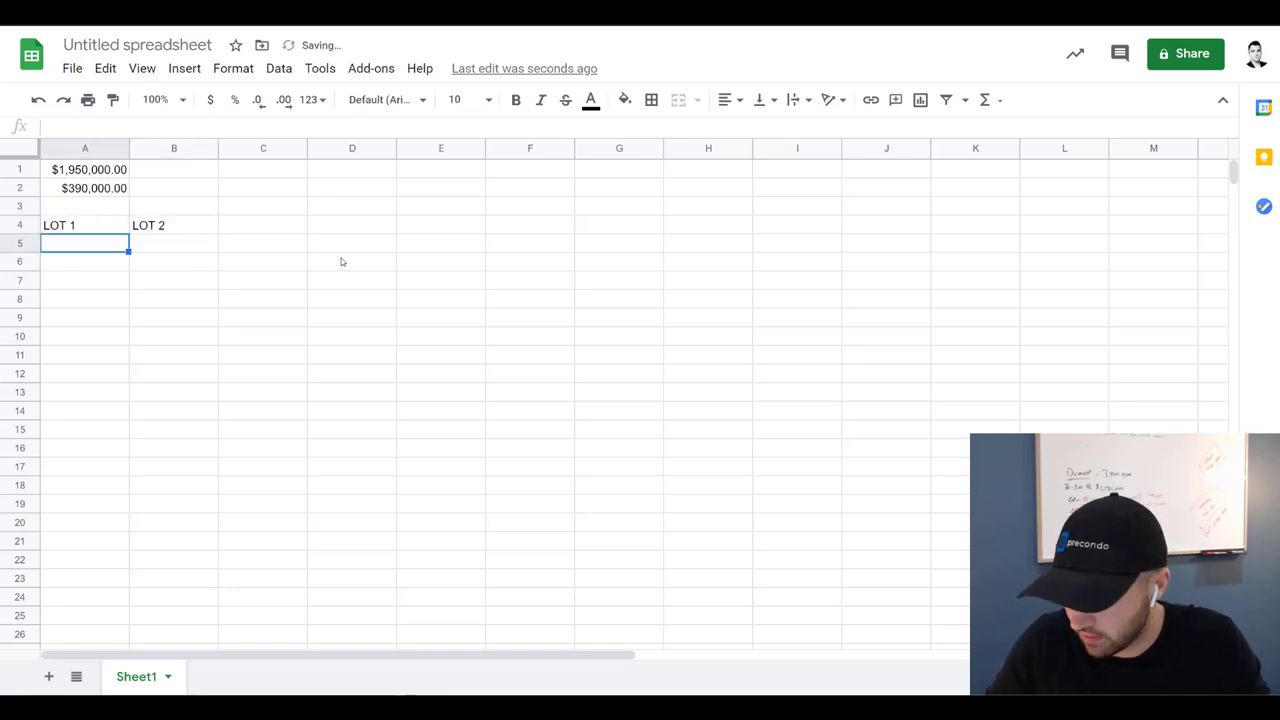
Step: Enter 1600000 as the LOT 1 sale price in cell A5 and format it as currency
{"action": "type", "text": "160000"}
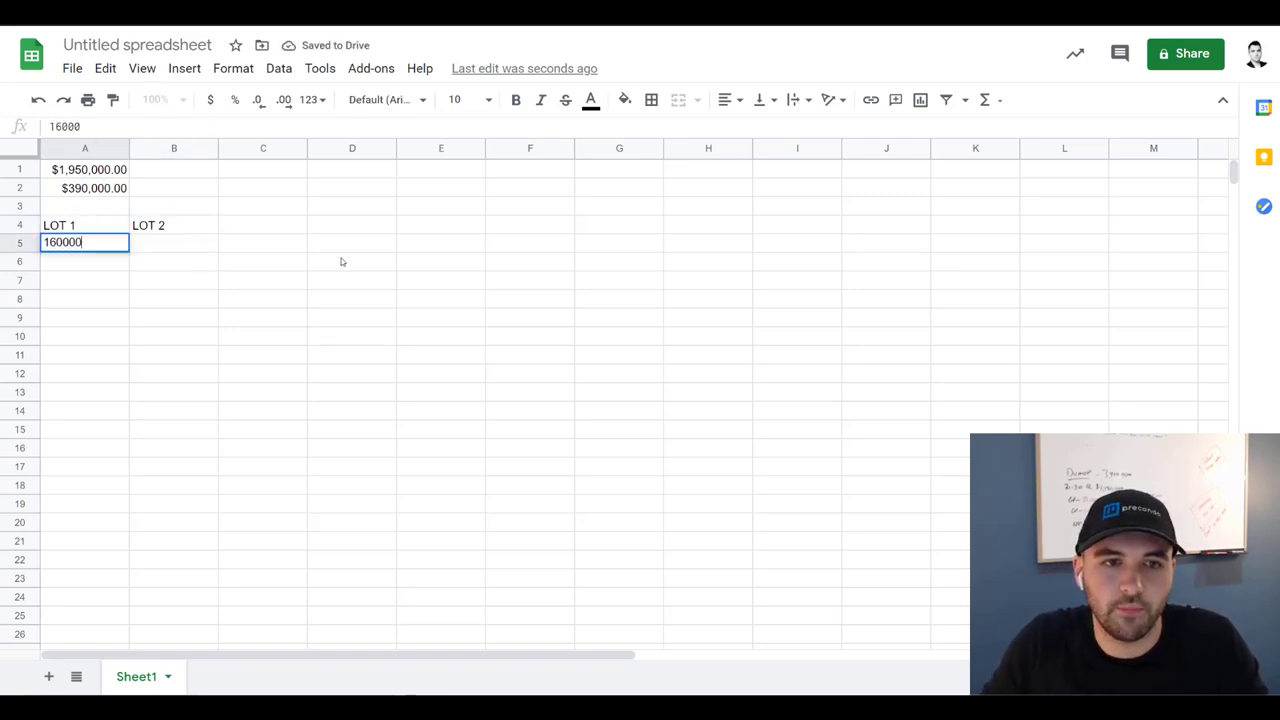
{"action": "type", "text": "0"}
{"action": "key", "text": "Return"}
{"action": "key", "text": "Up"}
{"action": "key", "text": "ctrl+shift+4"}
{"action": "key", "text": "ctrl+z"}
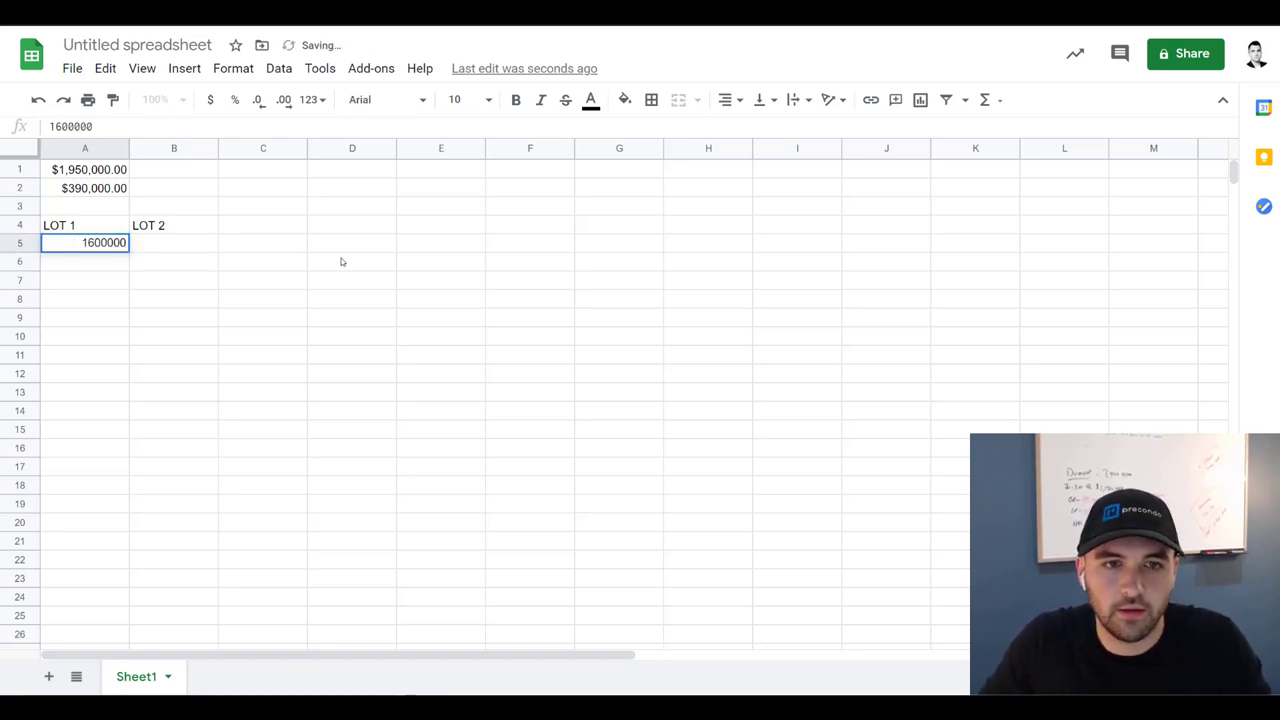
{"action": "key", "text": "ctrl+shift+4"}
{"action": "key", "text": "Right"}
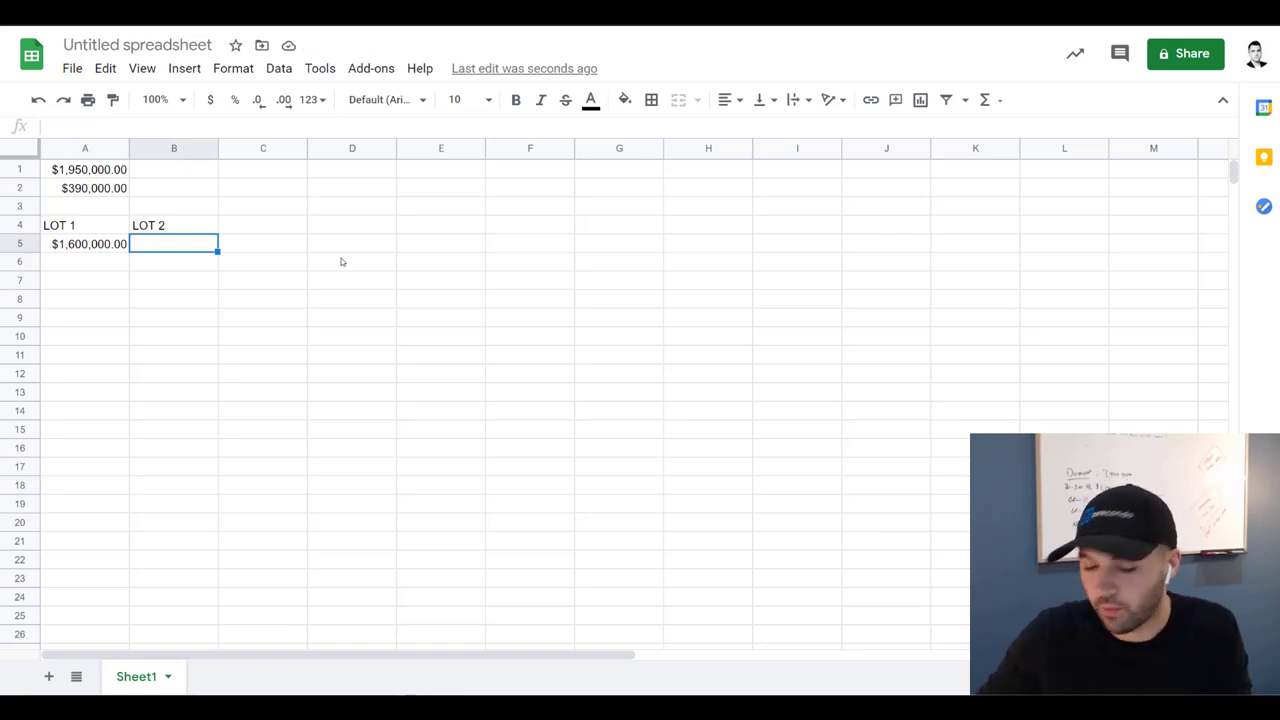
Step: Enter 1100000 as the LOT 2 sale price in cell B5 and format it as currency
{"action": "type", "text": "11000010"}
{"action": "key", "text": "Return"}
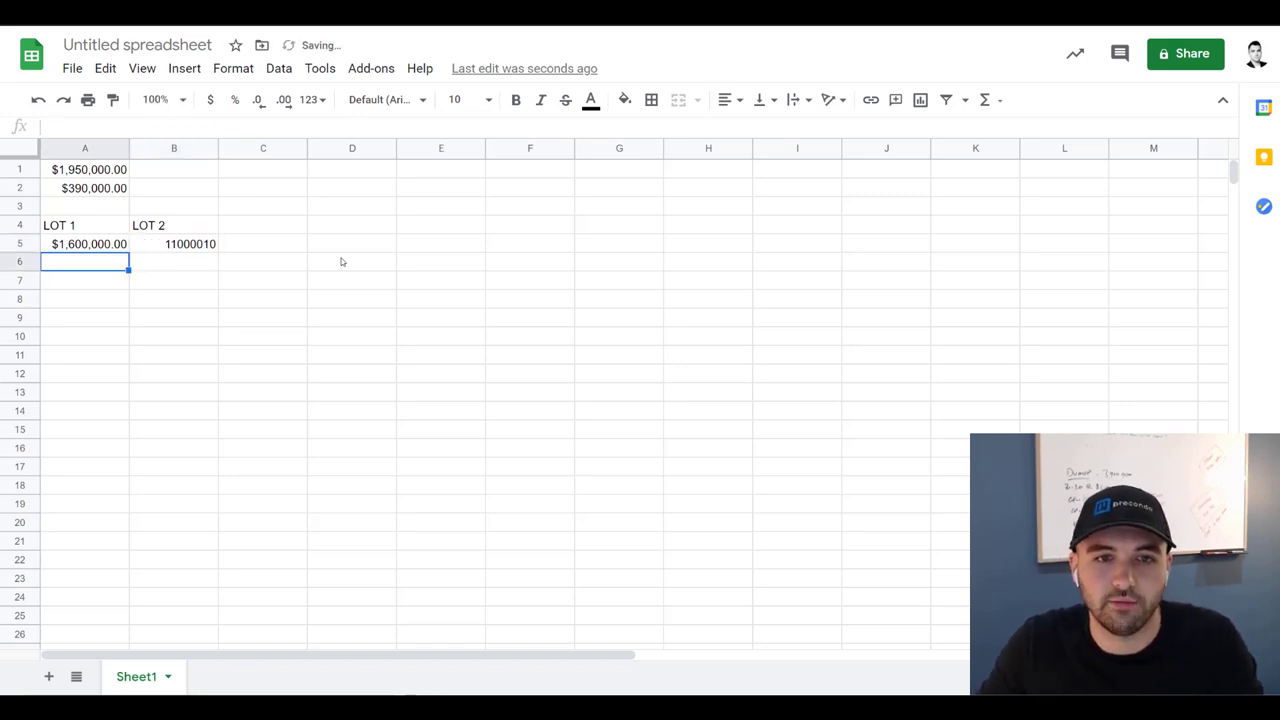
{"action": "left_click", "coordinate": [212, 244]}
{"action": "left_click", "coordinate": [146, 127]}
{"action": "key", "text": "BackSpace"}
{"action": "key", "text": "BackSpace"}
{"action": "type", "text": "0"}
{"action": "key", "text": "Return"}
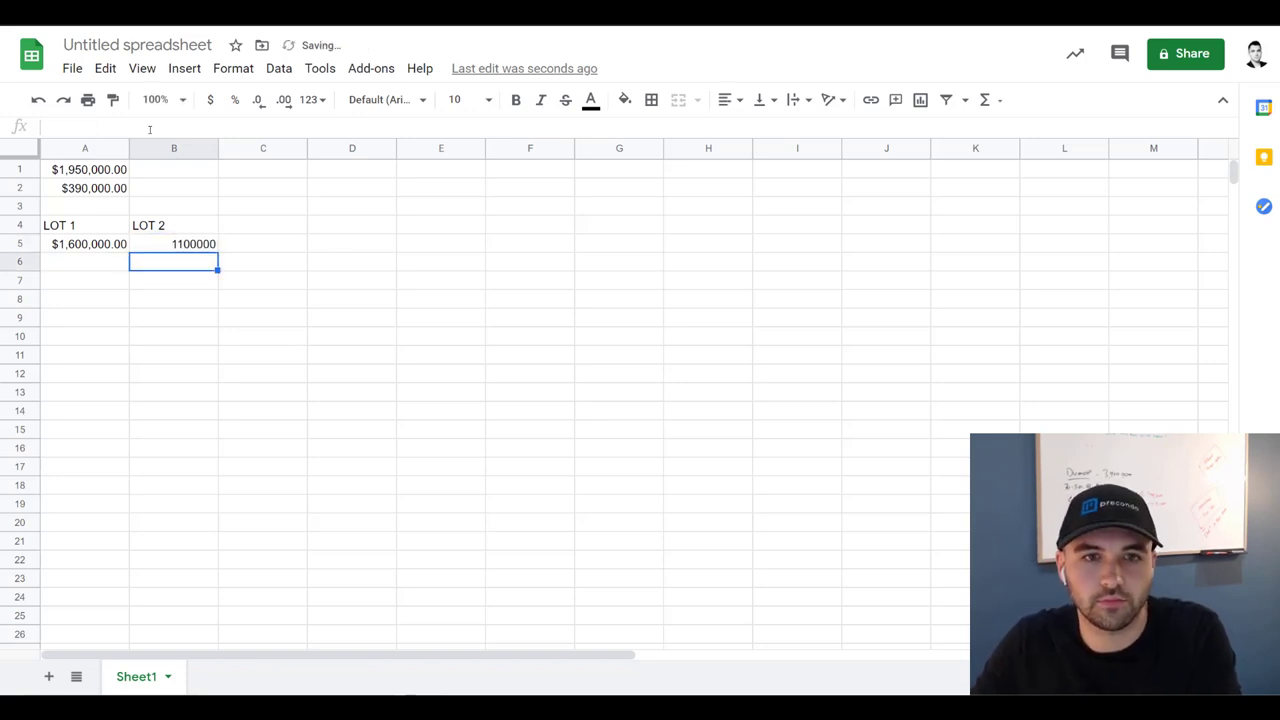
{"action": "left_click", "coordinate": [193, 246]}
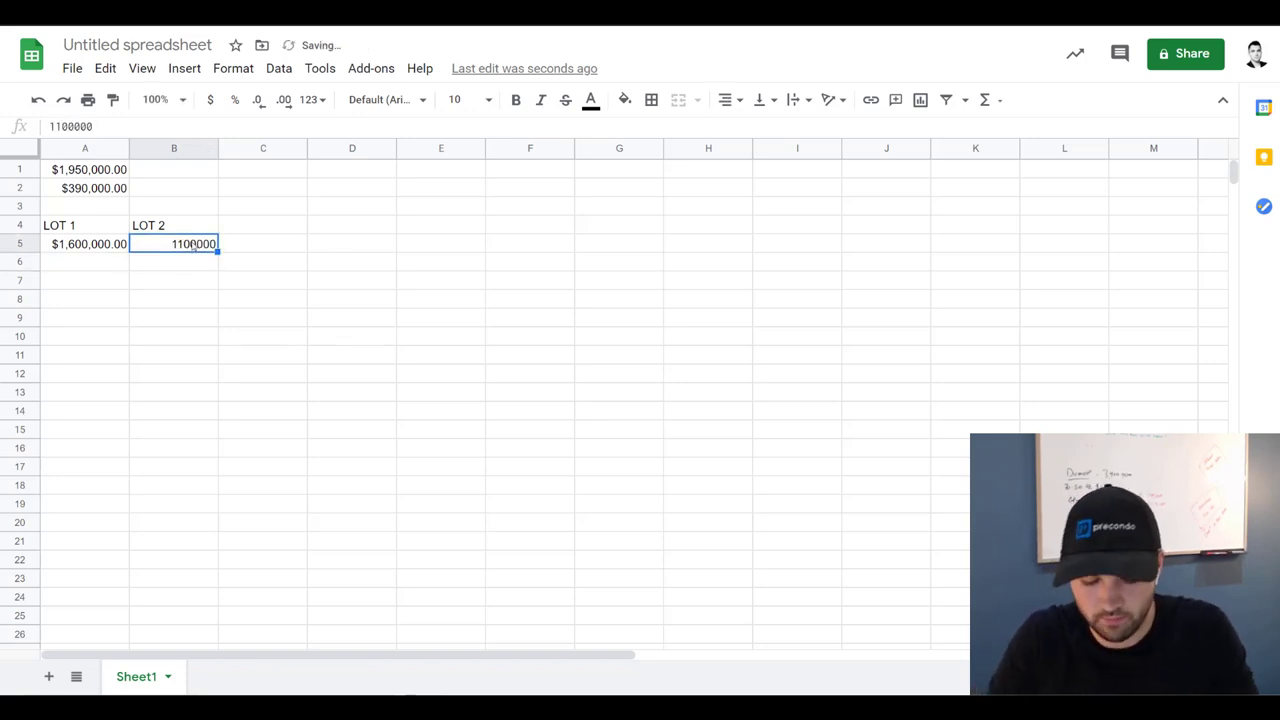
{"action": "key", "text": "Return"}
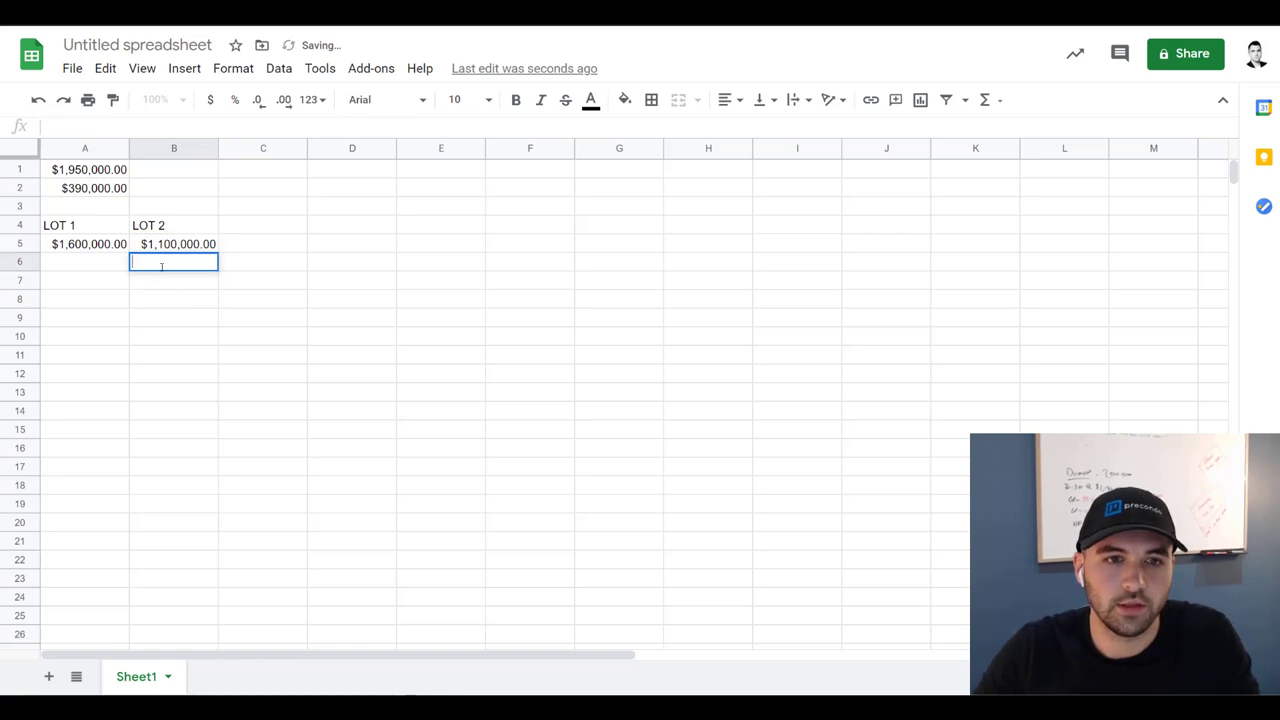
Step: Label cell A7 TOTAL SALES
{"action": "left_click", "coordinate": [97, 283]}
{"action": "type", "text": "TR"}
{"action": "key", "text": "BackSpace"}
{"action": "key", "text": "BackSpace"}
{"action": "type", "text": "TOTAL SALES"}
{"action": "key", "text": "Tab"}
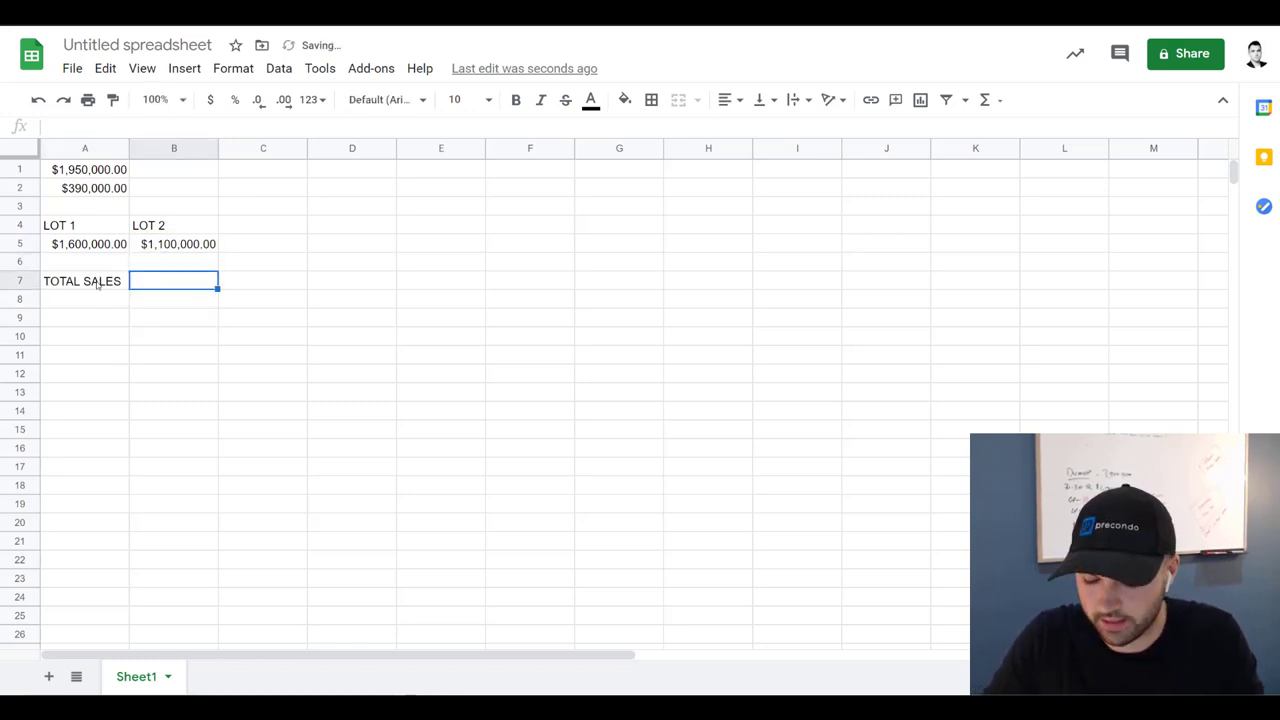
Step: Add the two lot prices in cell B7 with the formula =A5+B5
{"action": "type", "text": "="}
{"action": "key", "text": "Left"}
{"action": "key", "text": "Up"}
{"action": "key", "text": "Up"}
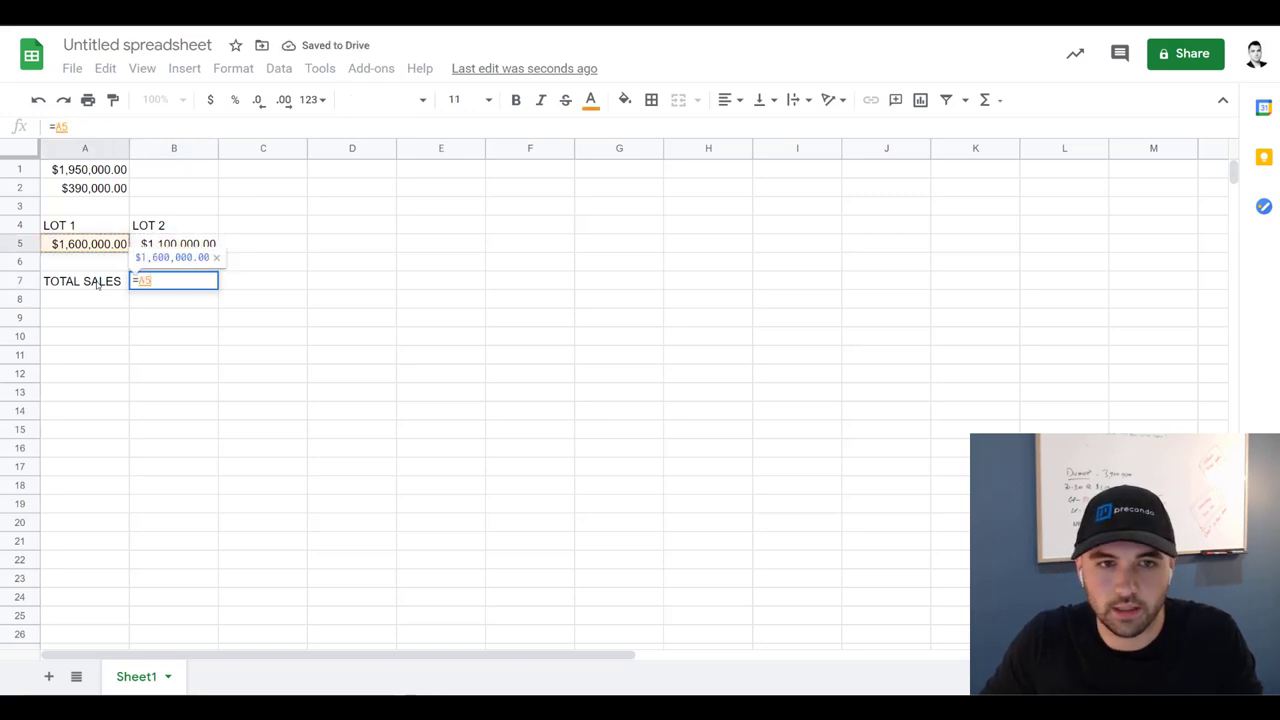
{"action": "type", "text": "+"}
{"action": "key", "text": "Right"}
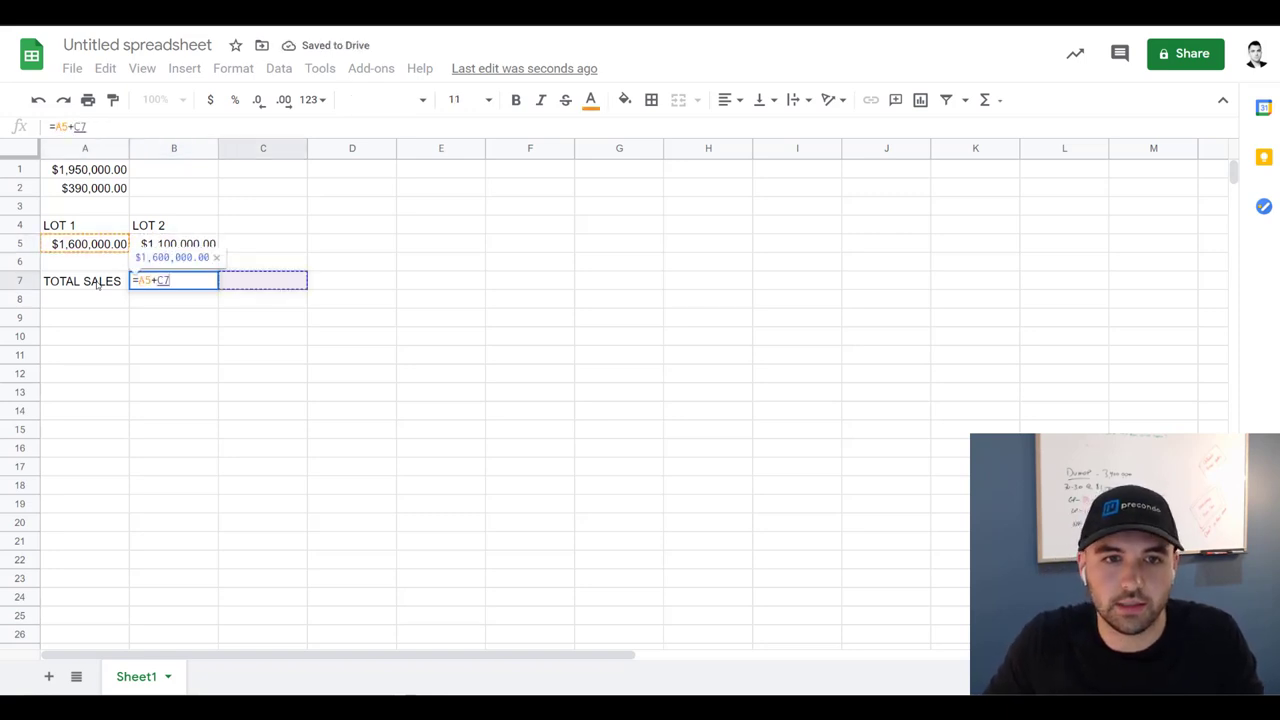
{"action": "key", "text": "Up"}
{"action": "key", "text": "Up"}
{"action": "key", "text": "Left"}
{"action": "key", "text": "Return"}
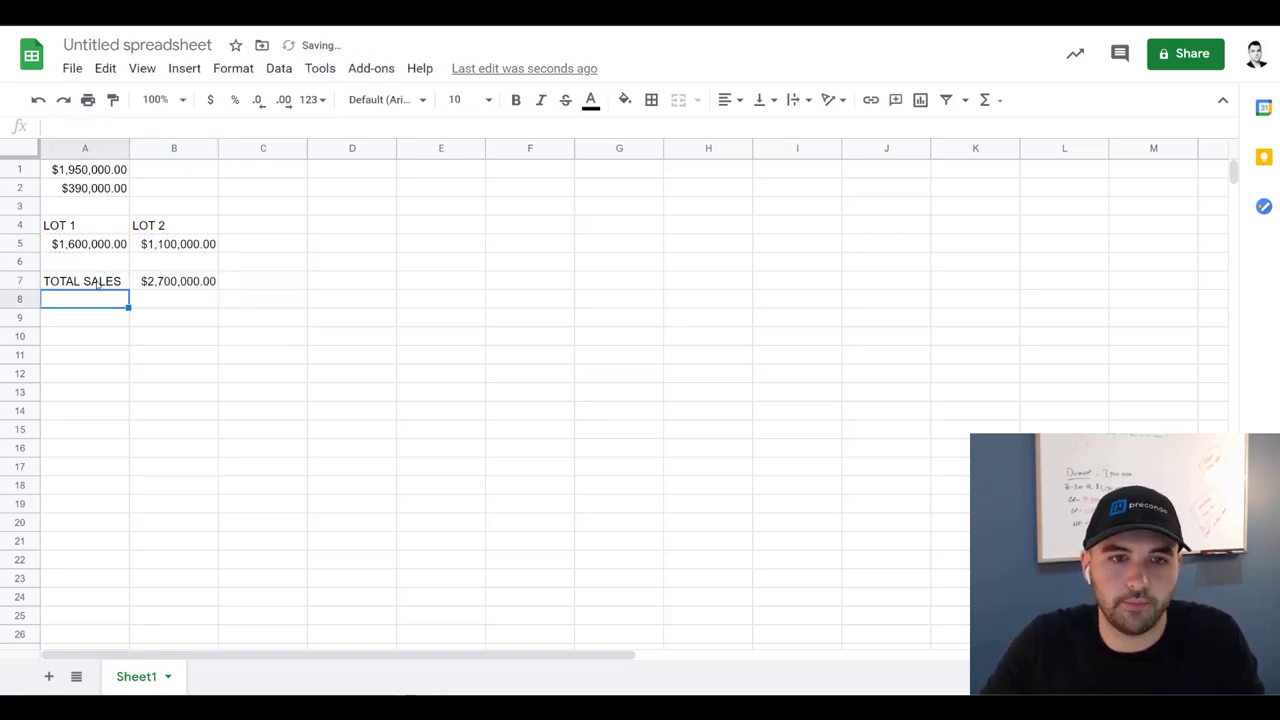
Step: Label cell A9 DELTA, leaving an empty row beneath TOTAL SALES
{"action": "key", "text": "Up"}
{"action": "key", "text": "Right"}
{"action": "key", "text": "Down"}
{"action": "key", "text": "Down"}
{"action": "key", "text": "Left"}
{"action": "type", "text": "DELTA"}
{"action": "key", "text": "Return"}
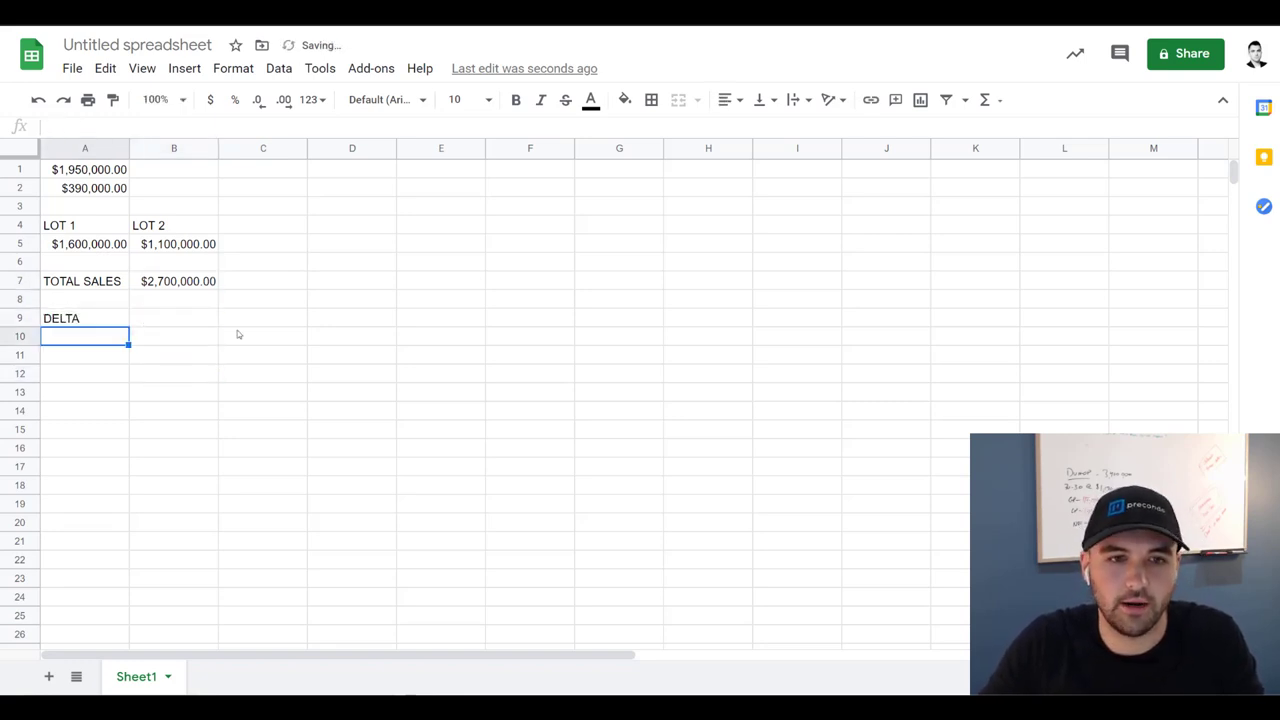
Step: Subtract the purchase price in A1 from the total sales in B7, with the result in cell B9
{"action": "key", "text": "Up"}
{"action": "key", "text": "Right"}
{"action": "type", "text": "="}
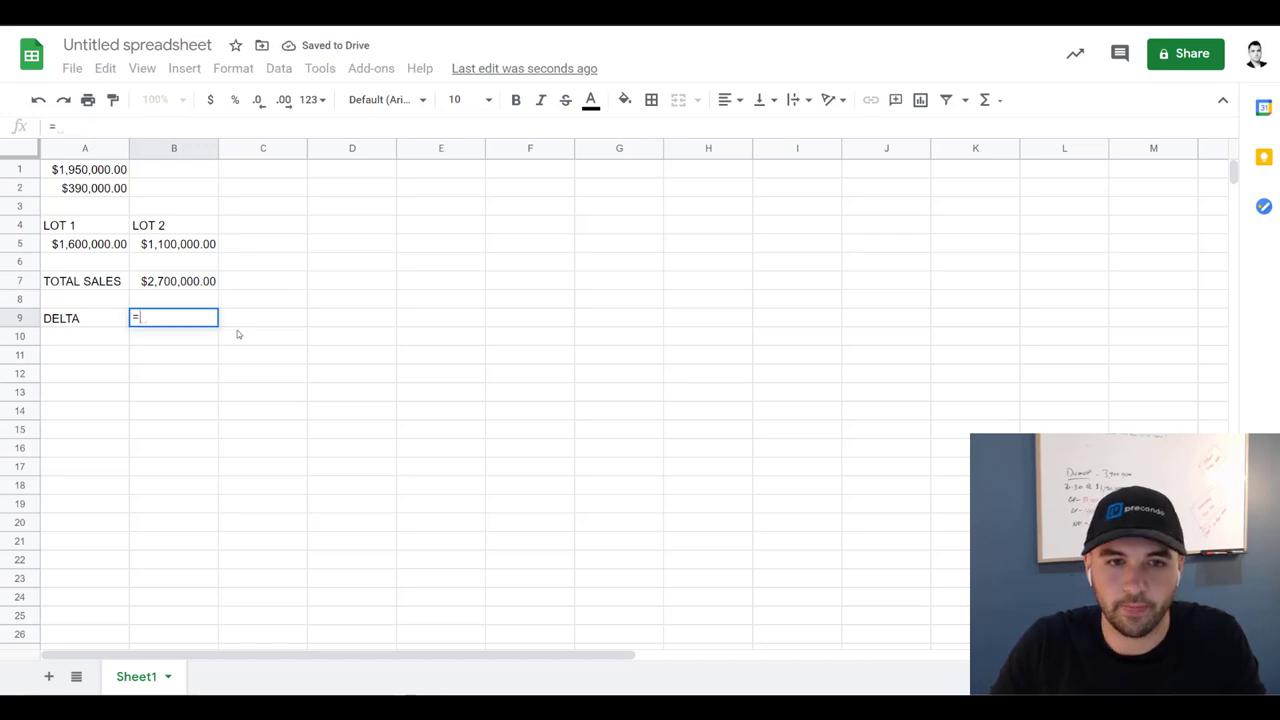
{"action": "left_click", "coordinate": [177, 279]}
{"action": "type", "text": "-"}
{"action": "left_click", "coordinate": [85, 170]}
{"action": "key", "text": "Return"}
Step: Label cell A11 LTT, leaving an empty row beneath DELTA
{"action": "left_click", "coordinate": [619, 503]}
{"action": "left_click", "coordinate": [254, 485]}
{"action": "left_click", "coordinate": [135, 390]}
{"action": "left_click", "coordinate": [85, 355]}
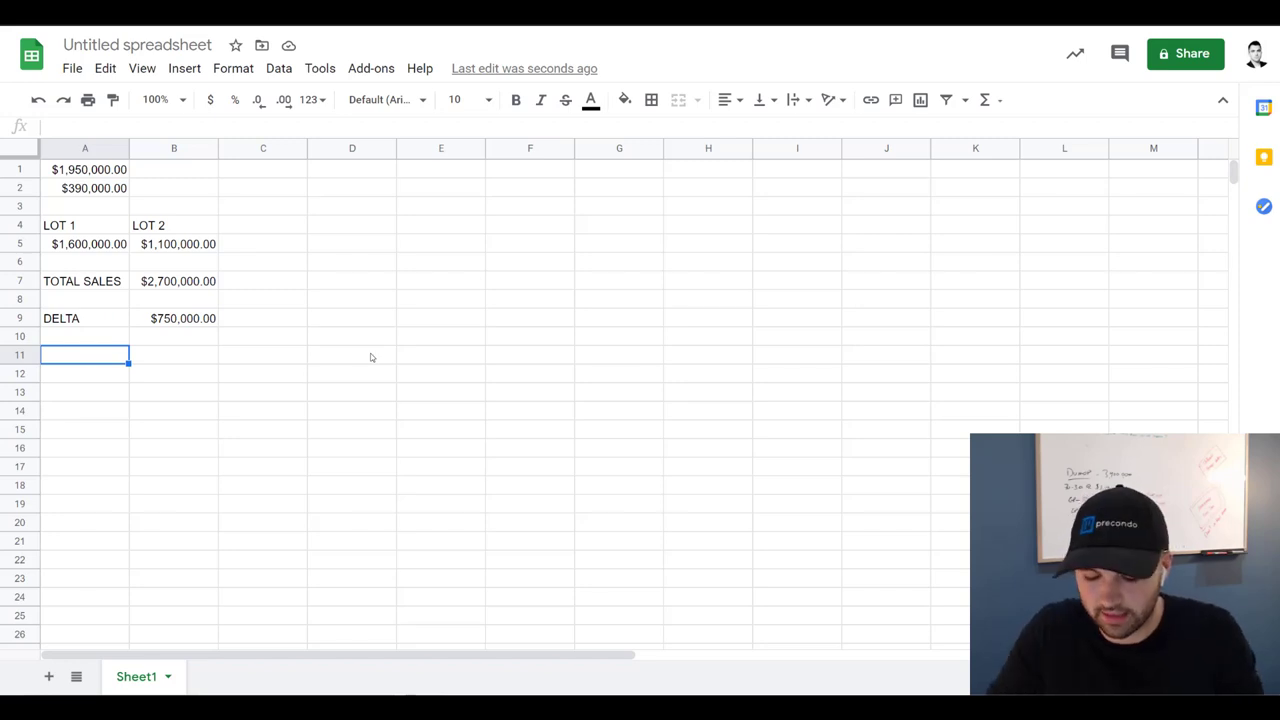
{"action": "type", "text": "LTT"}
{"action": "key", "text": "Tab"}
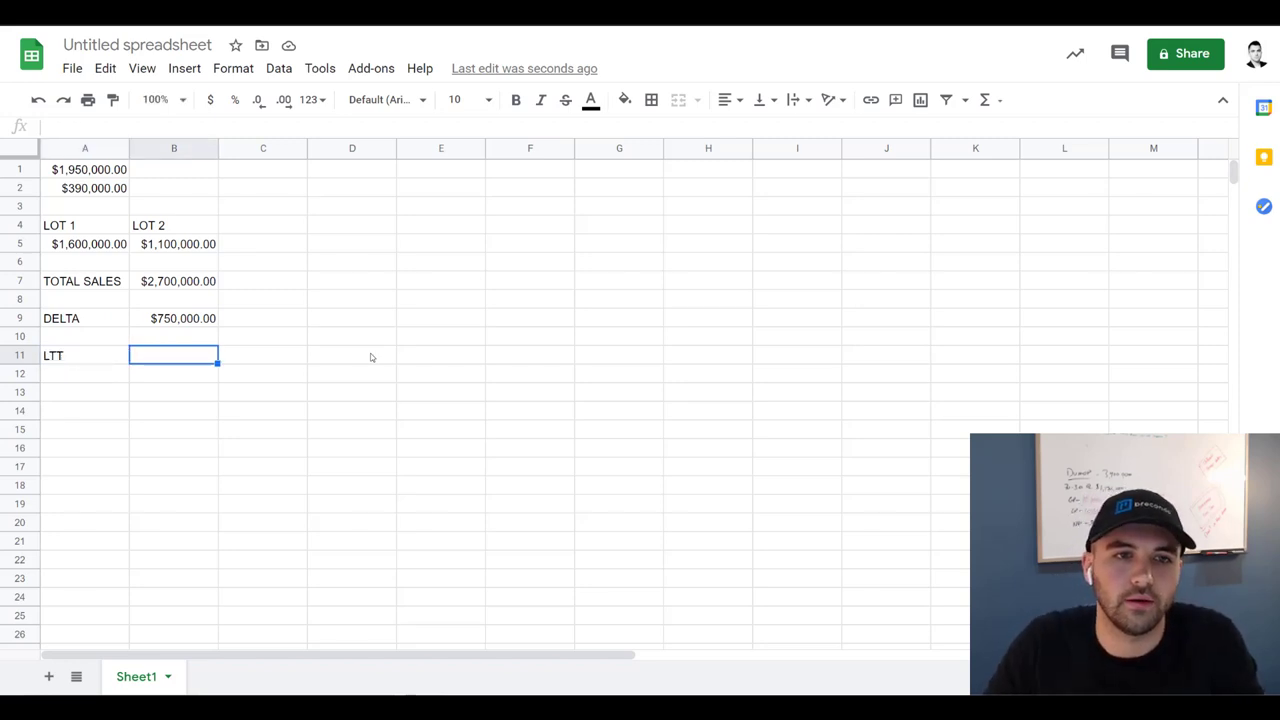
Step: Calculate the LTT cost in cell B11 as 4% of the purchase price with =A1*.04
{"action": "type", "text": "="}
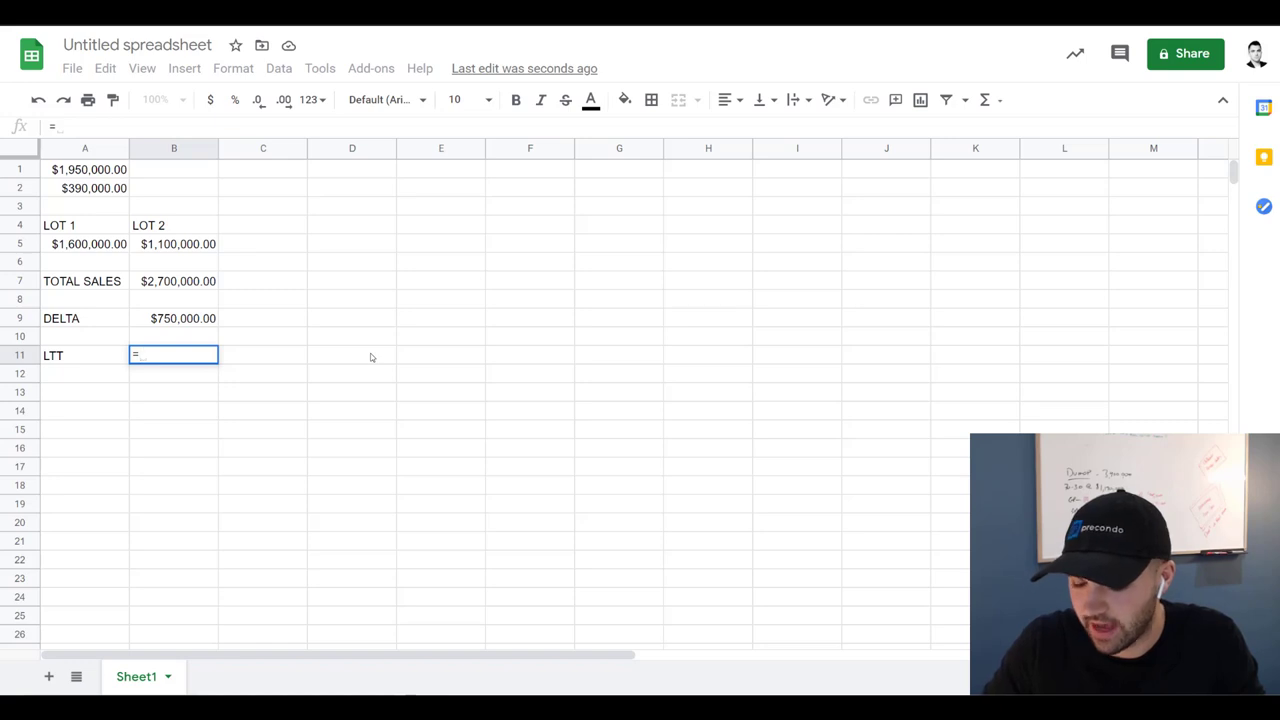
{"action": "key", "text": "ctrl+Up"}
{"action": "key", "text": "ctrl+Up"}
{"action": "key", "text": "ctrl+Up"}
{"action": "key", "text": "ctrl+Up"}
{"action": "key", "text": "ctrl+Up"}
{"action": "key", "text": "Left"}
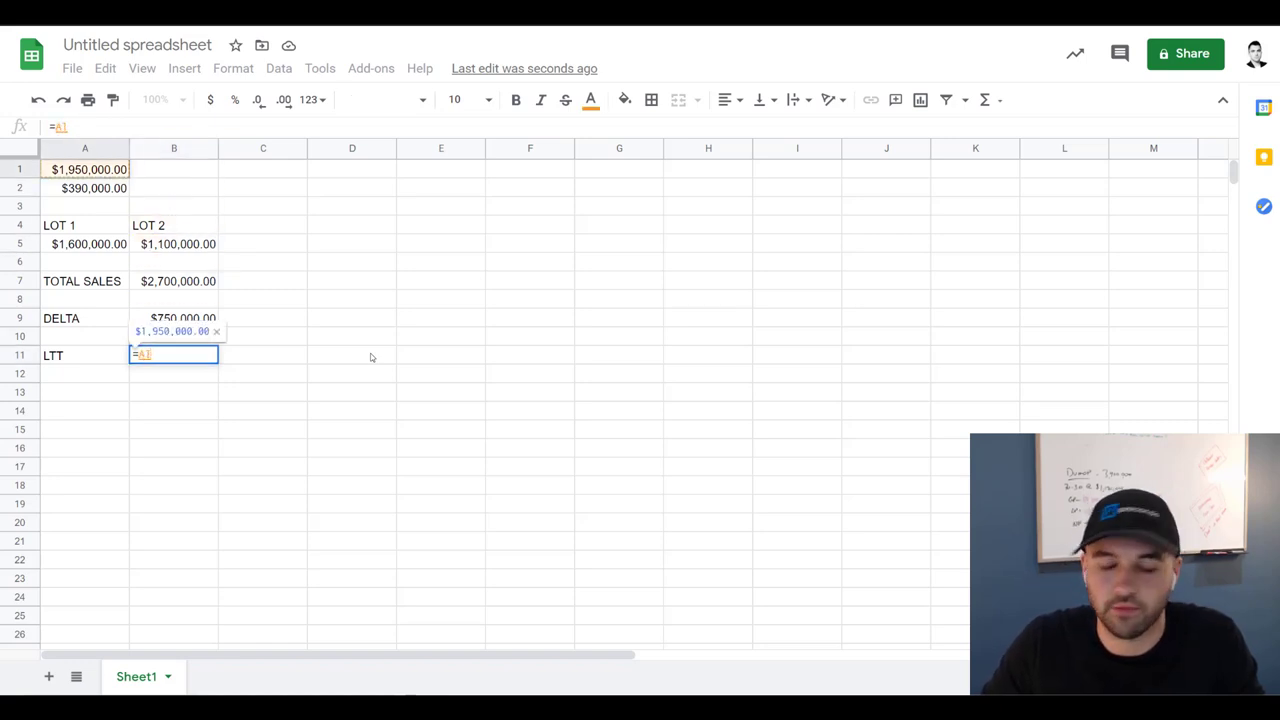
{"action": "type", "text": "*.04"}
{"action": "key", "text": "Return"}
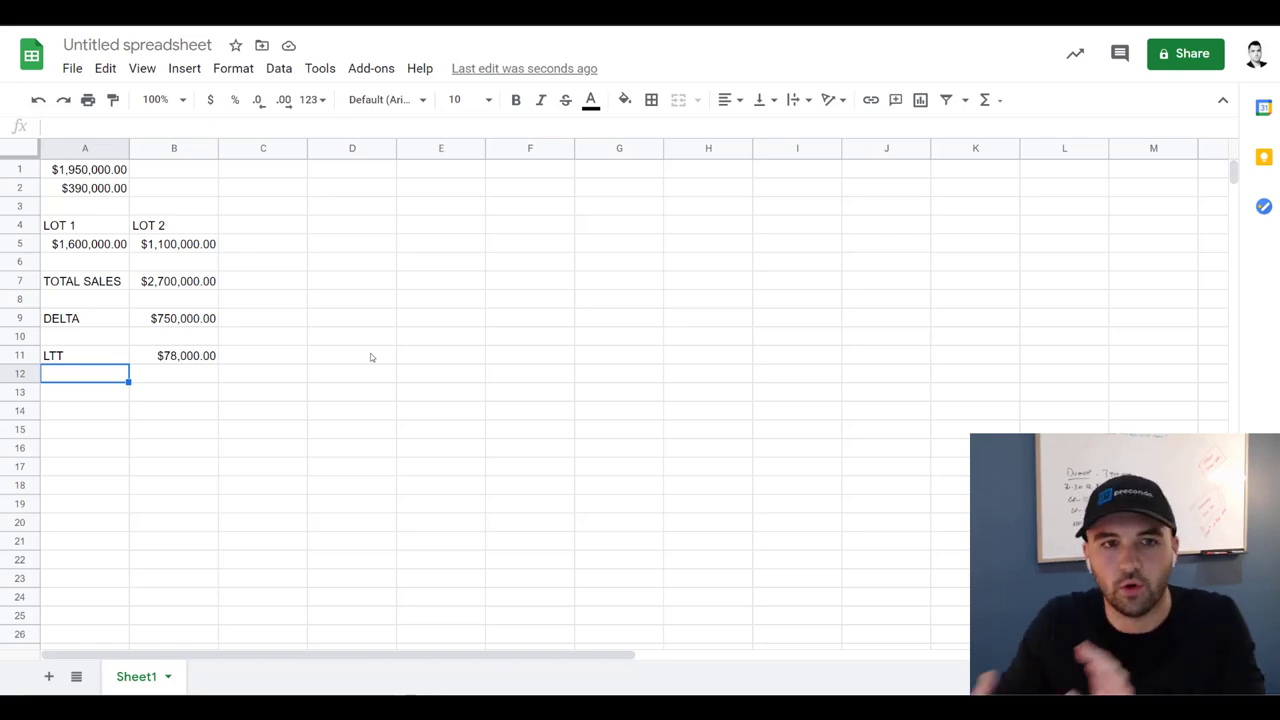
Step: Add a LEGAL cost row in row 12 with 4000 in cell B12, formatted as currency
{"action": "type", "text": "LEGAL"}
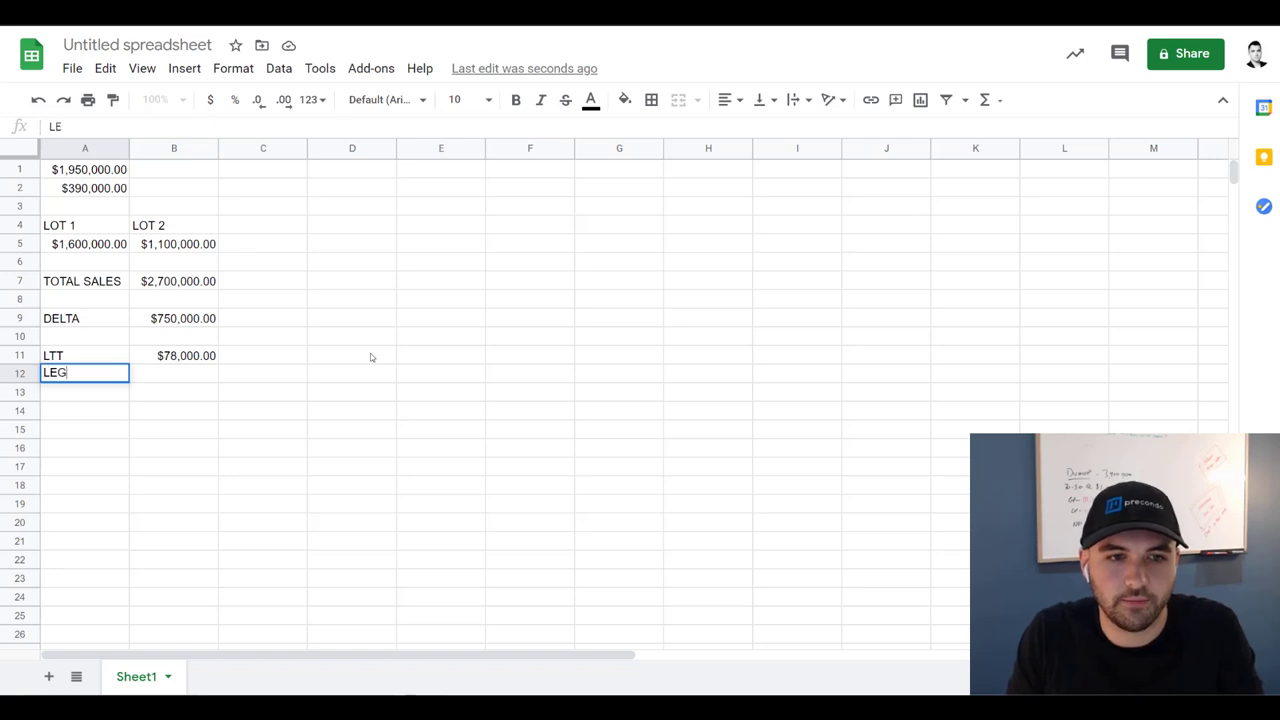
{"action": "key", "text": "Tab"}
{"action": "type", "text": "4000"}
{"action": "key", "text": "Return"}
{"action": "key", "text": "Up"}
{"action": "key", "text": "Right"}
{"action": "key", "text": "ctrl+shift+4"}
{"action": "key", "text": "Return"}
{"action": "key", "text": "Tab"}
{"action": "key", "text": "Return"}
{"action": "key", "text": "Left"}
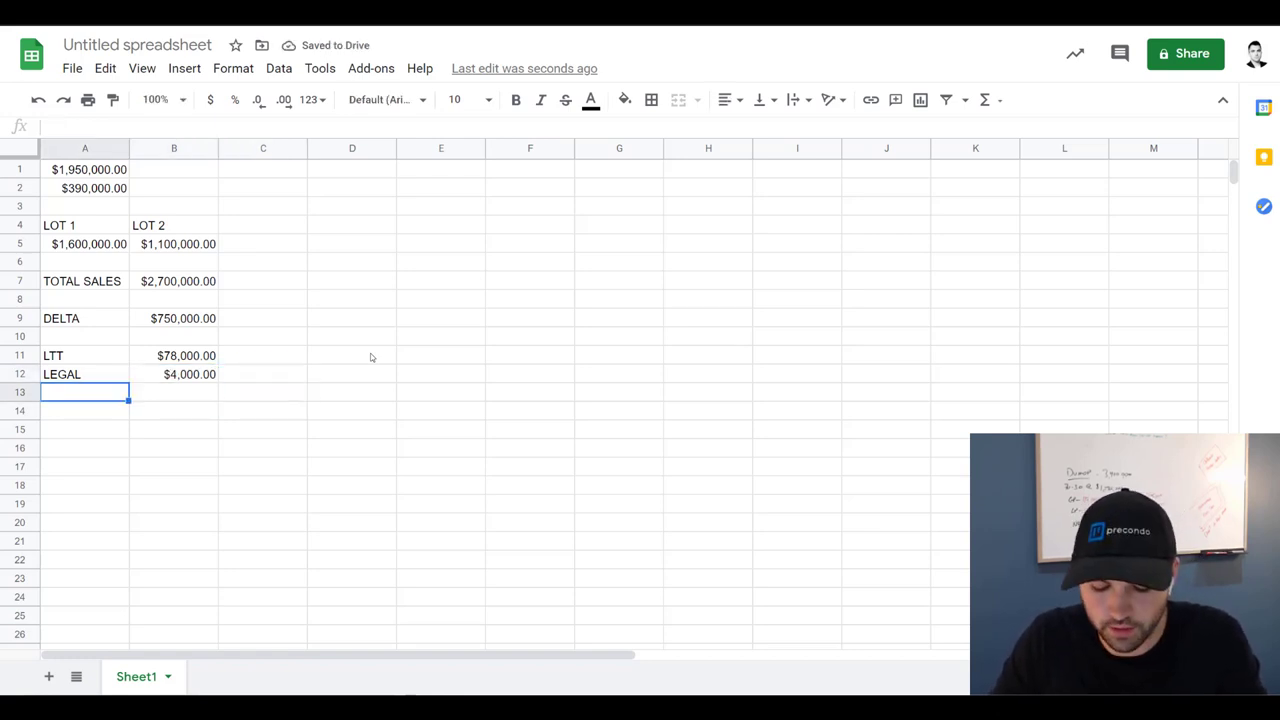
Step: Add a FULL COMMISH row in row 13 that calculates 5% of total sales with =B7*.05
{"action": "type", "text": "FULL COMMISH"}
{"action": "key", "text": "Tab"}
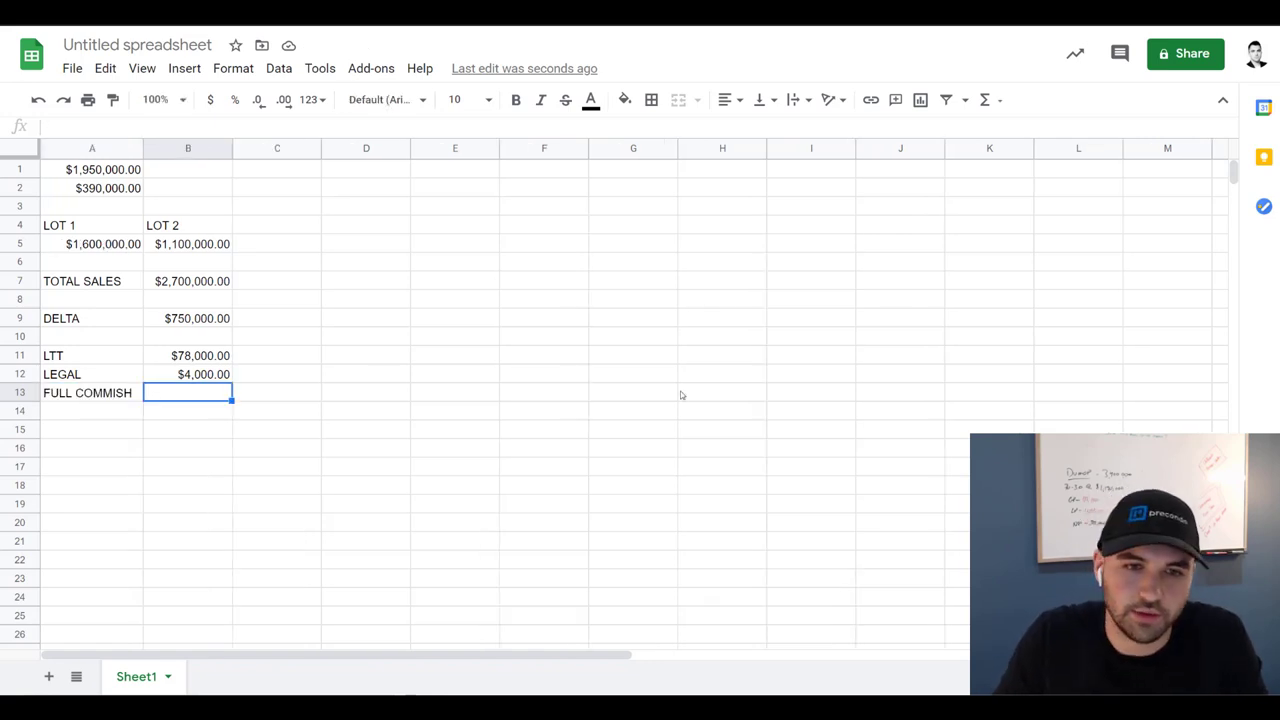
{"action": "type", "text": "="}
{"action": "key", "text": "Up"}
{"action": "key", "text": "Up"}
{"action": "key", "text": "Up"}
{"action": "key", "text": "Up"}
{"action": "key", "text": "Up"}
{"action": "key", "text": "Up"}
{"action": "type", "text": "*"}
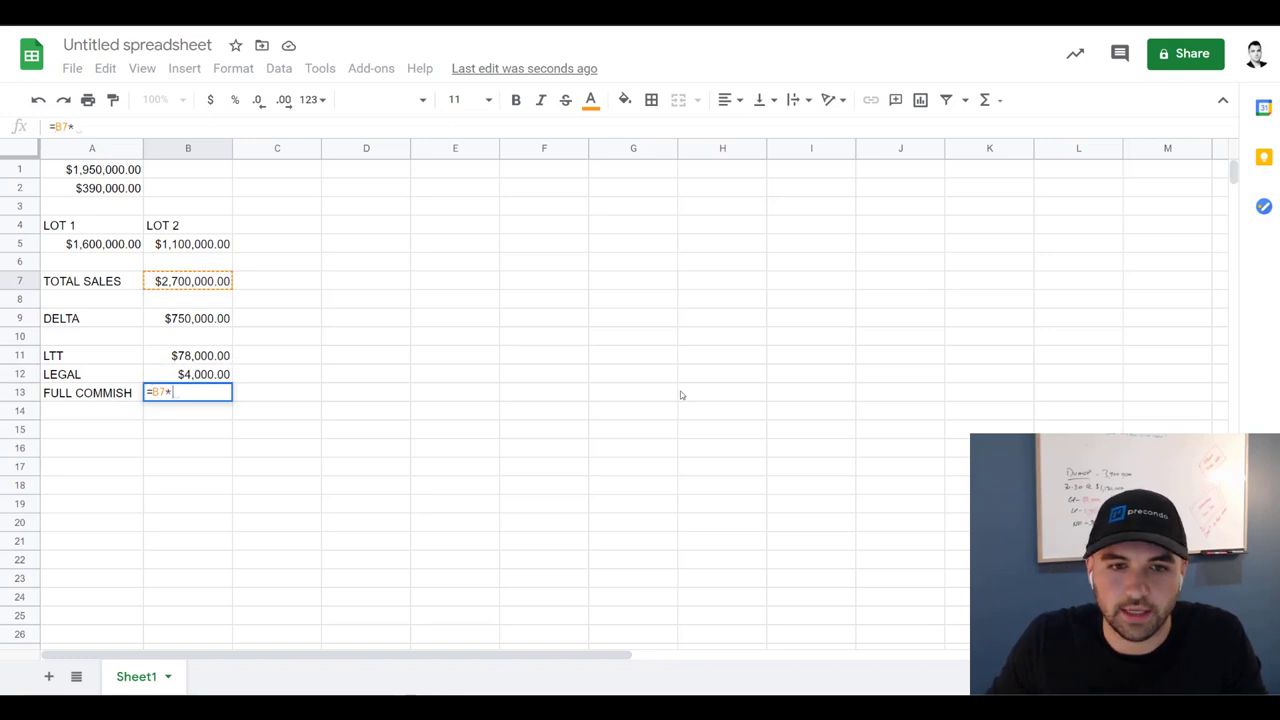
{"action": "type", "text": ".05"}
{"action": "key", "text": "Return"}
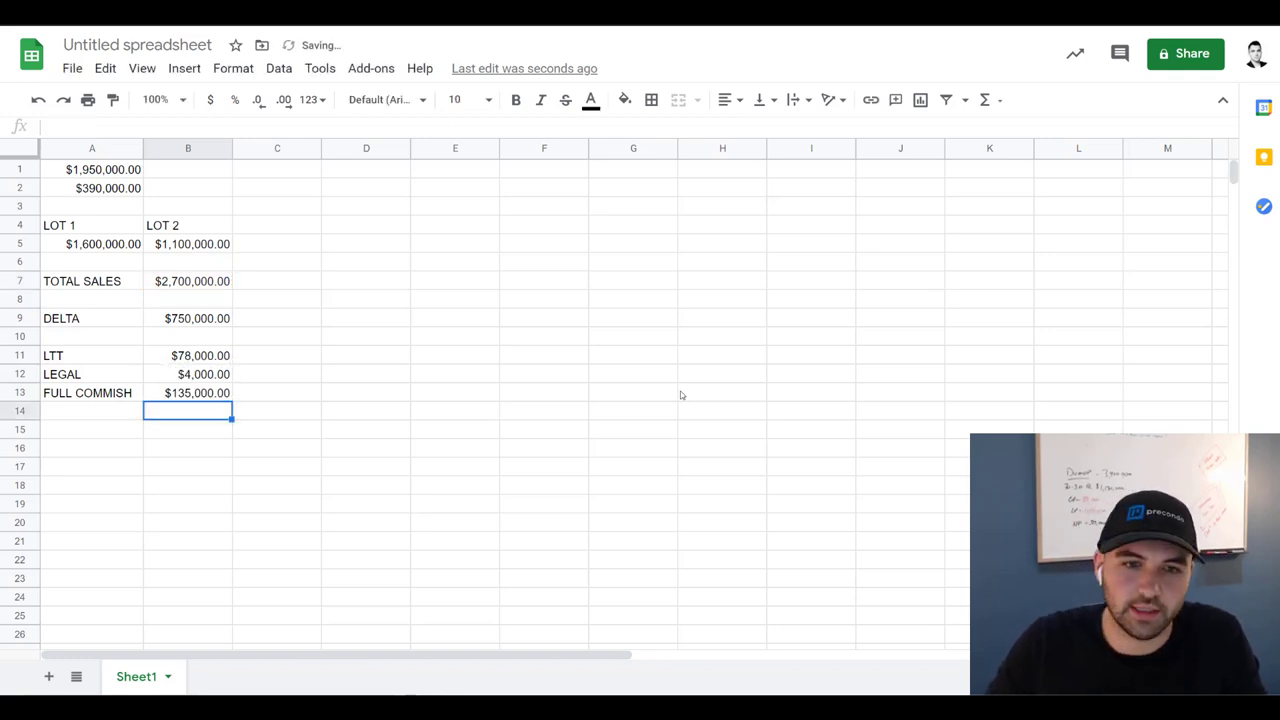
Step: Add a LOT SEVERANCE row in row 14 with 100000 in cell B14, formatted as currency
{"action": "key", "text": "Left"}
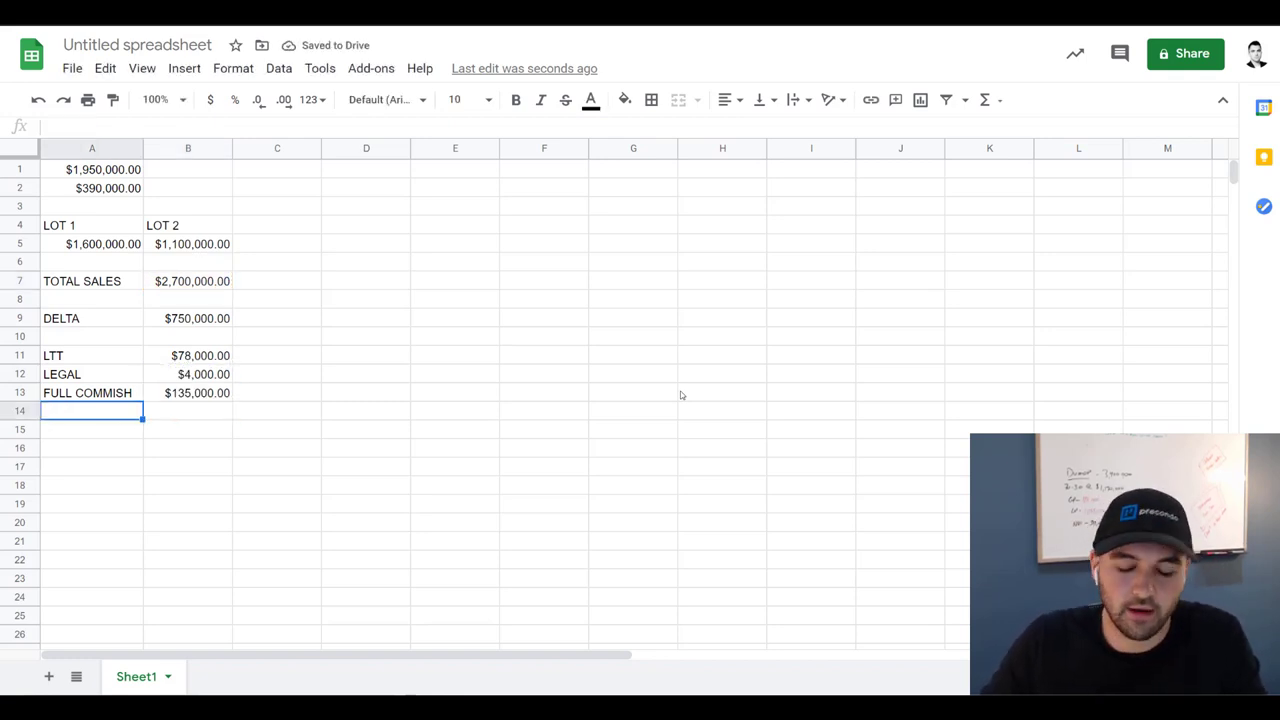
{"action": "type", "text": "LOT SEVERANCE"}
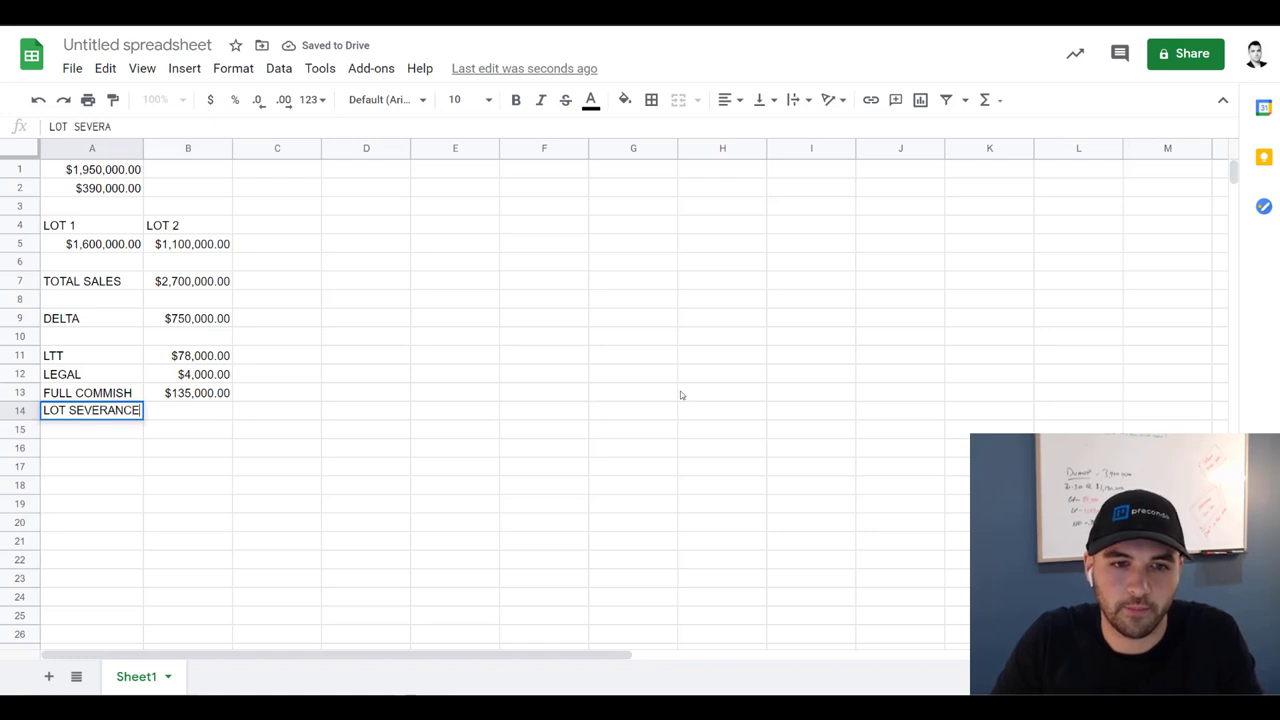
{"action": "key", "text": "Tab"}
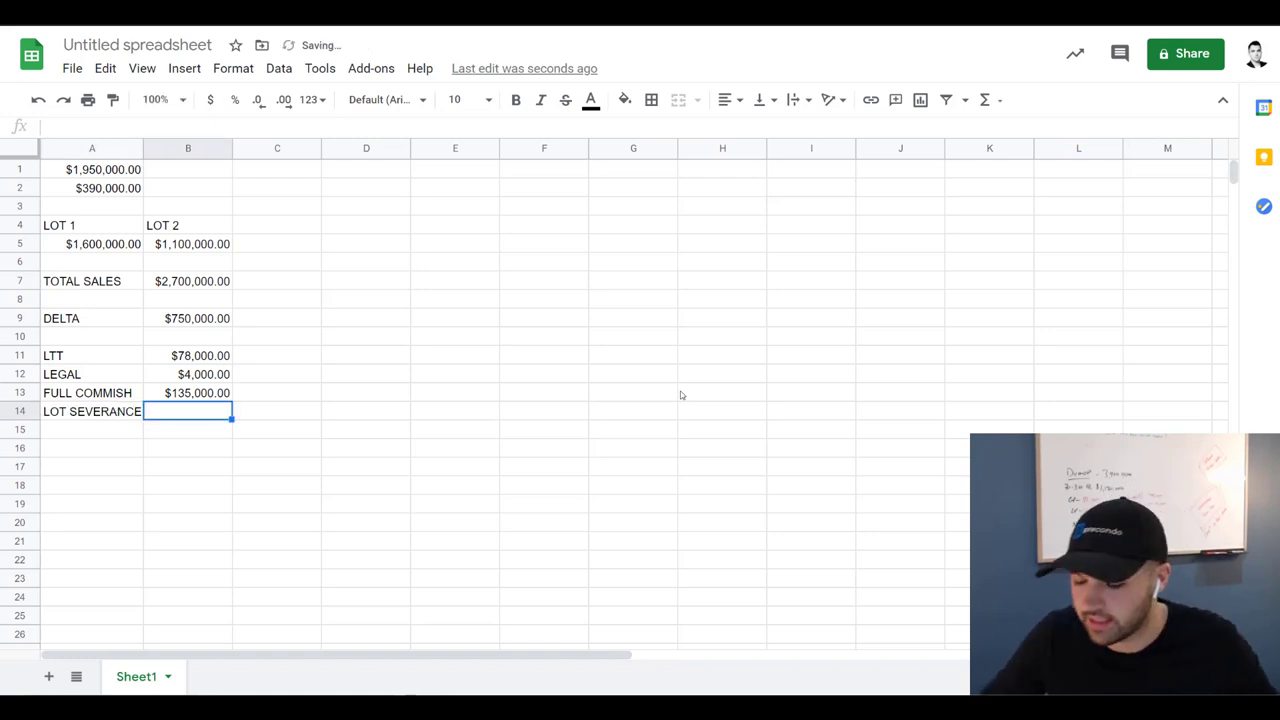
{"action": "type", "text": "1000"}
{"action": "key", "text": "BackSpace"}
{"action": "type", "text": "000"}
{"action": "key", "text": "Return"}
{"action": "key", "text": "Up"}
{"action": "key", "text": "Right"}
{"action": "key", "text": "ctrl+shift+4"}
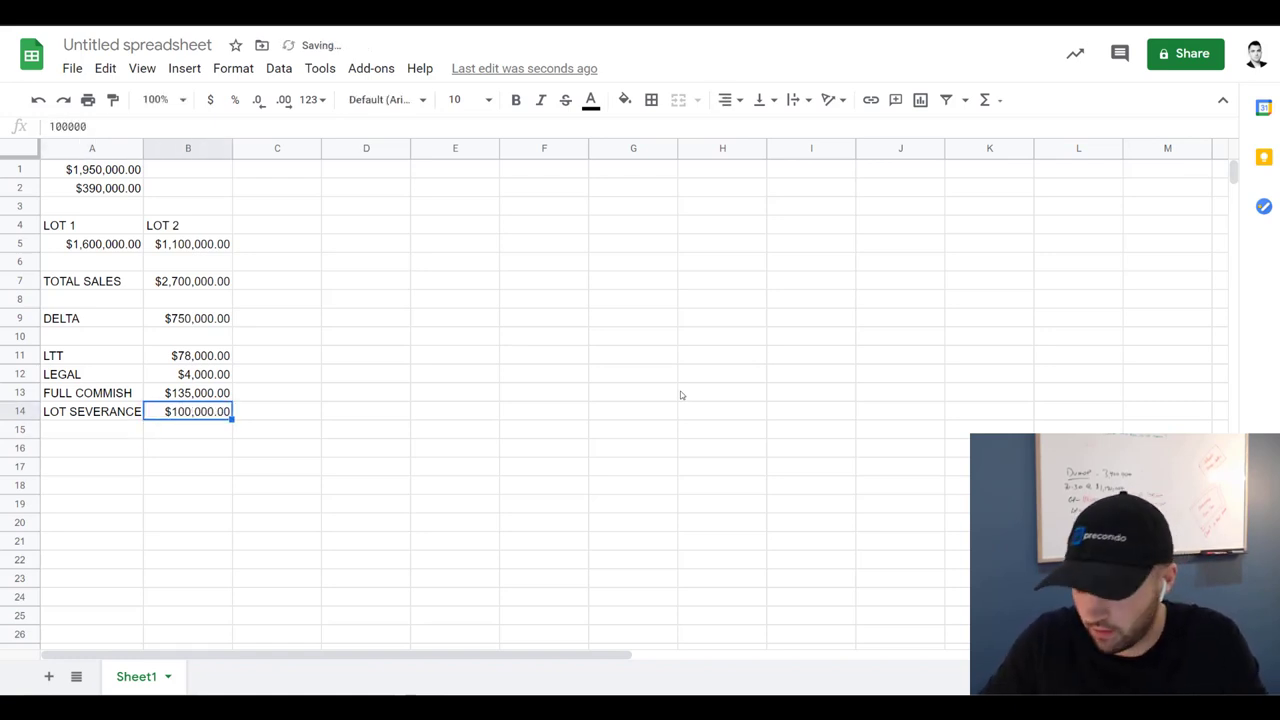
Step: Add a TOTAL row in row 15 that sums the four cost amounts with =SUM(B11:B14)
{"action": "key", "text": "Down"}
{"action": "key", "text": "Left"}
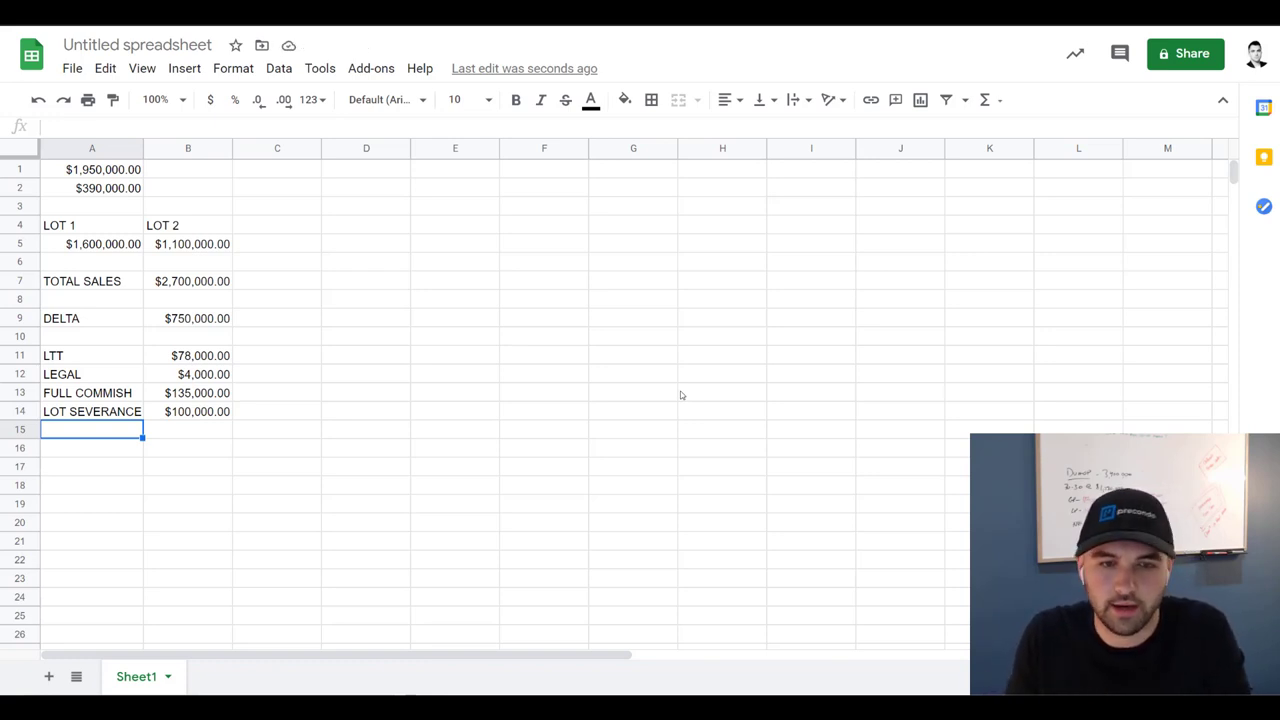
{"action": "type", "text": "TOTAL"}
{"action": "key", "text": "Tab"}
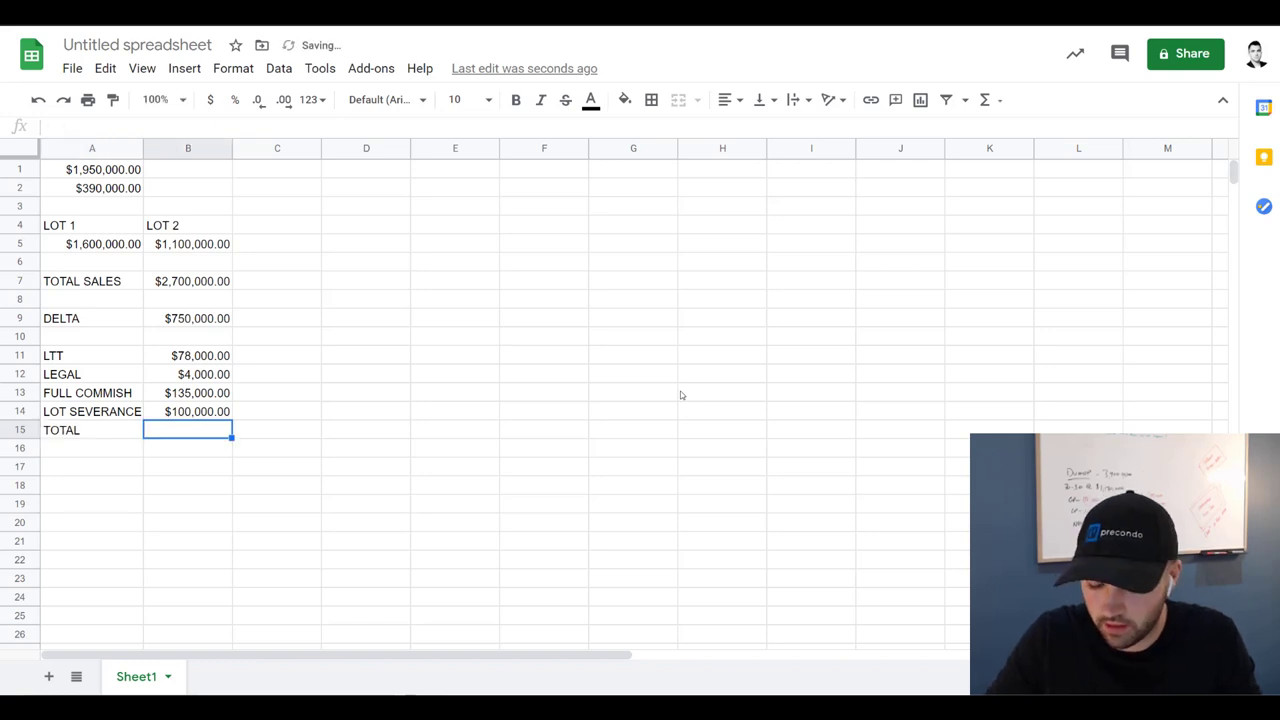
{"action": "type", "text": "=SUM"}
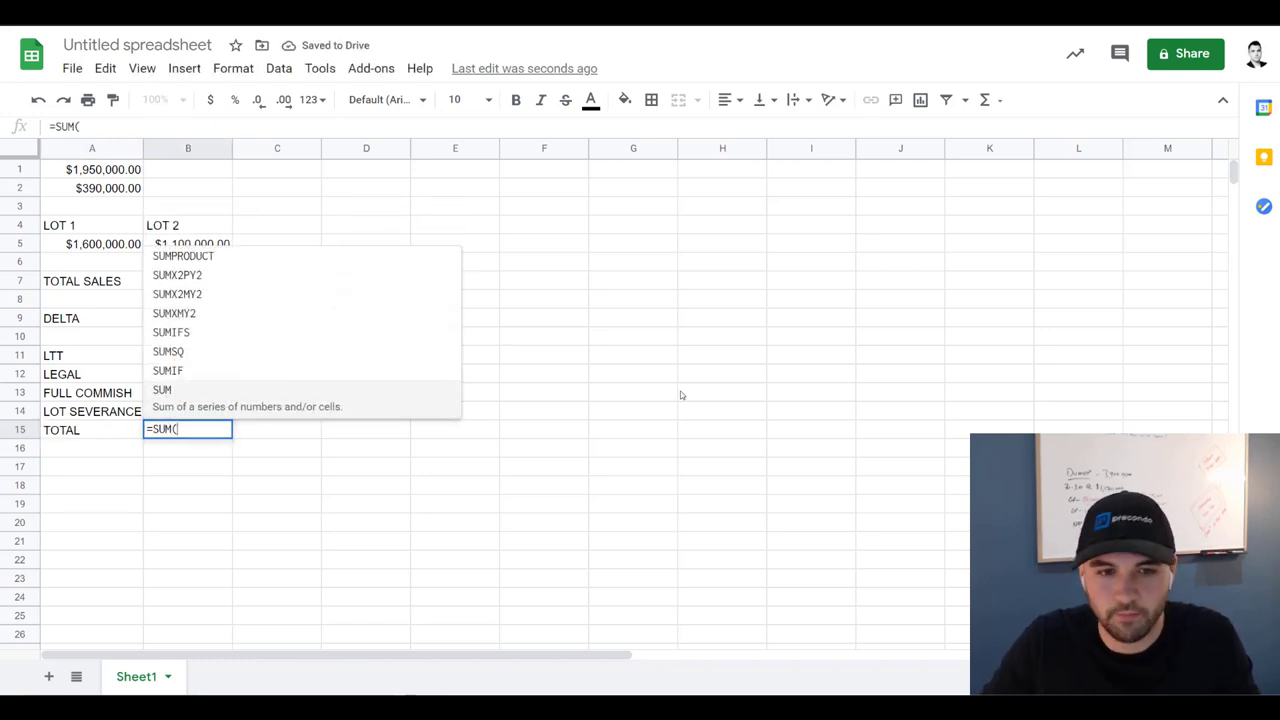
{"action": "type", "text": "("}
{"action": "key", "text": "Up"}
{"action": "key", "text": "Up"}
{"action": "key", "text": "Up"}
{"action": "key", "text": "Up"}
{"action": "key", "text": "shift+Down"}
{"action": "key", "text": "shift+Down"}
{"action": "key", "text": "shift+Down"}
{"action": "key", "text": "Return"}
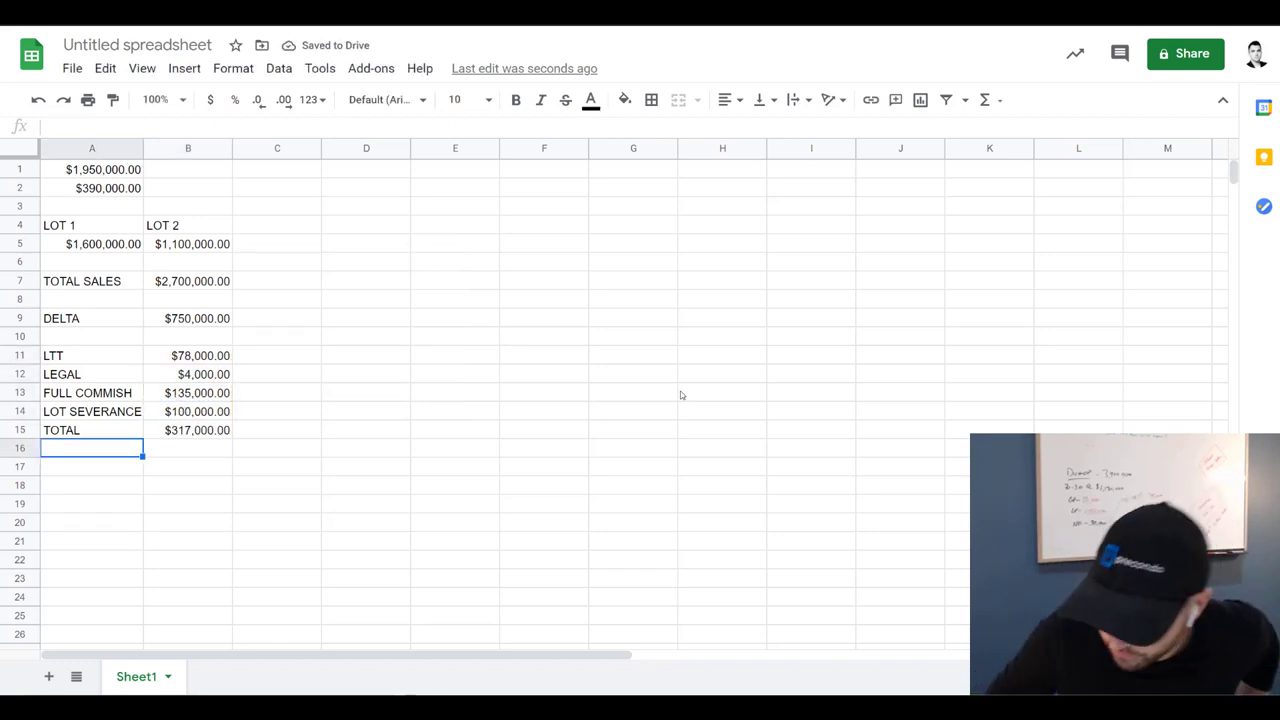
Step: Add a NET row in row 17 that subtracts the total costs from the delta with =B9-B15
{"action": "key", "text": "Down"}
{"action": "type", "text": "NET"}
{"action": "key", "text": "Tab"}
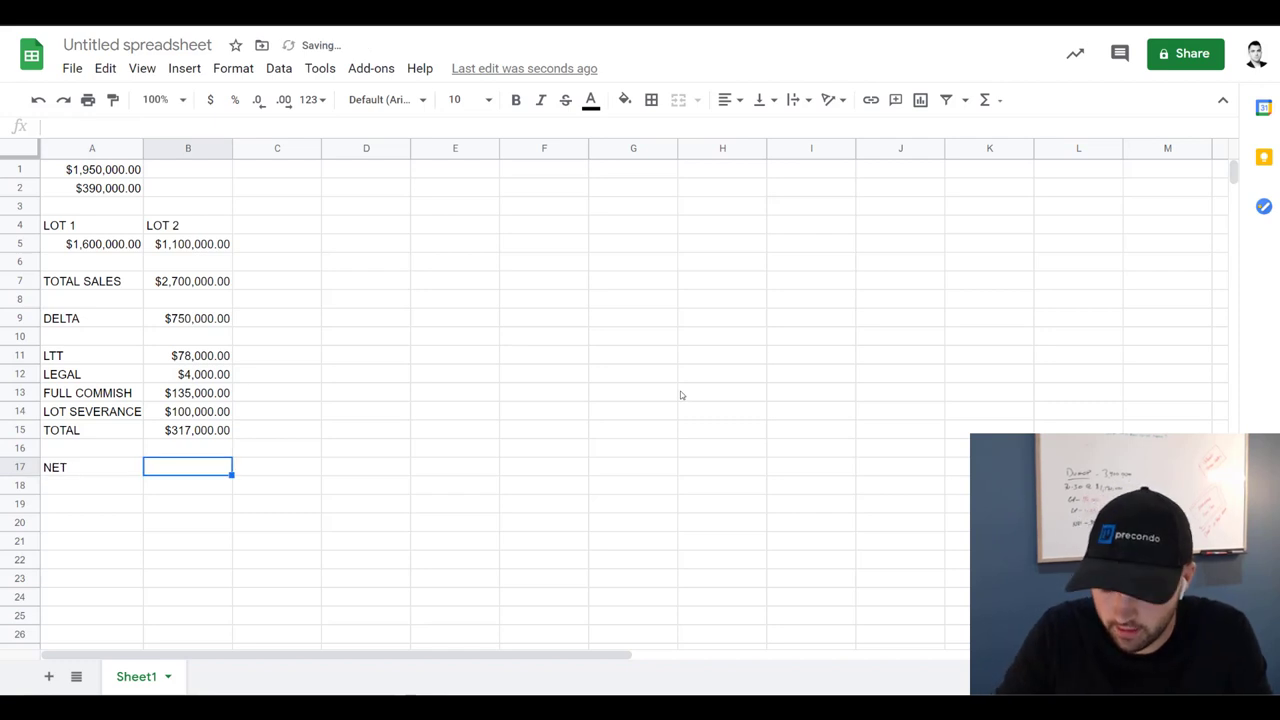
{"action": "type", "text": "="}
{"action": "key", "text": "Up"}
{"action": "key", "text": "Up"}
{"action": "key", "text": "Up"}
{"action": "key", "text": "Down"}
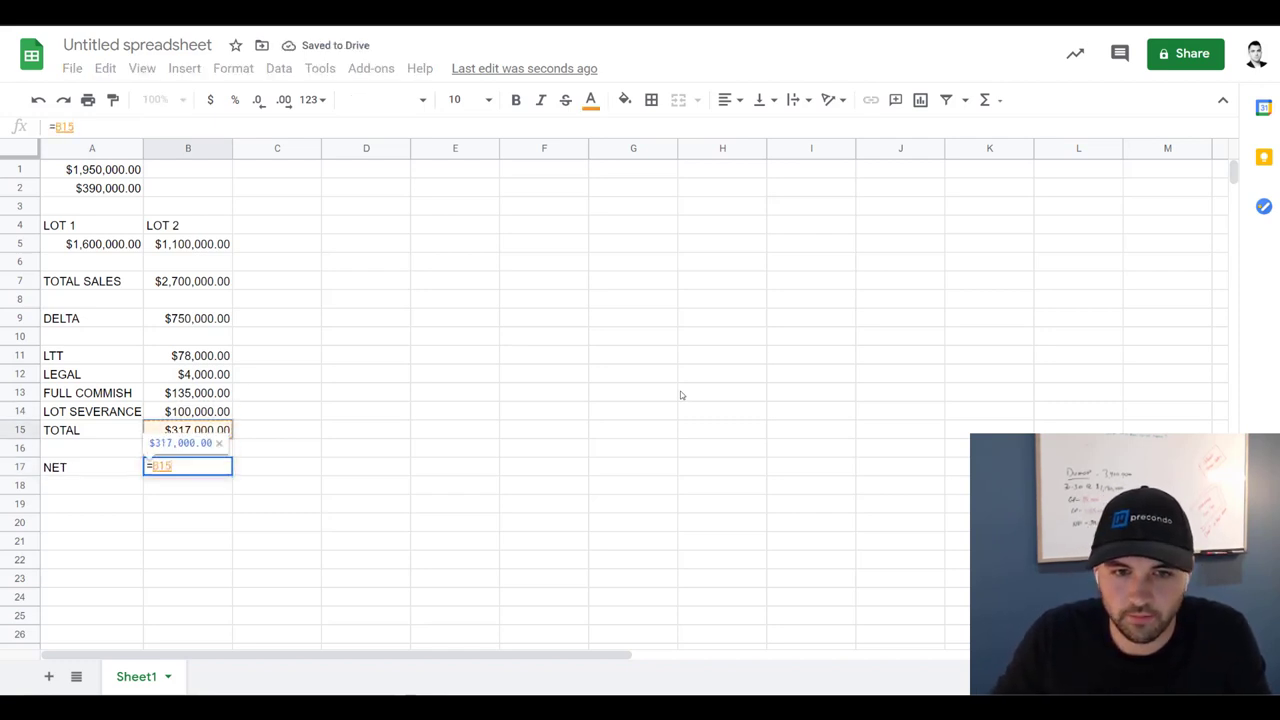
{"action": "key", "text": "Up"}
{"action": "key", "text": "Up"}
{"action": "key", "text": "Up"}
{"action": "key", "text": "Up"}
{"action": "key", "text": "Up"}
{"action": "key", "text": "Up"}
{"action": "type", "text": "-"}
{"action": "key", "text": "Down"}
{"action": "key", "text": "Down"}
{"action": "key", "text": "Down"}
{"action": "key", "text": "Down"}
{"action": "key", "text": "Up"}
{"action": "key", "text": "Up"}
{"action": "key", "text": "Up"}
{"action": "key", "text": "Up"}
{"action": "key", "text": "Up"}
{"action": "key", "text": "Up"}
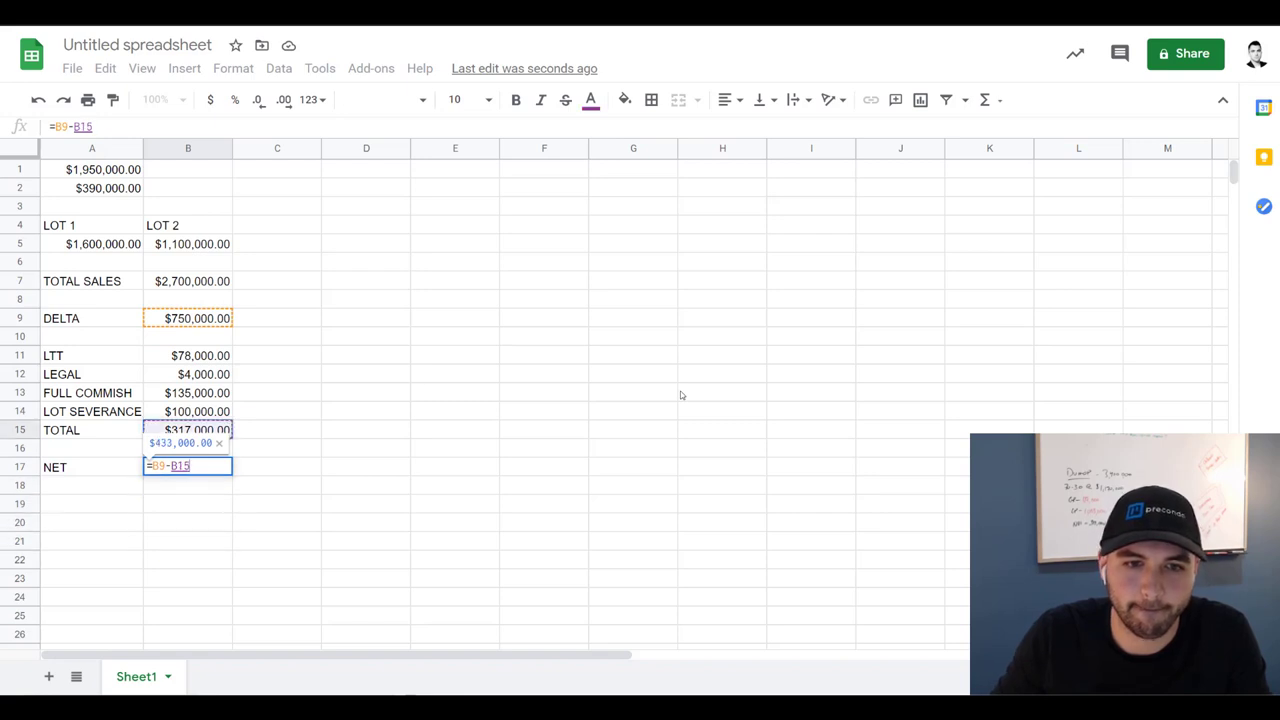
{"action": "key", "text": "Return"}
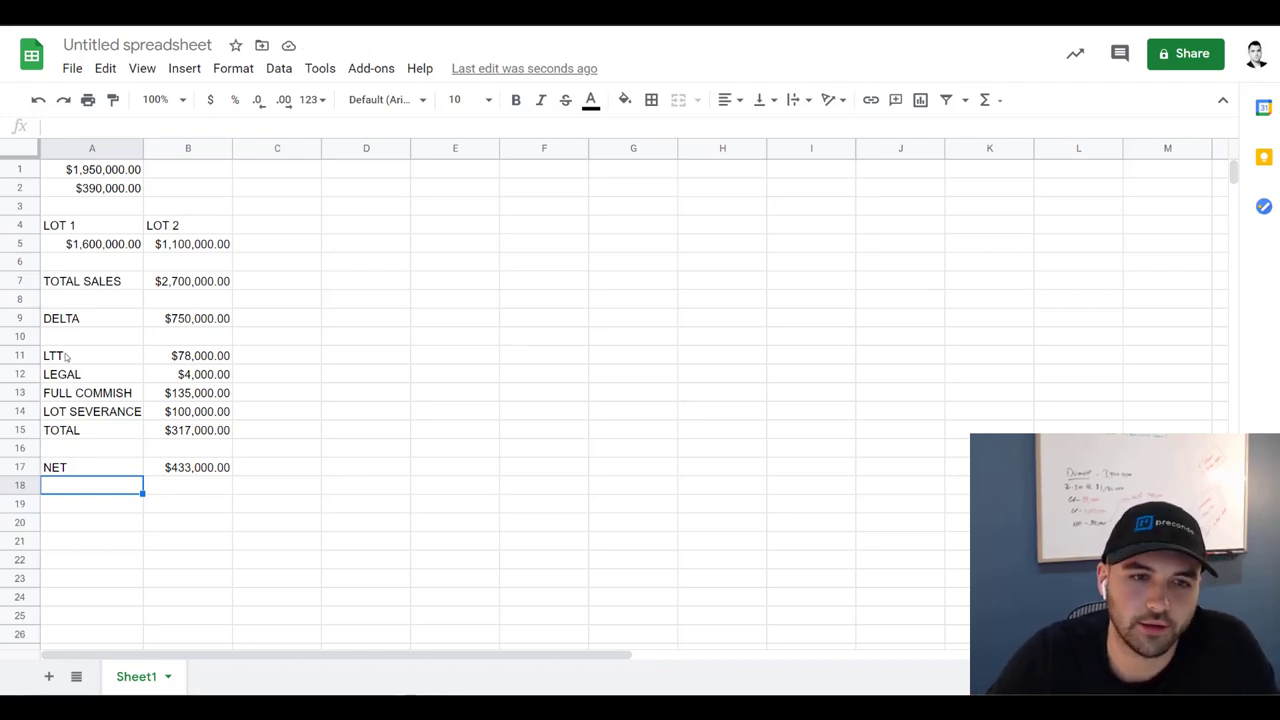
Step: Move the cost and NET block A11:B17 three rows down so that it starts in row 14
{"action": "left_click_drag", "start_coordinate": [74, 360], "coordinate": [195, 475]}
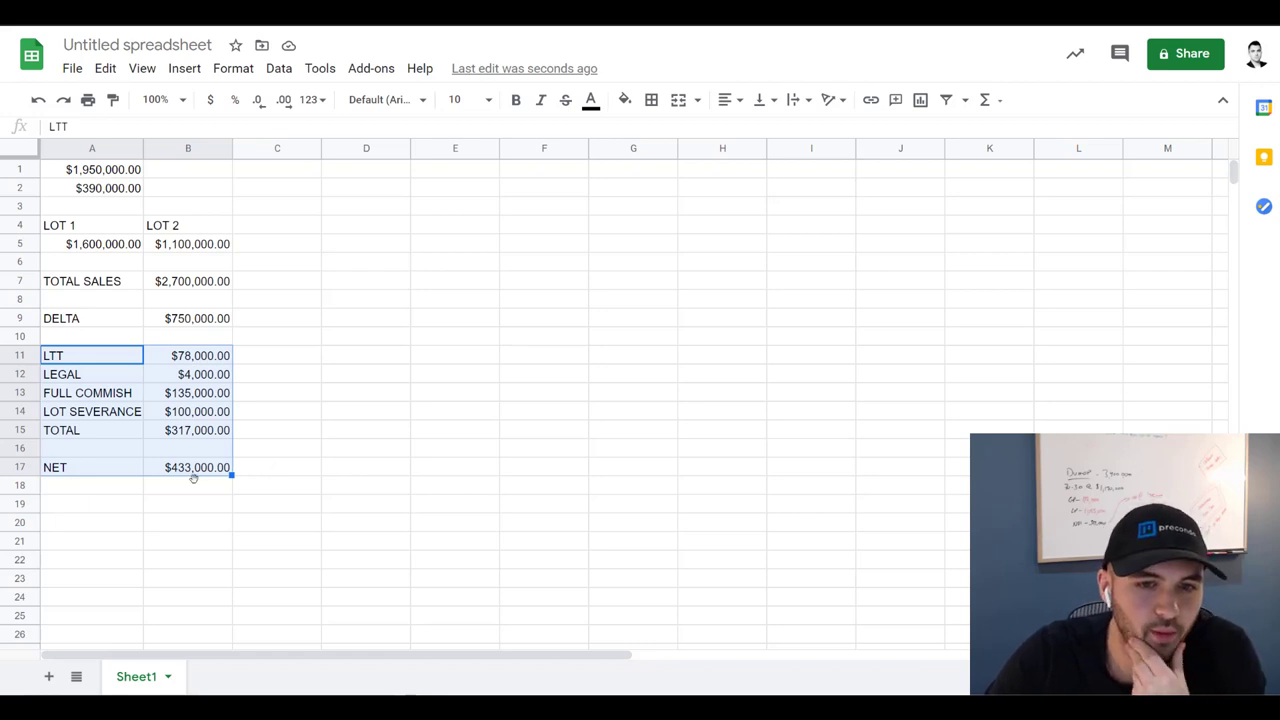
{"action": "left_click_drag", "start_coordinate": [195, 478], "coordinate": [197, 552]}
{"action": "left_click", "coordinate": [480, 525]}
Step: Label cell A11 6 MO MORTGAGE and cell A12 6 MO TAXES
{"action": "left_click", "coordinate": [90, 355]}
{"action": "type", "text": "6 M"}
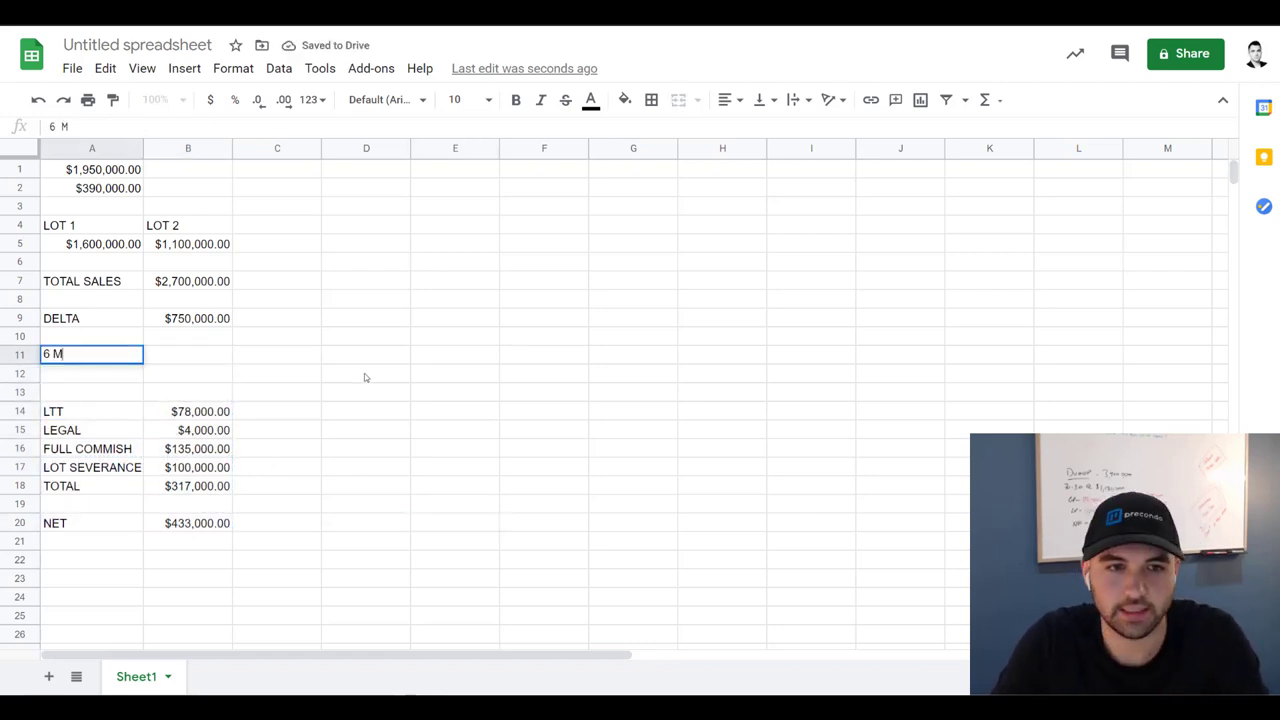
{"action": "type", "text": "O MORTGAGE"}
{"action": "key", "text": "Return"}
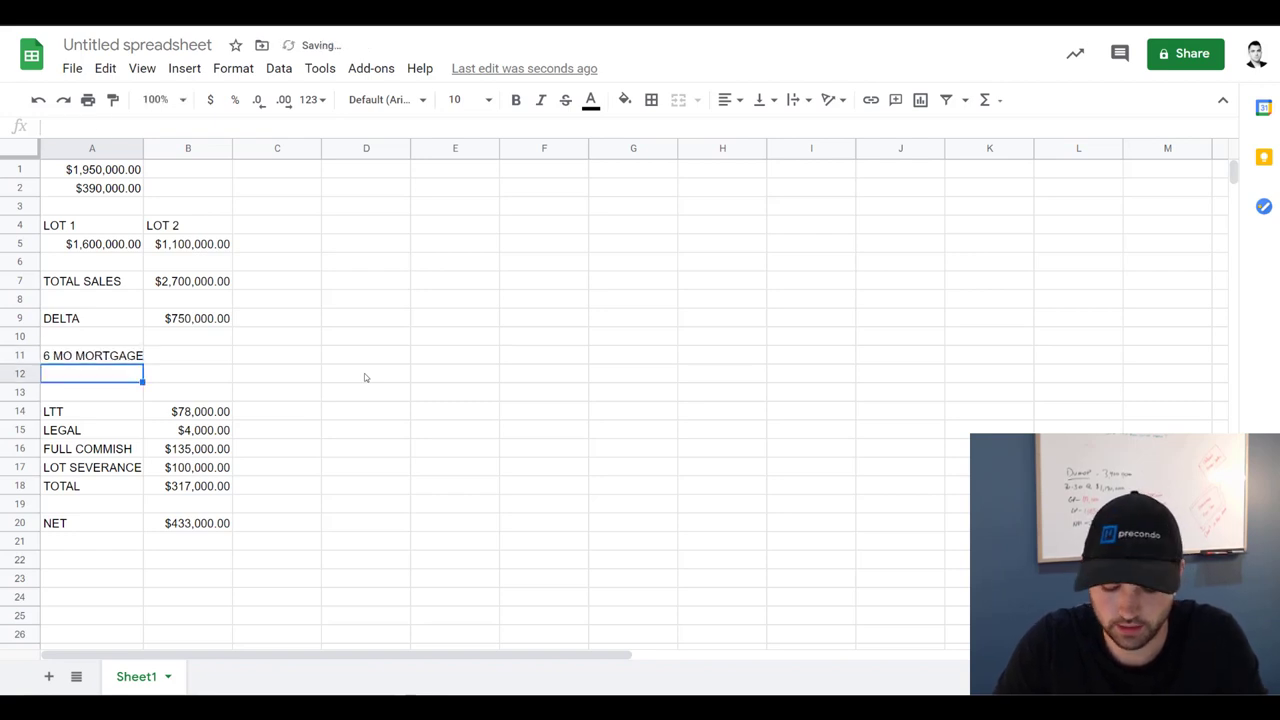
{"action": "type", "text": "6 MO TAXES"}
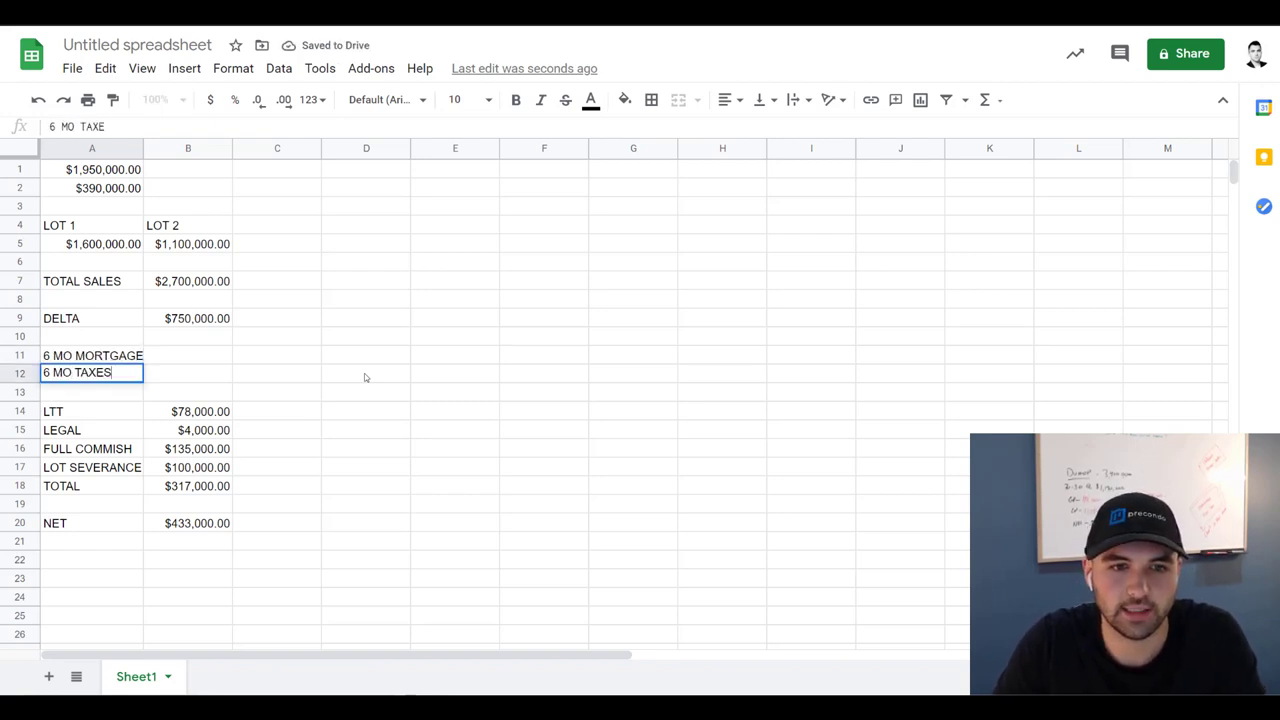
{"action": "key", "text": "Tab"}
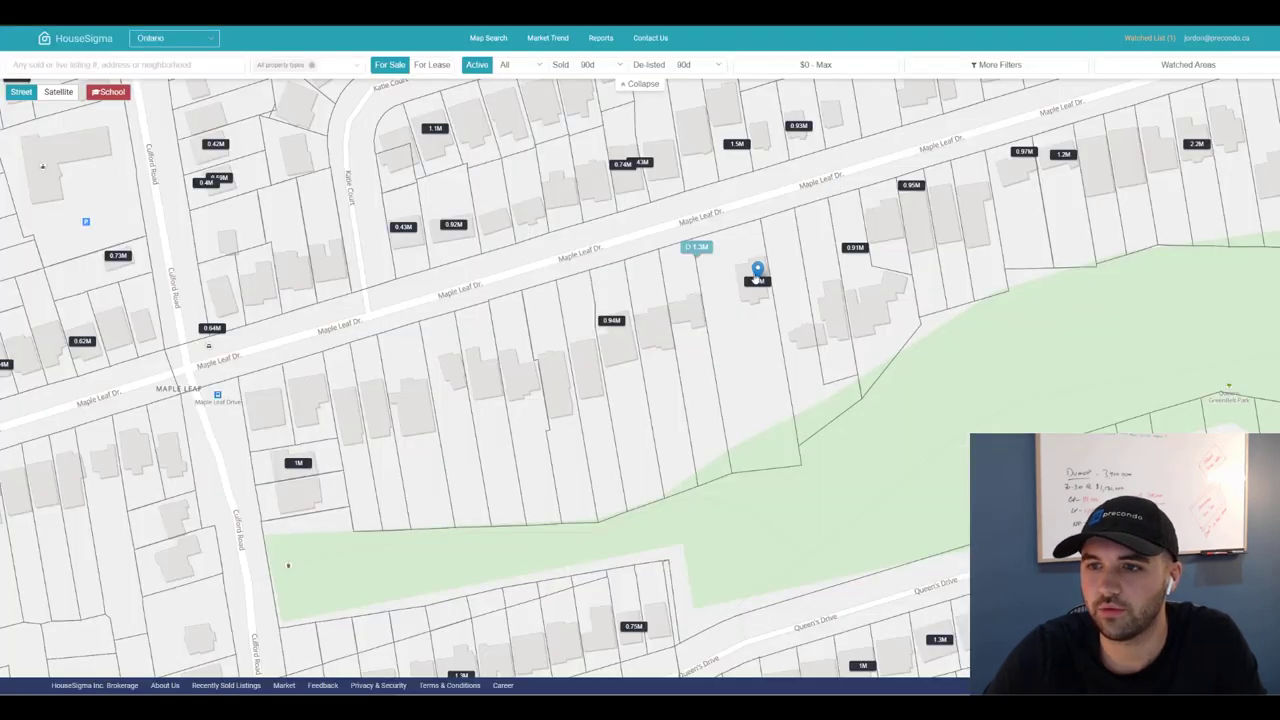
Step: Open the pinned Maple Leaf Dr listing on the HouseSigma map and search its page for the property tax
{"action": "left_click", "coordinate": [757, 278]}
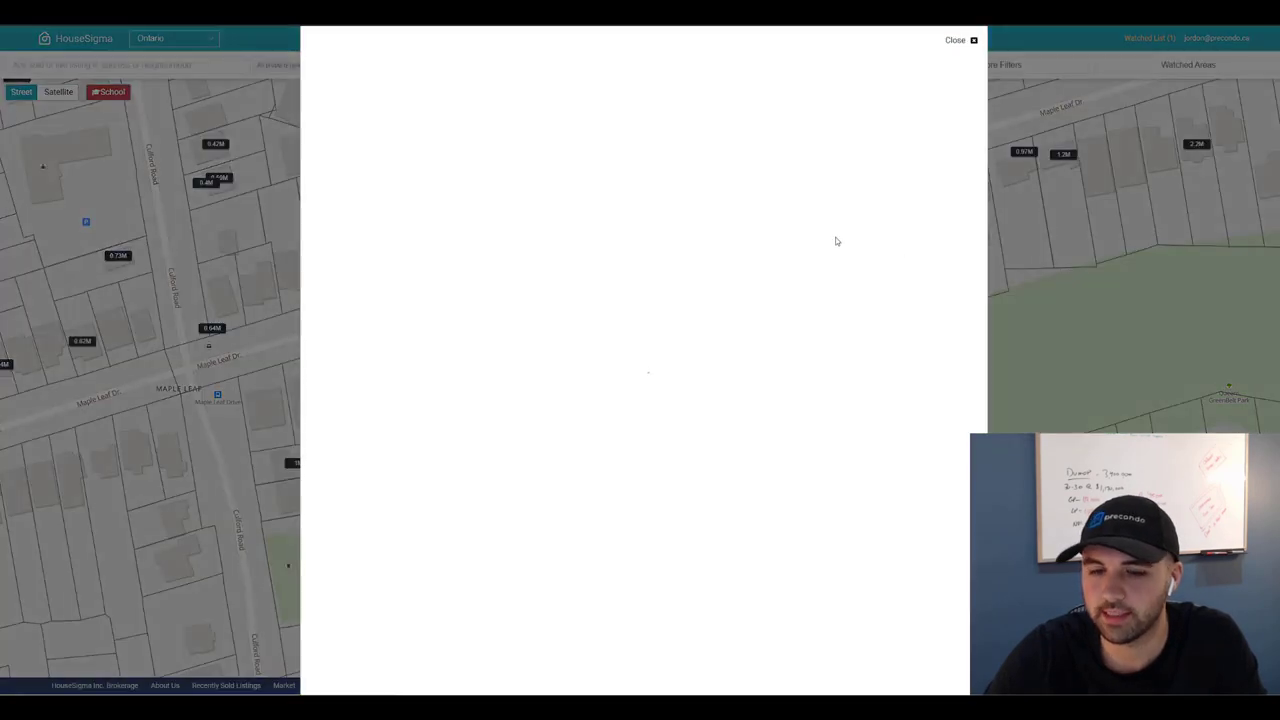
{"action": "key", "text": "ctrl+f"}
{"action": "type", "text": "tax"}
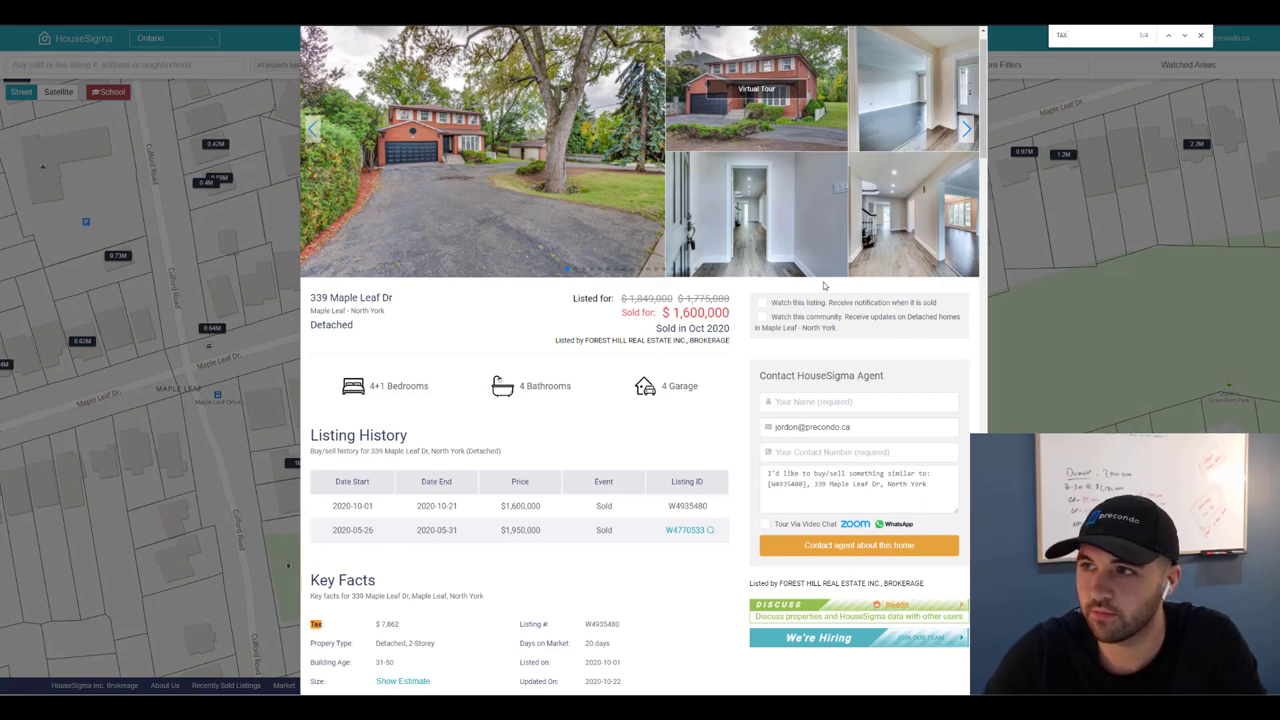
{"action": "key", "text": "Return"}
{"action": "key", "text": "Return"}
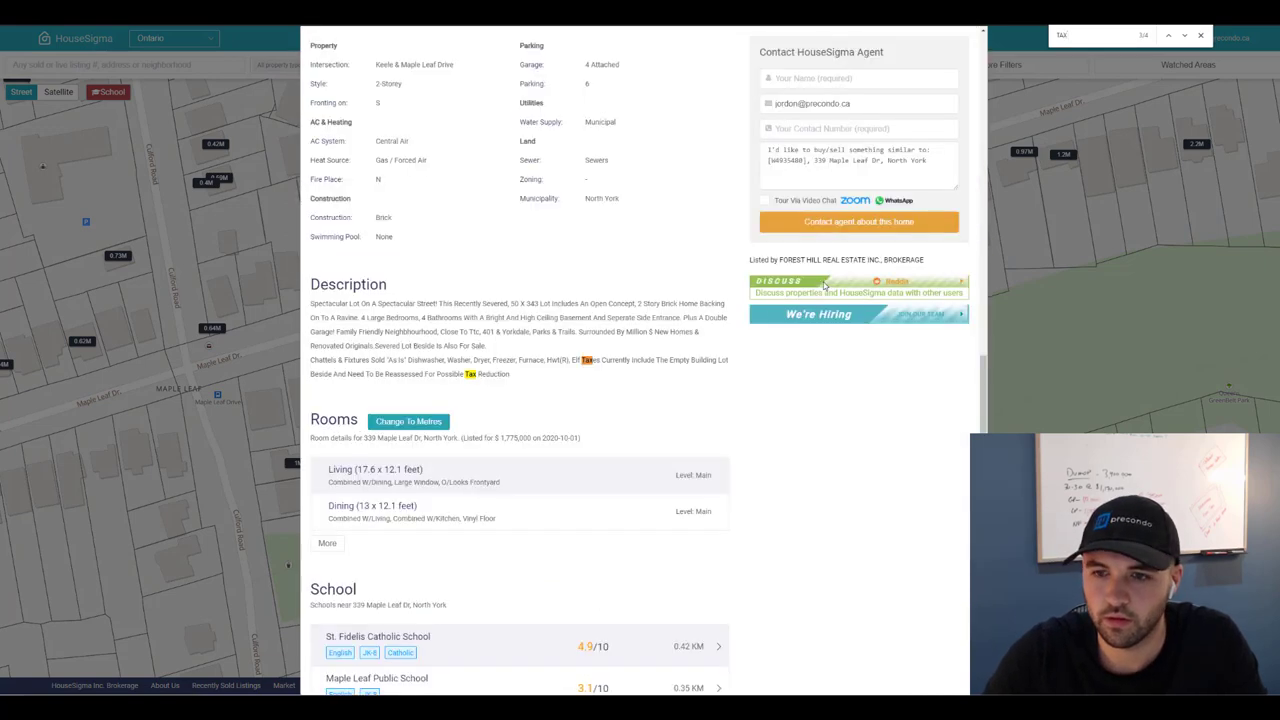
{"action": "key", "text": "Return"}
{"action": "key", "text": "Return"}
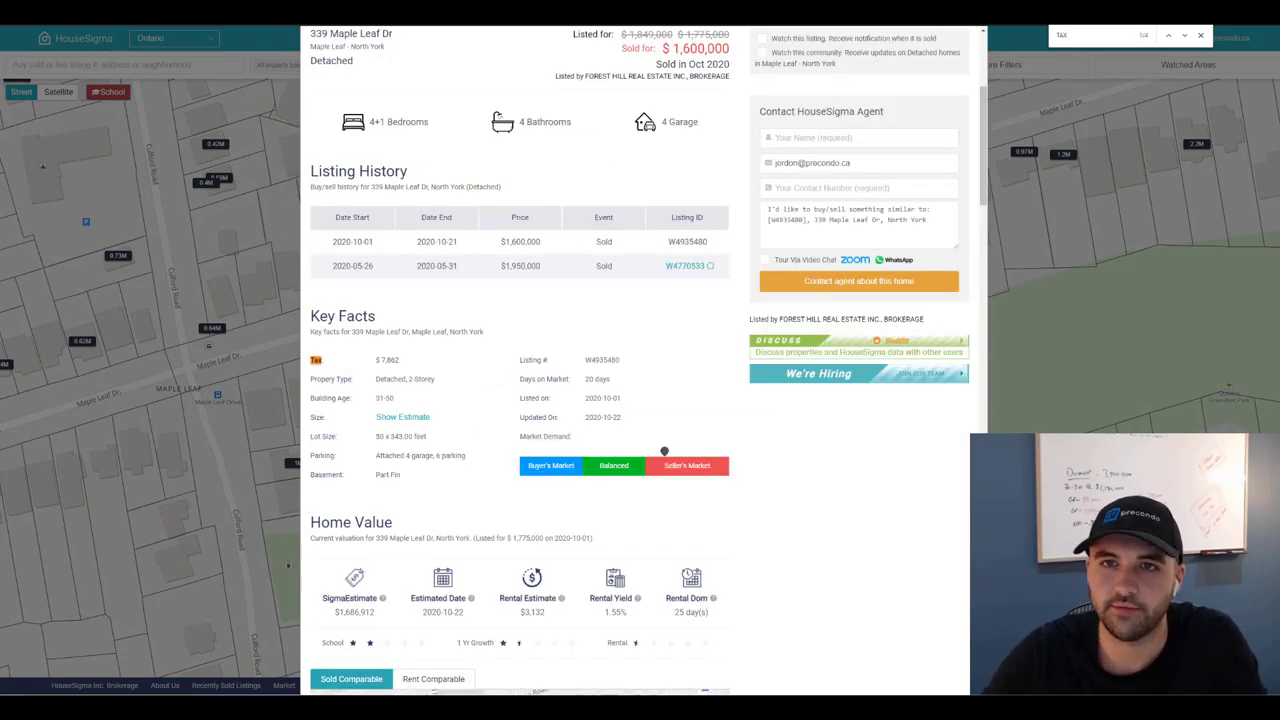
Step: Back in the Google Sheets spreadsheet, calculate the six-month taxes in cell B12 with =7900/2, formatted as currency
{"action": "key", "text": "ctrl+Tab"}
{"action": "type", "text": "=7900/2"}
{"action": "key", "text": "Return"}
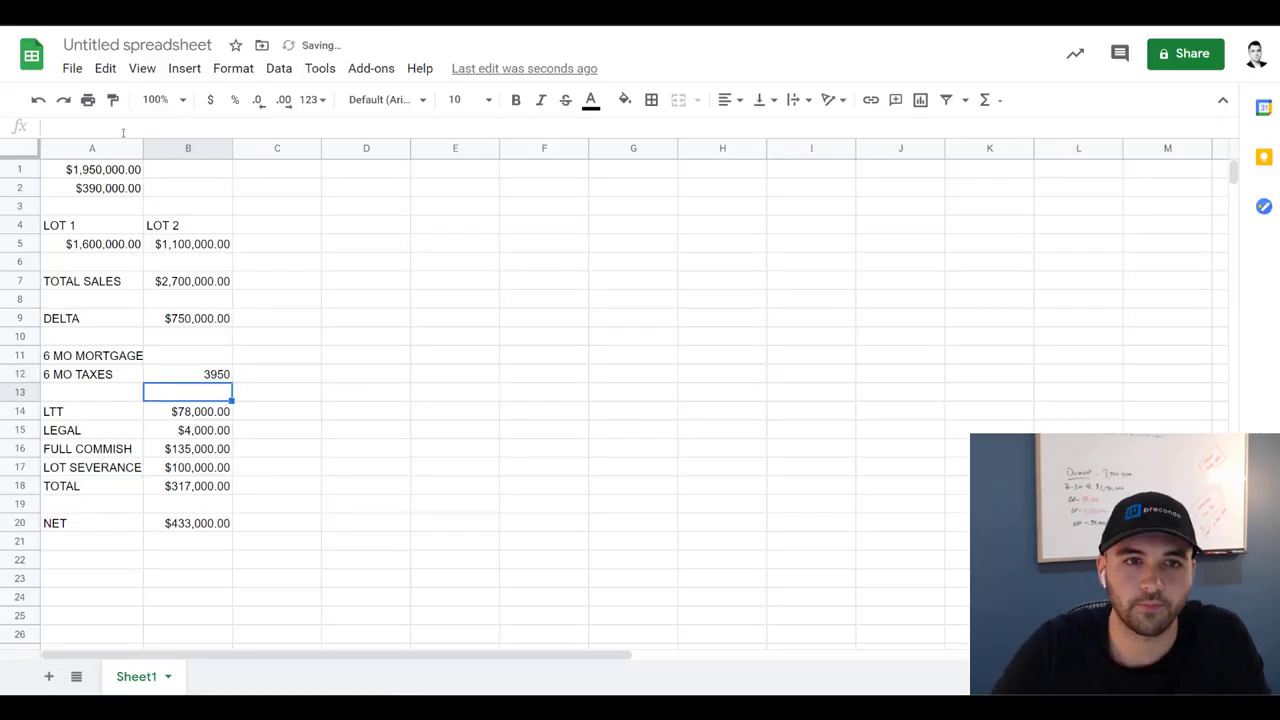
{"action": "left_click", "coordinate": [208, 338]}
{"action": "left_click", "coordinate": [207, 376]}
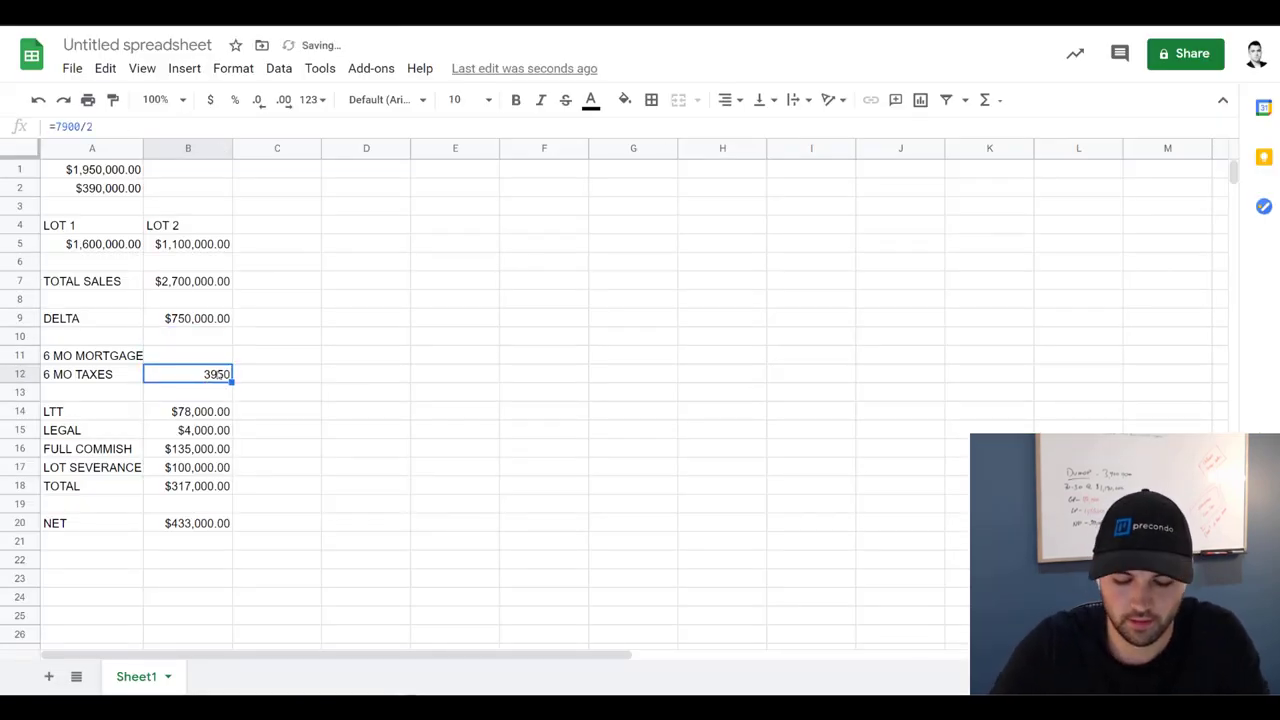
{"action": "key", "text": "ctrl+shift+4"}
Step: Calculate the six-month mortgage cost in cell B11 with =5750*6, formatted as currency
{"action": "key", "text": "Up"}
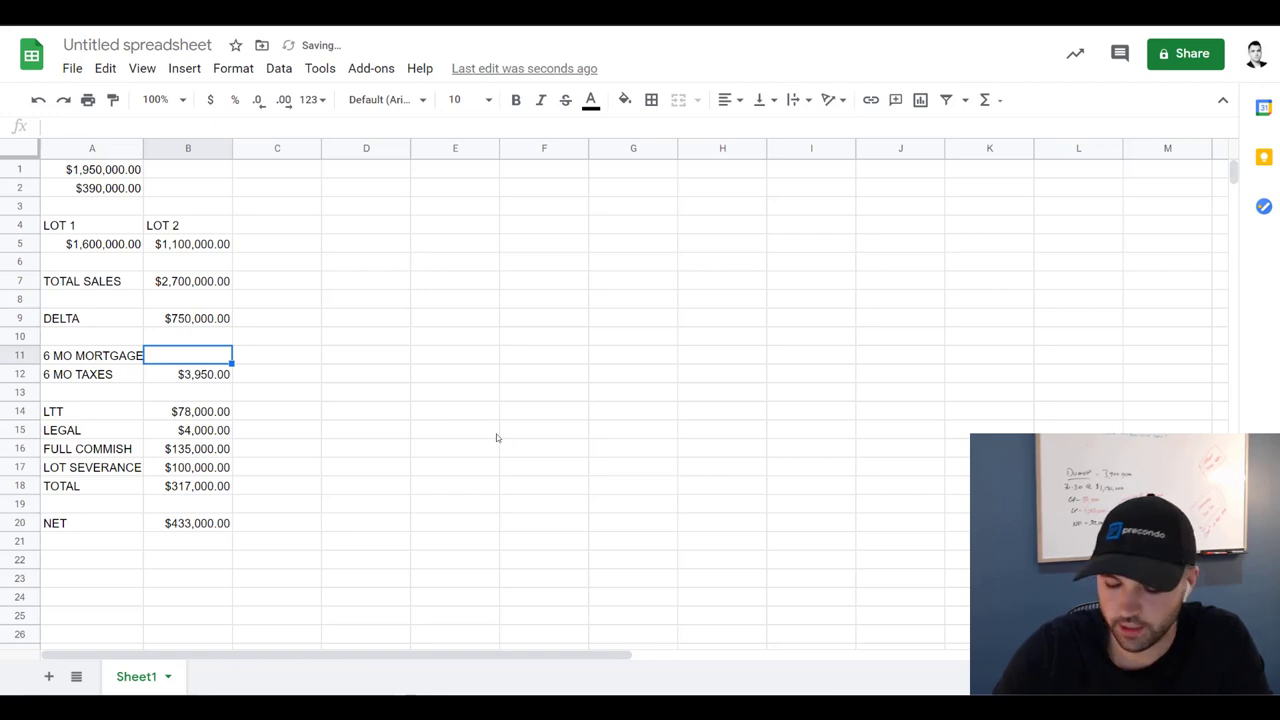
{"action": "type", "text": "=5"}
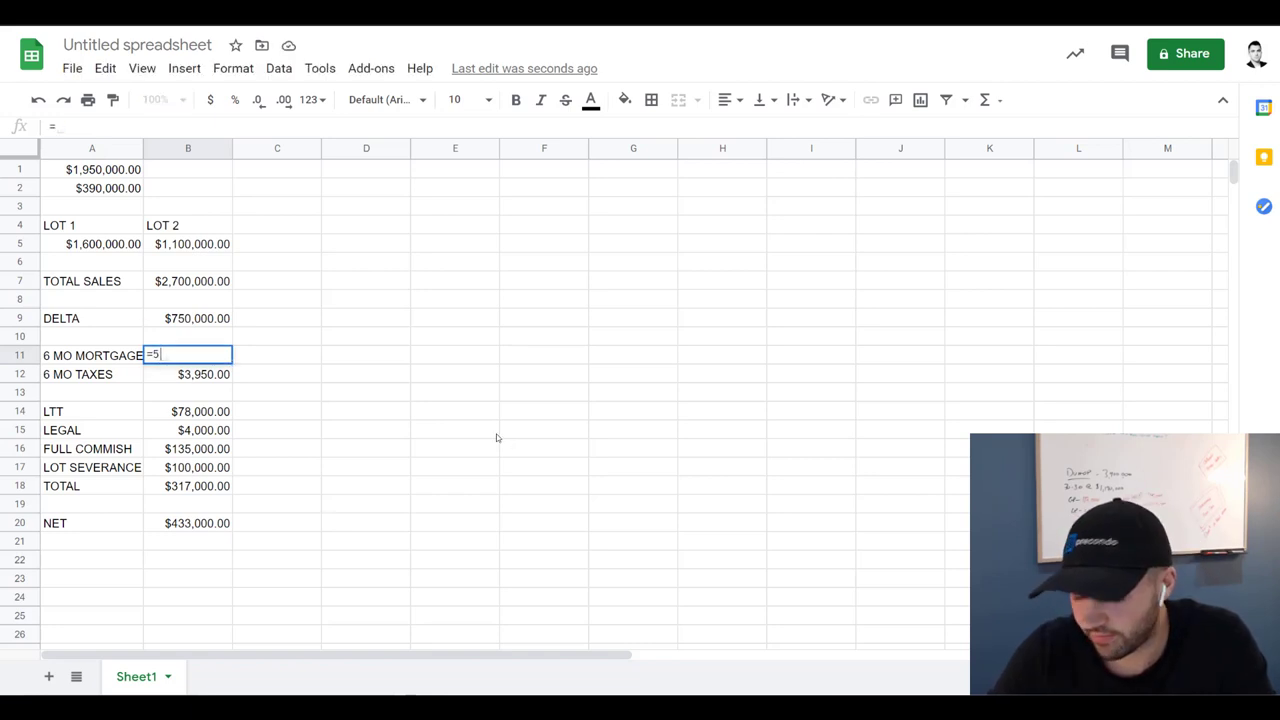
{"action": "type", "text": "750*6"}
{"action": "key", "text": "Return"}
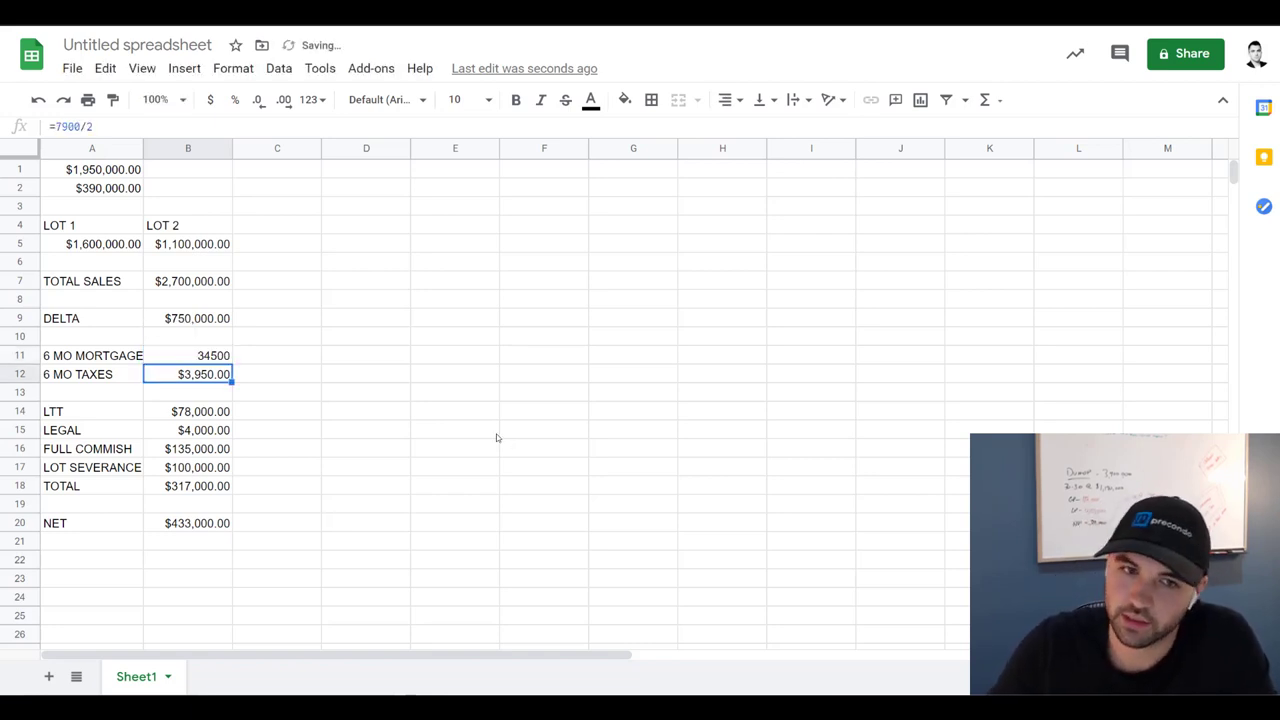
{"action": "left_click", "coordinate": [211, 364]}
{"action": "key", "text": "ctrl+shift+4"}
Step: Extend the TOTAL formula in cell B18 to include the mortgage and tax costs, =SUM(B14:B17,B11:B12)
{"action": "key", "text": "Down"}
{"action": "key", "text": "Down"}
{"action": "key", "text": "Down"}
{"action": "key", "text": "Down"}
{"action": "key", "text": "Down"}
{"action": "key", "text": "Down"}
{"action": "key", "text": "Down"}
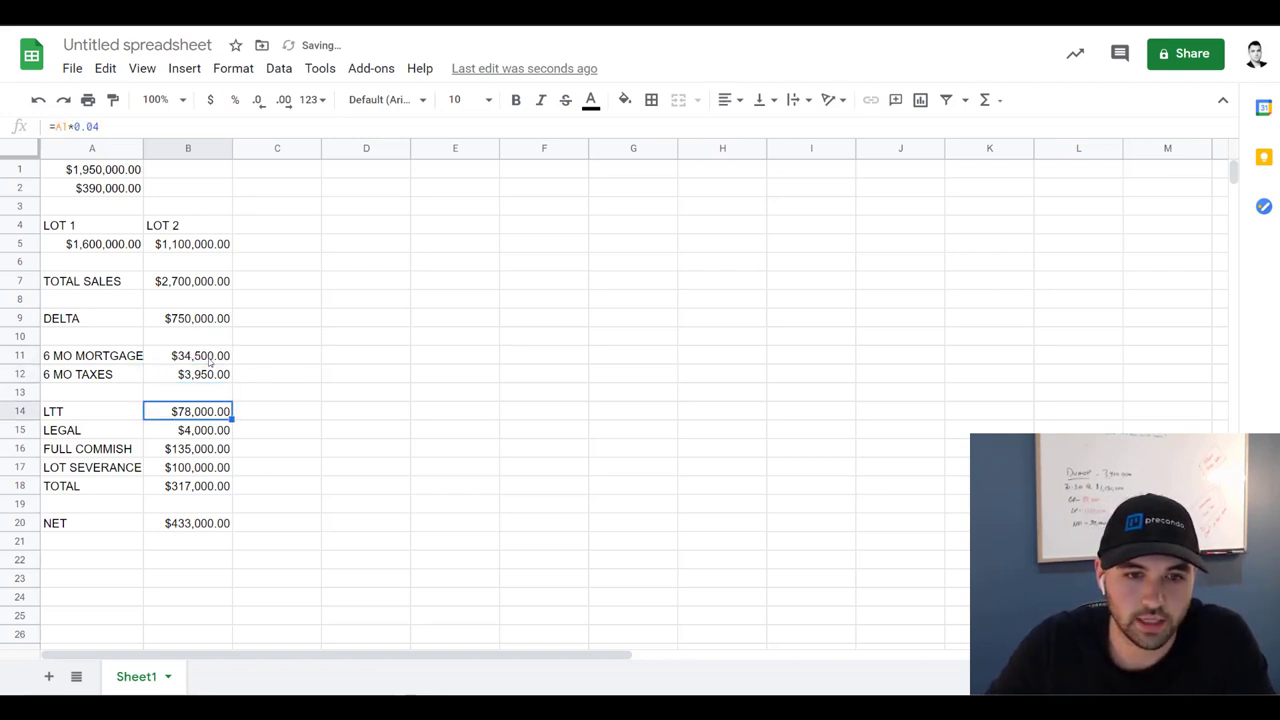
{"action": "left_click", "coordinate": [122, 126]}
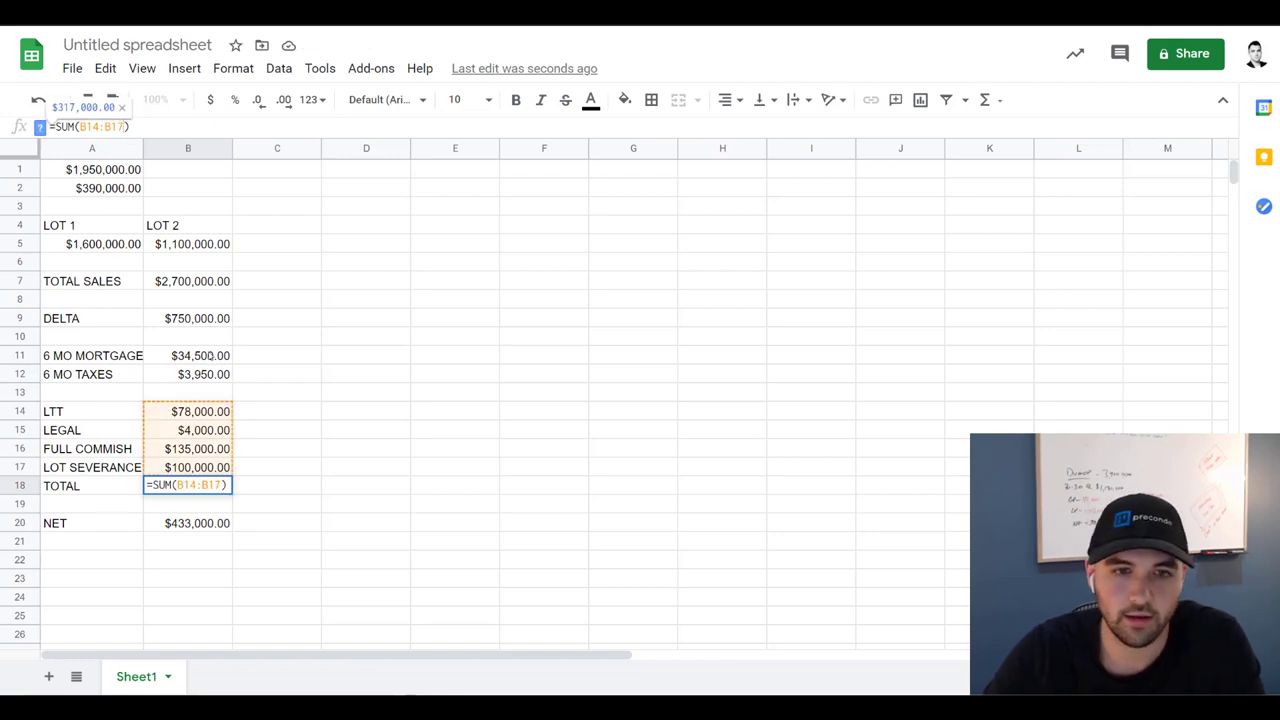
{"action": "type", "text": ",B11:B12"}
{"action": "key", "text": "Return"}
{"action": "left_click", "coordinate": [595, 598]}
{"action": "left_click", "coordinate": [262, 590]}
Step: Add a CAP GAINS row in row 21 that calculates 25% of the net amount with =B20*.25
{"action": "left_click", "coordinate": [210, 528]}
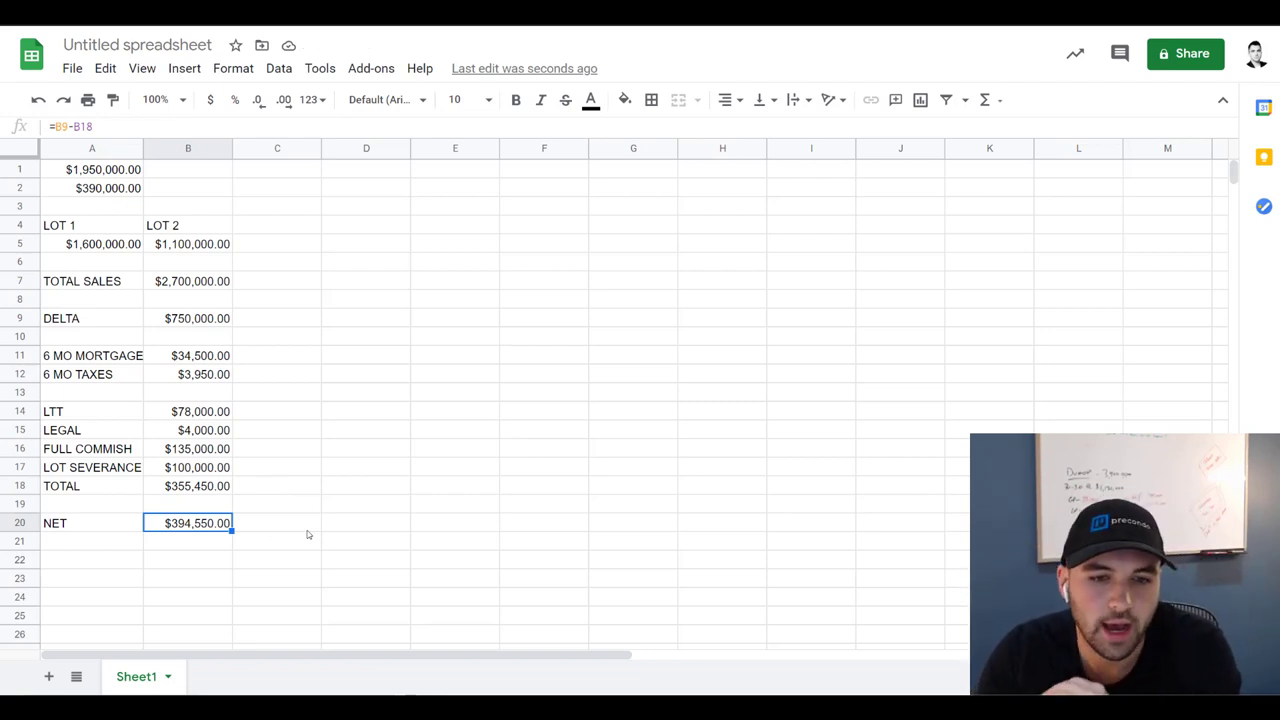
{"action": "key", "text": "Down"}
{"action": "key", "text": "Left"}
{"action": "type", "text": "CAP GAINS"}
{"action": "key", "text": "Tab"}
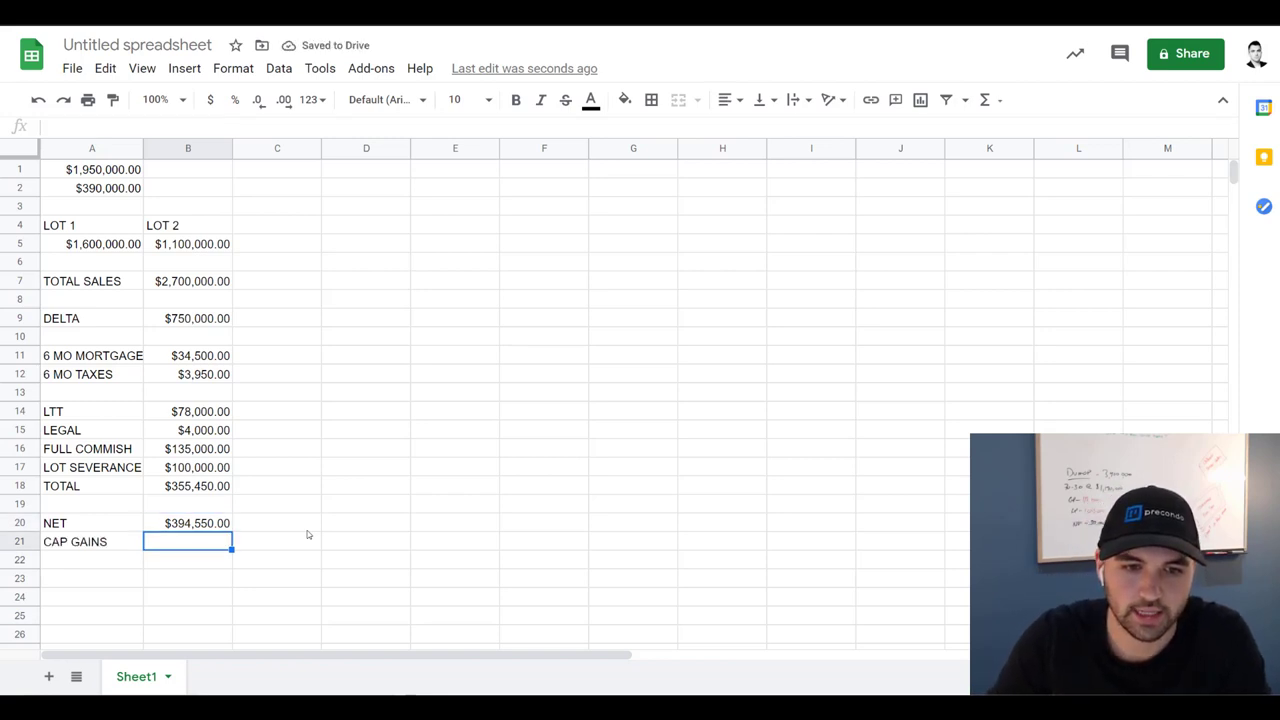
{"action": "type", "text": "="}
{"action": "left_click", "coordinate": [200, 524]}
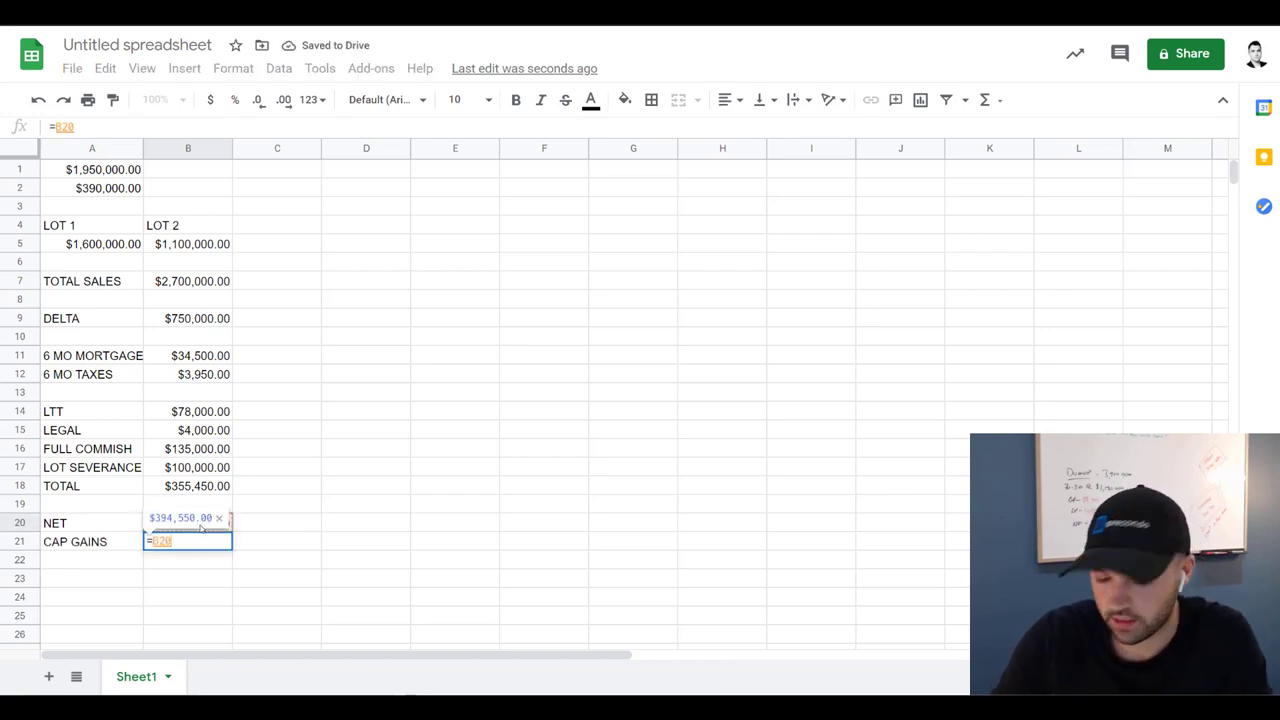
{"action": "type", "text": "*.25"}
{"action": "key", "text": "Return"}
{"action": "left_click", "coordinate": [330, 564]}
Step: Add a PROFIT row in row 22 that subtracts capital gains from the net amount with =B20-B21
{"action": "left_click", "coordinate": [112, 567]}
{"action": "type", "text": "PROFIT"}
{"action": "key", "text": "Tab"}
{"action": "type", "text": "="}
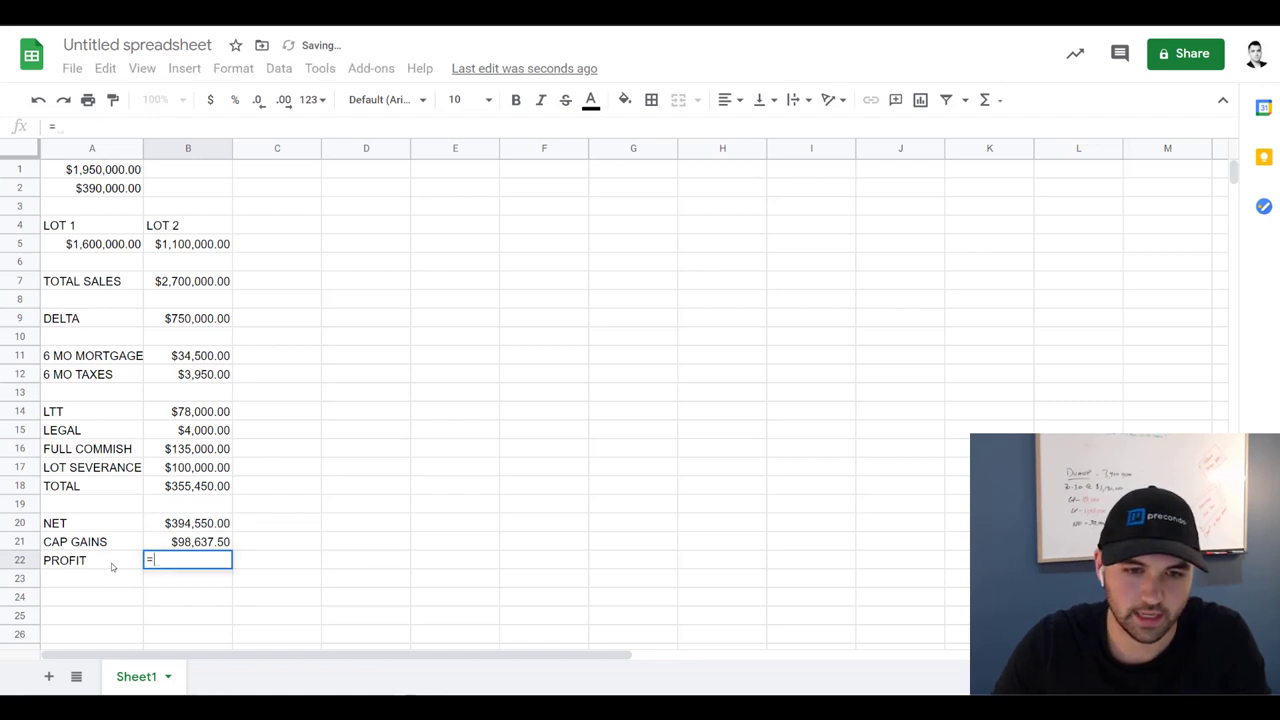
{"action": "left_click", "coordinate": [186, 523]}
{"action": "type", "text": "-"}
{"action": "left_click", "coordinate": [186, 541]}
{"action": "key", "text": "Return"}
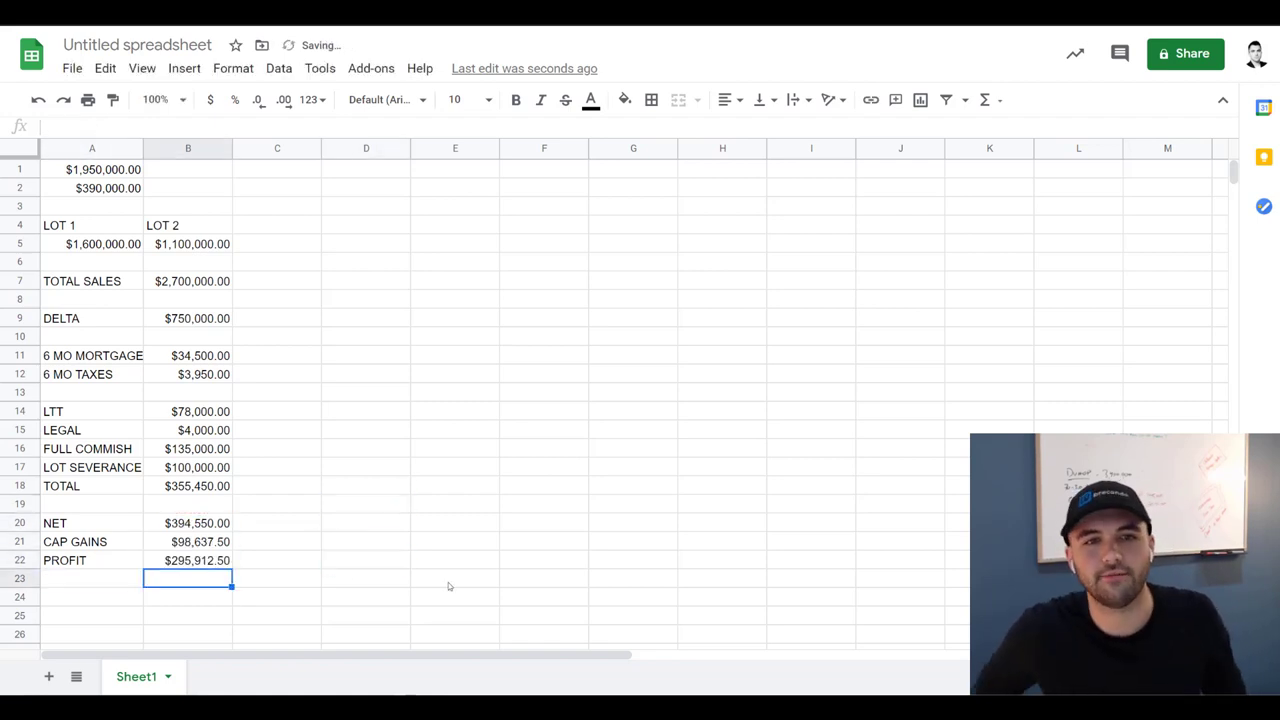